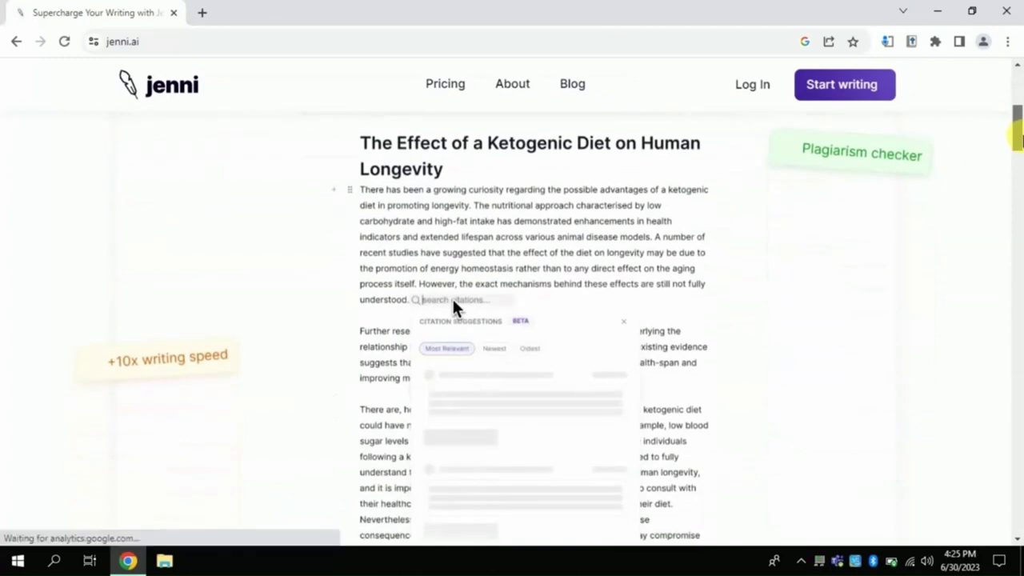
# - Log in to Jenni with the Google account
pyautogui.moveTo(1016, 136); pyautogui.dragTo(1017, 88)
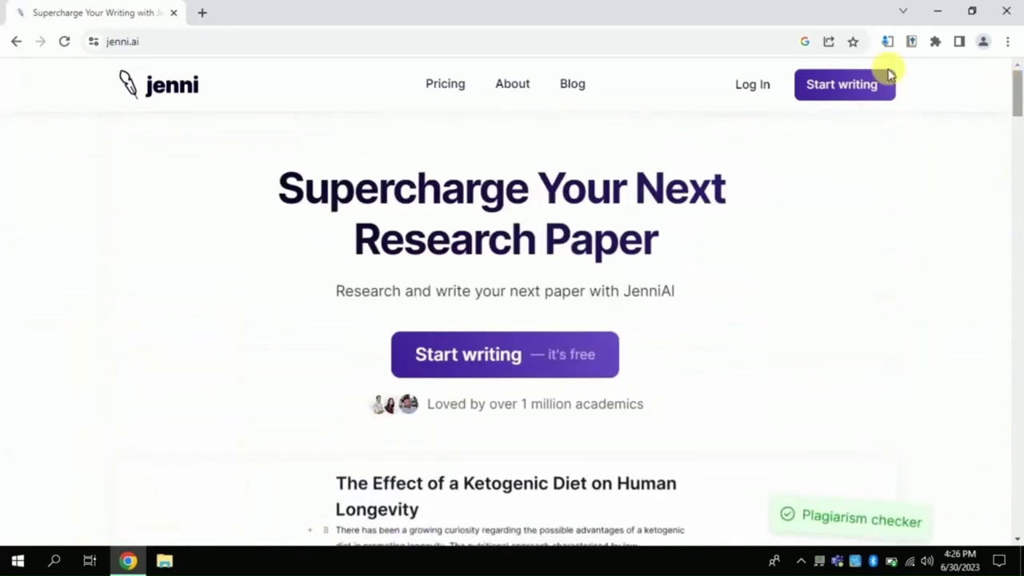
pyautogui.click(760, 88)
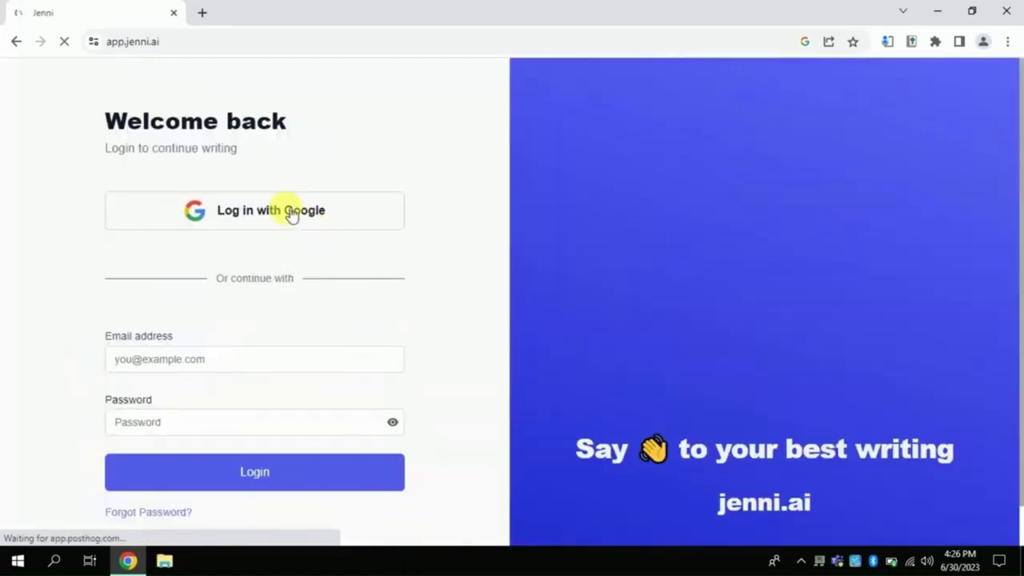
pyautogui.click(231, 211)
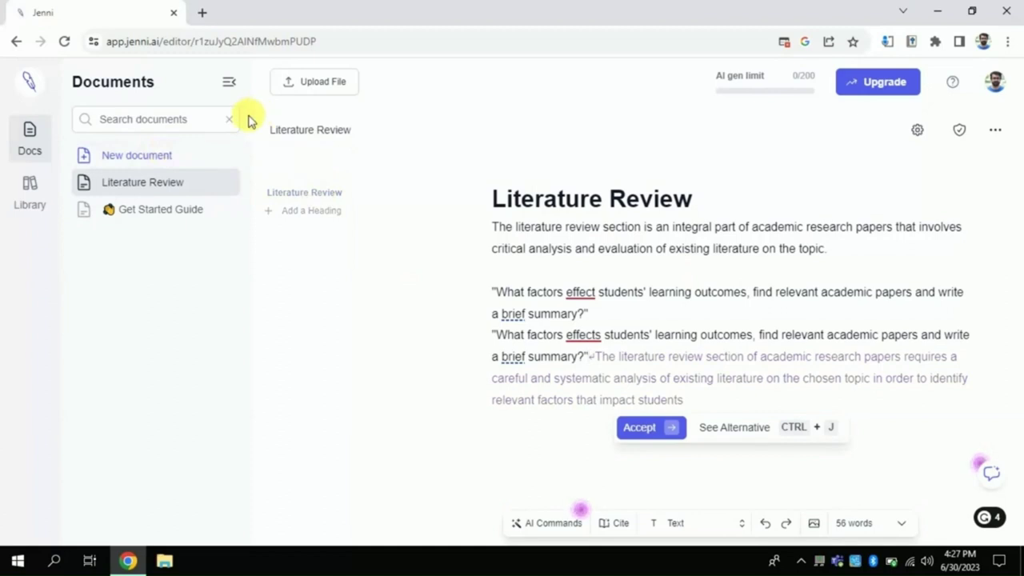
# - Create a new document from the prompt "What are the factors that contribute in Mathematics achievement, find relevant papers and write brief summaries"
pyautogui.click(168, 162)
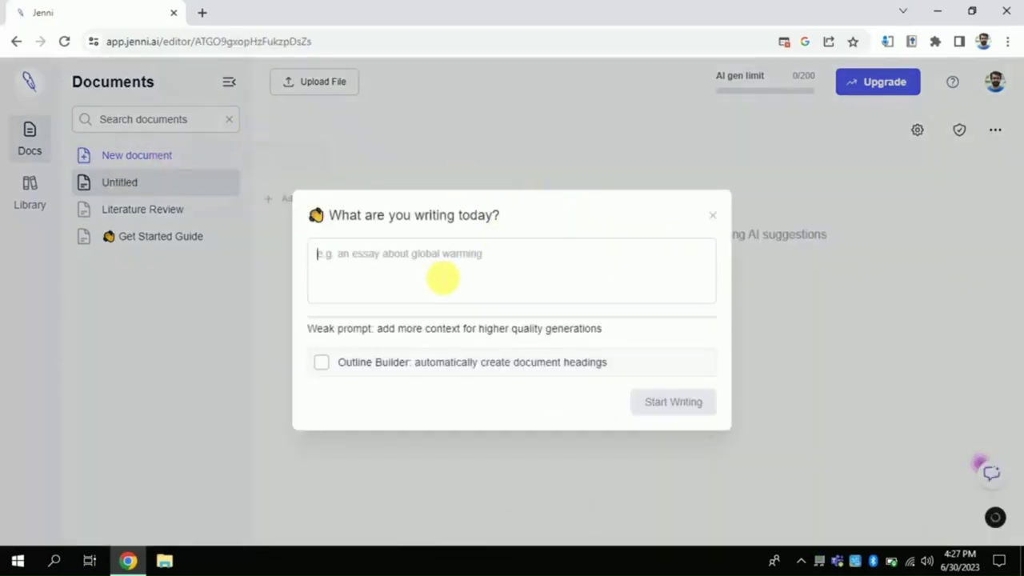
pyautogui.write('What are the factors that')
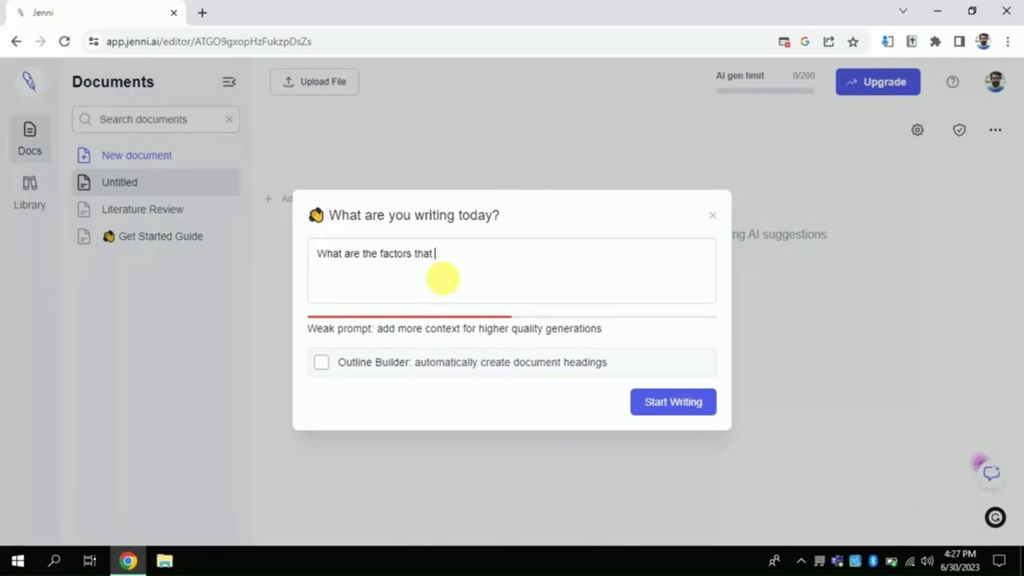
pyautogui.write('co')
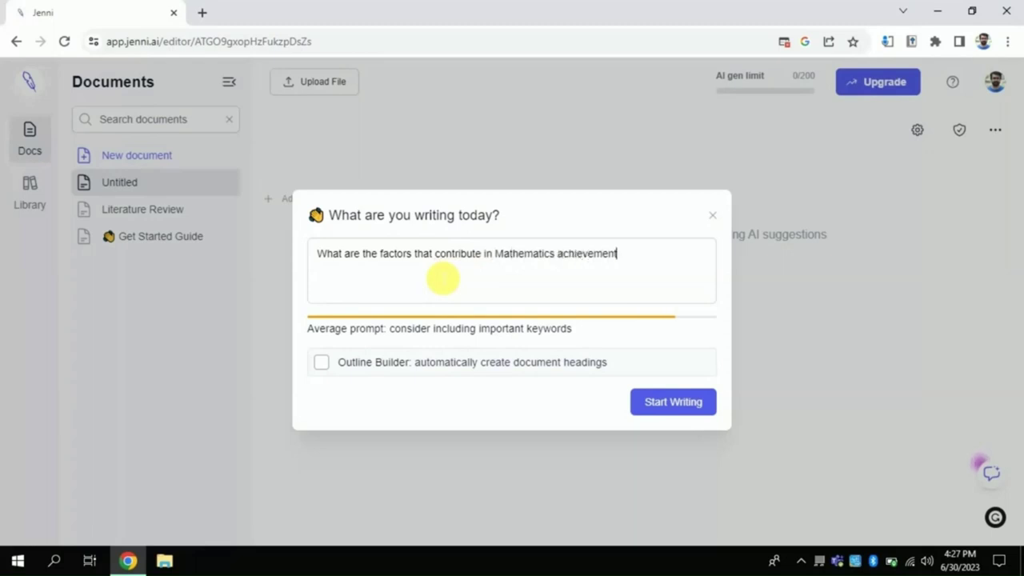
pyautogui.write('relevent papers')
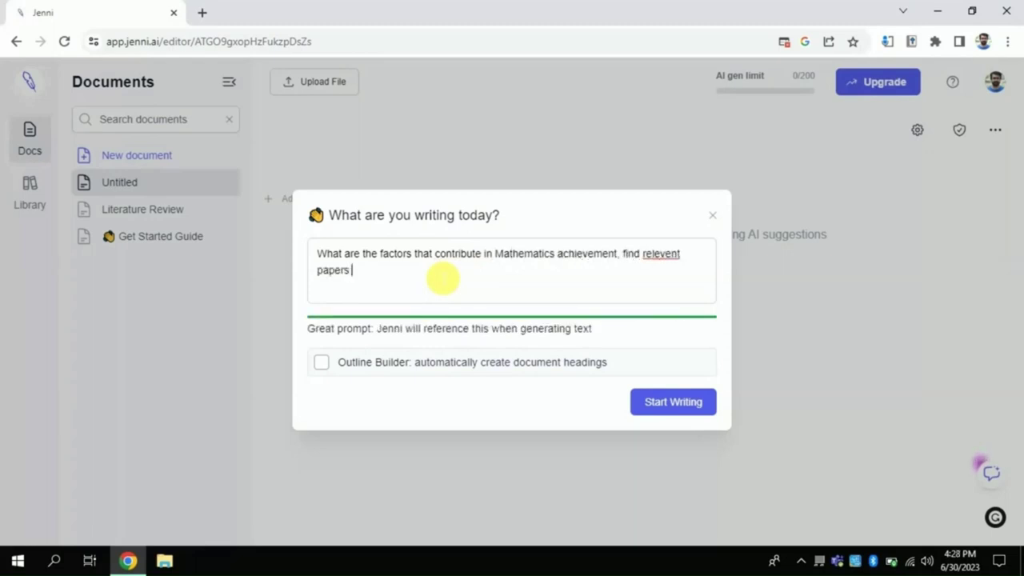
pyautogui.rightClick(652, 254)
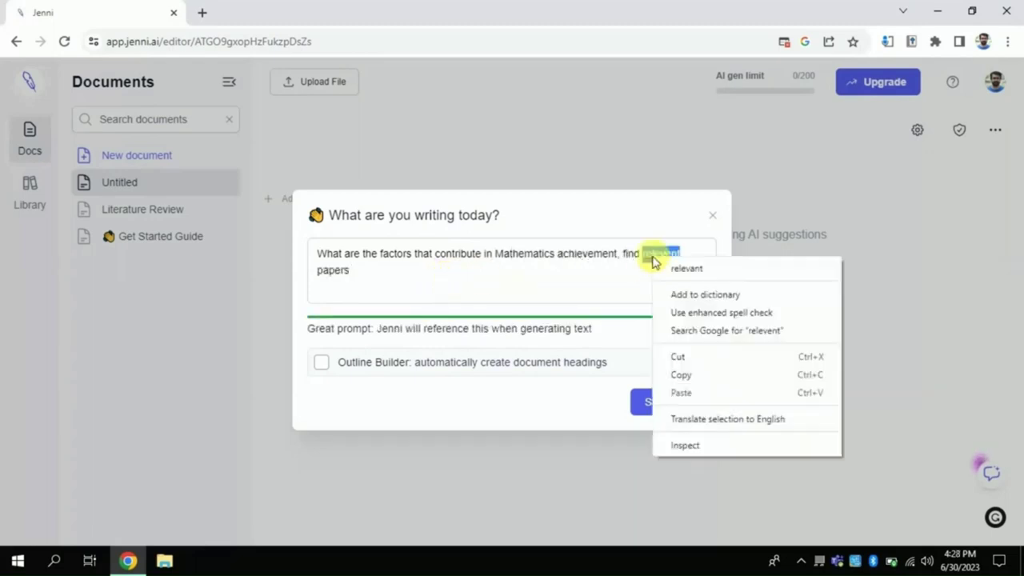
pyautogui.click(678, 267)
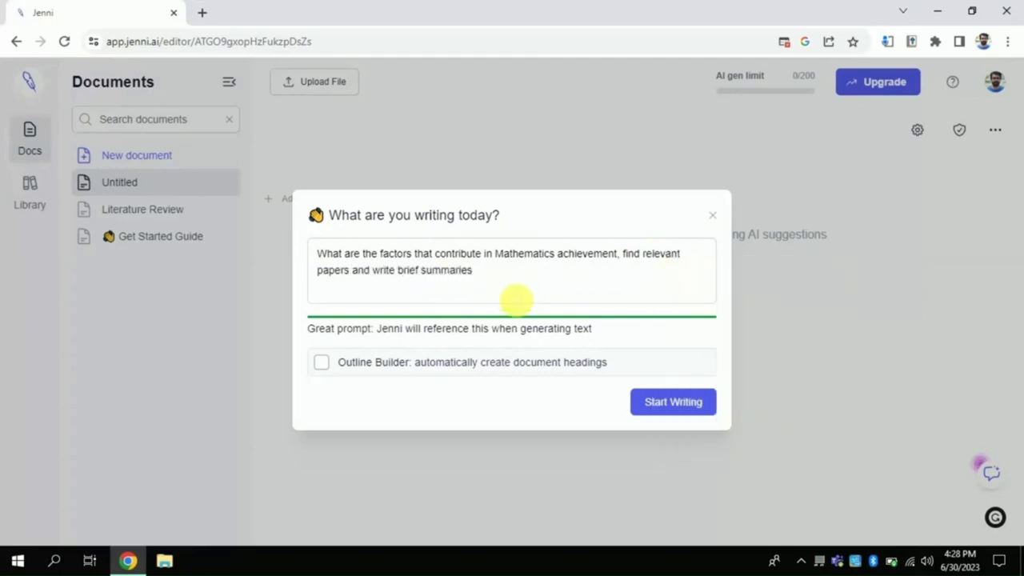
pyautogui.doubleClick(680, 396)
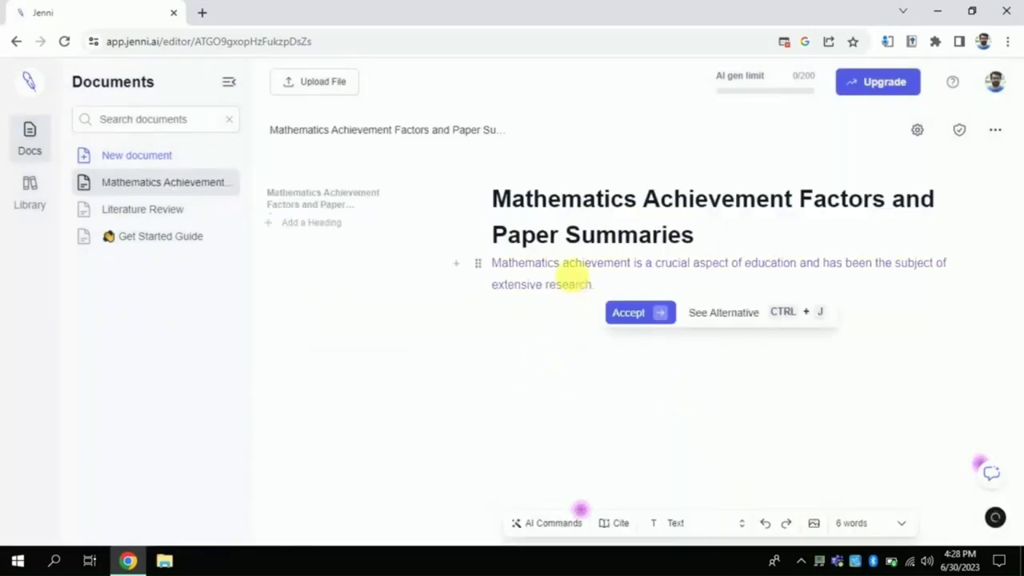
# - Accept the AI suggestions one by one, up to the sentence on interest, participation and attitudes shaping mathematical achievement
pyautogui.click(535, 272)
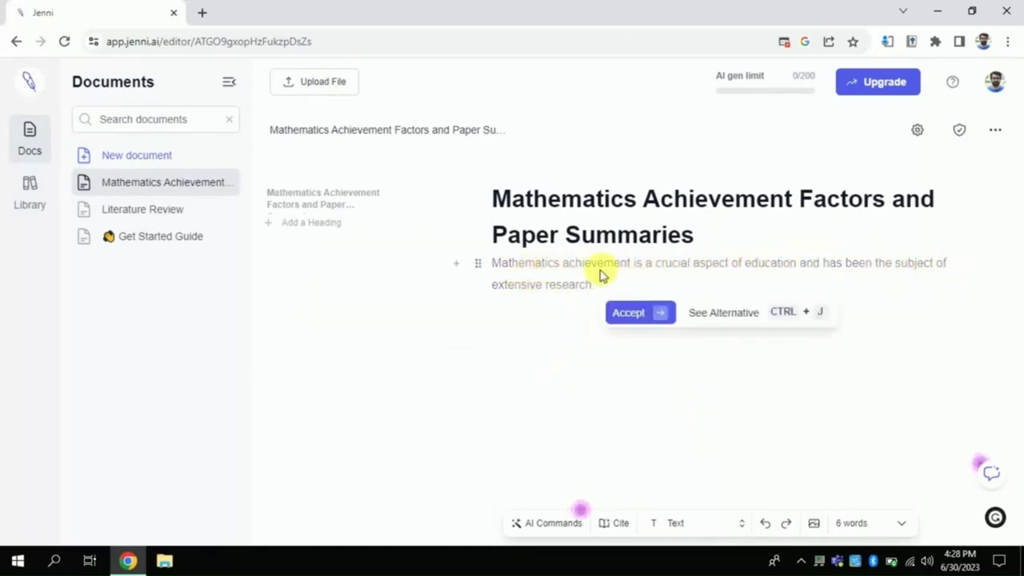
pyautogui.click(632, 314)
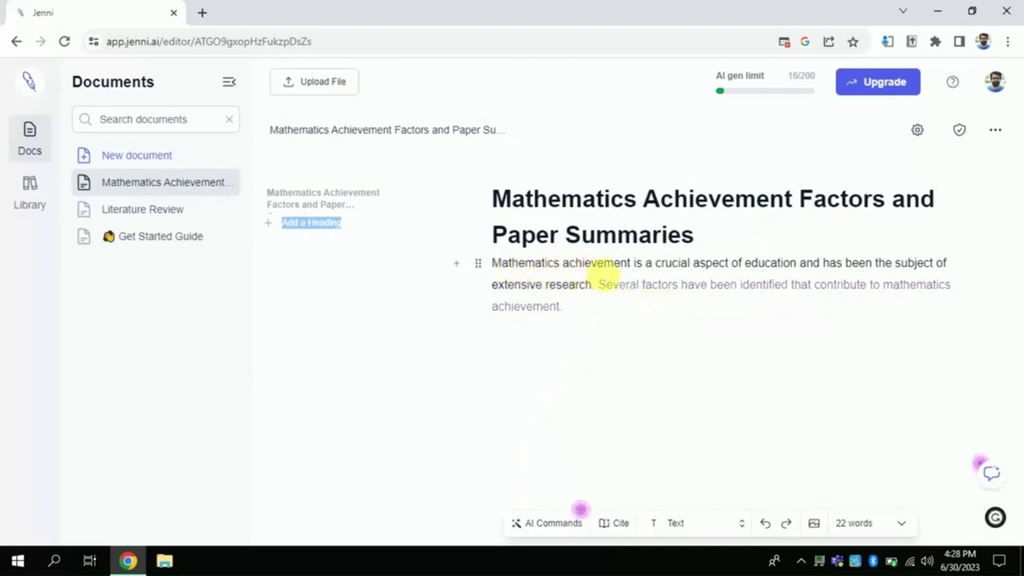
pyautogui.moveTo(616, 286)
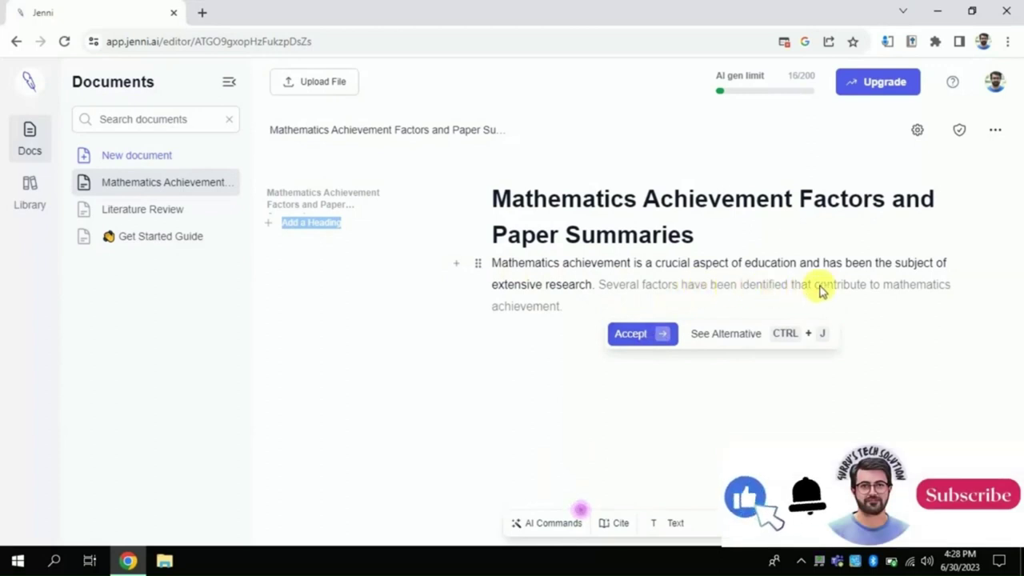
pyautogui.click(625, 336)
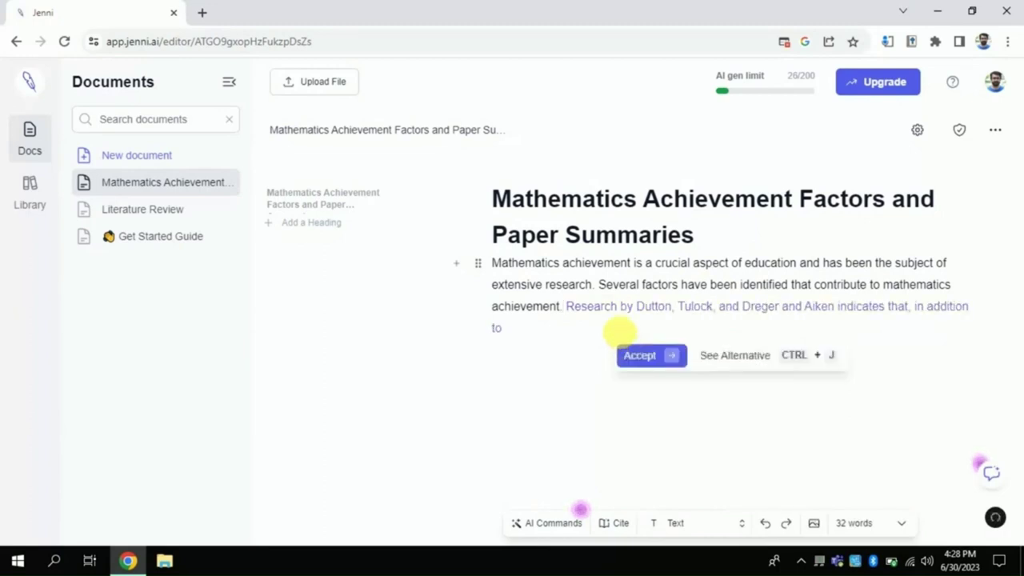
pyautogui.moveTo(851, 309)
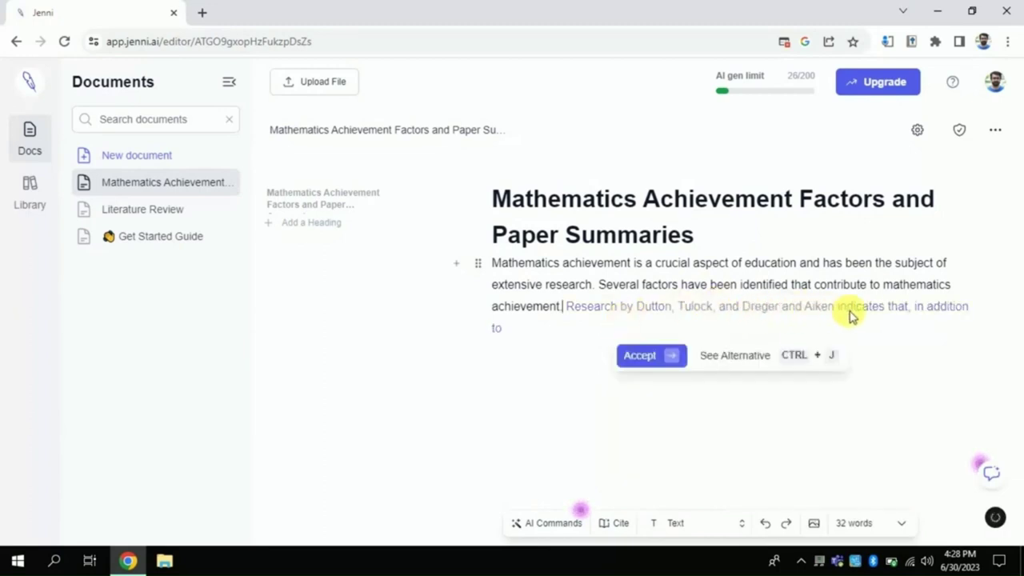
pyautogui.click(640, 357)
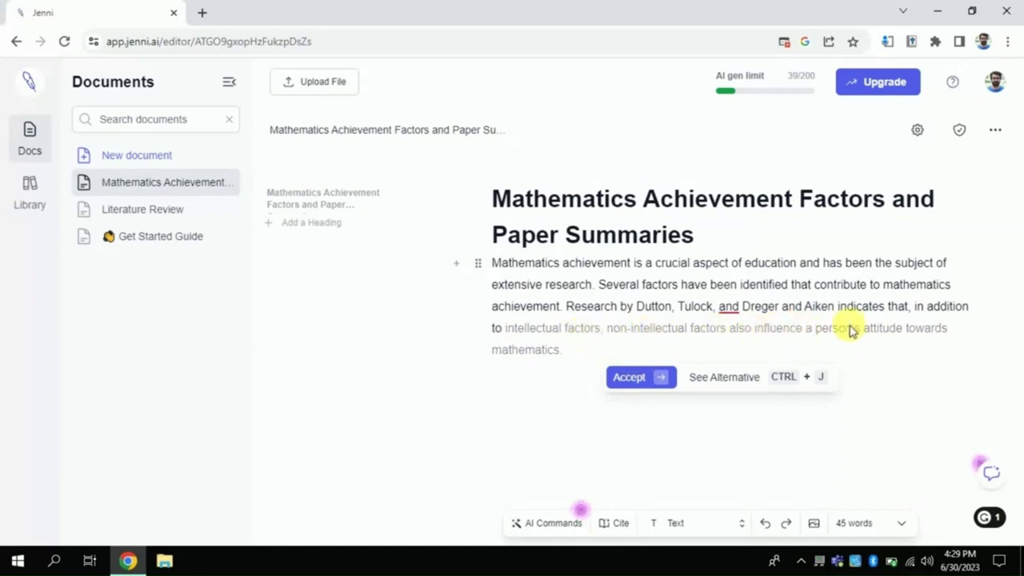
pyautogui.click(640, 376)
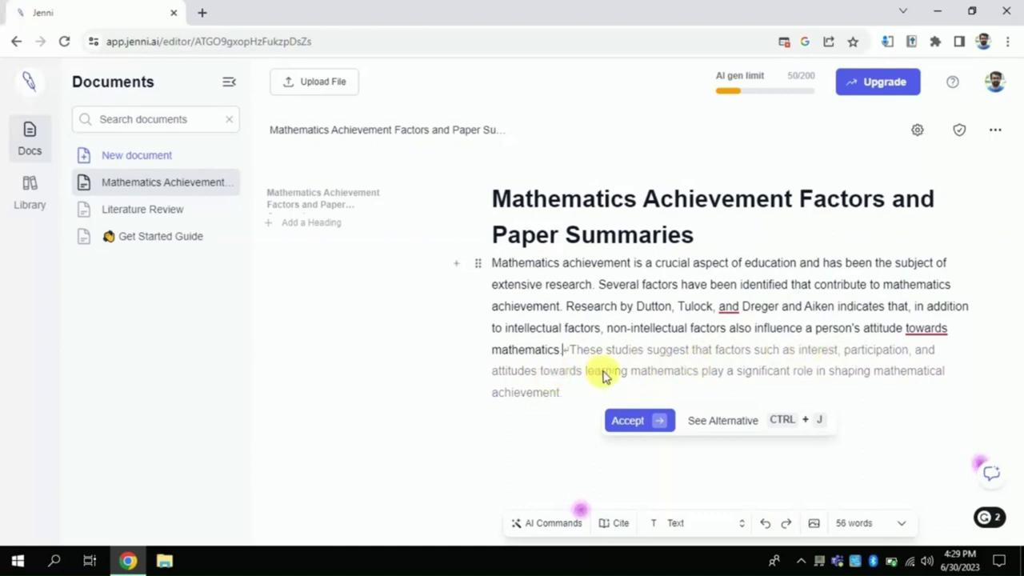
pyautogui.click(629, 422)
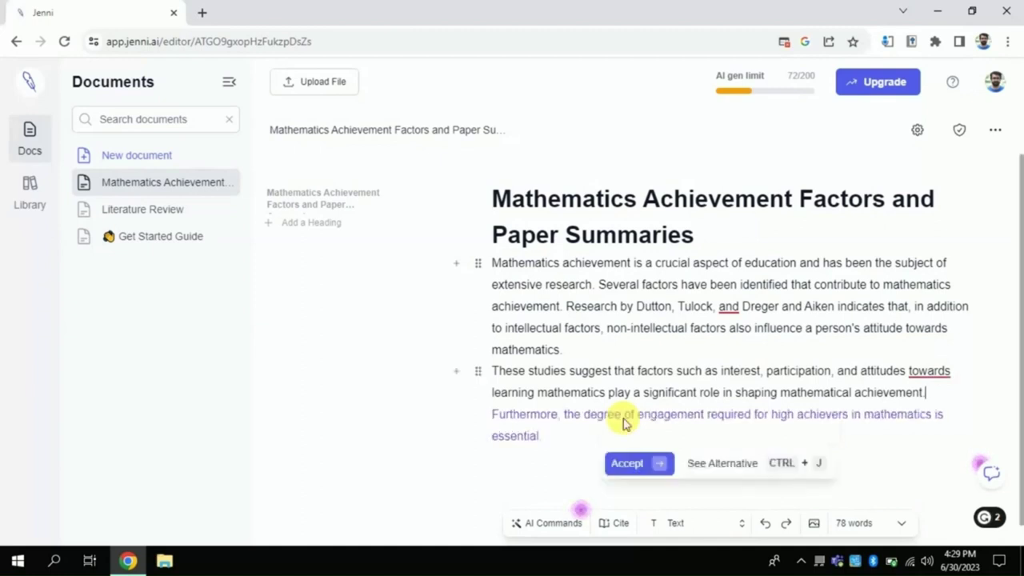
# - Replace the suggestion on high achievers' engagement with an alternative citing the decline from primary to lower secondary school, and accept it
pyautogui.click(721, 463)
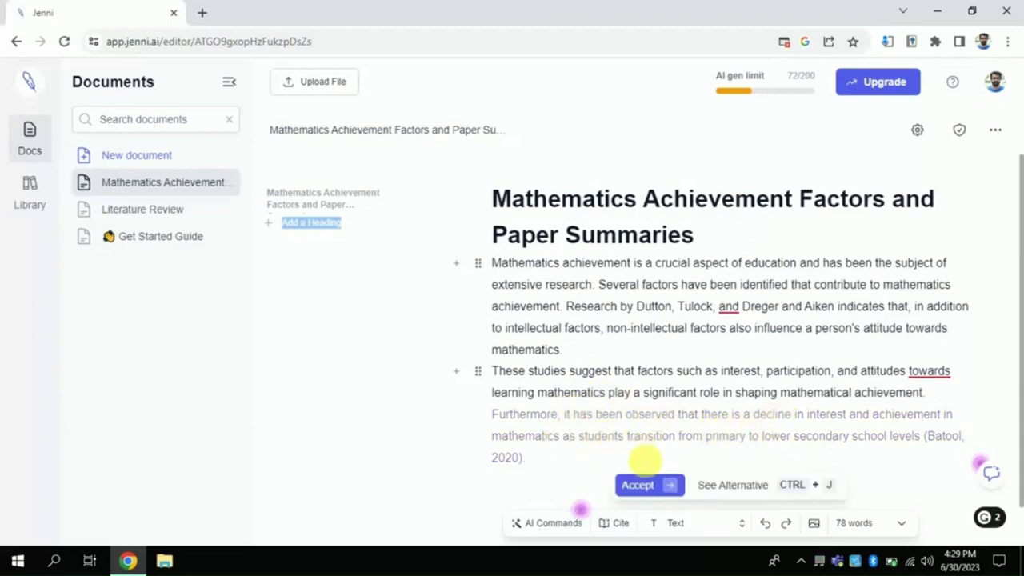
pyautogui.click(640, 488)
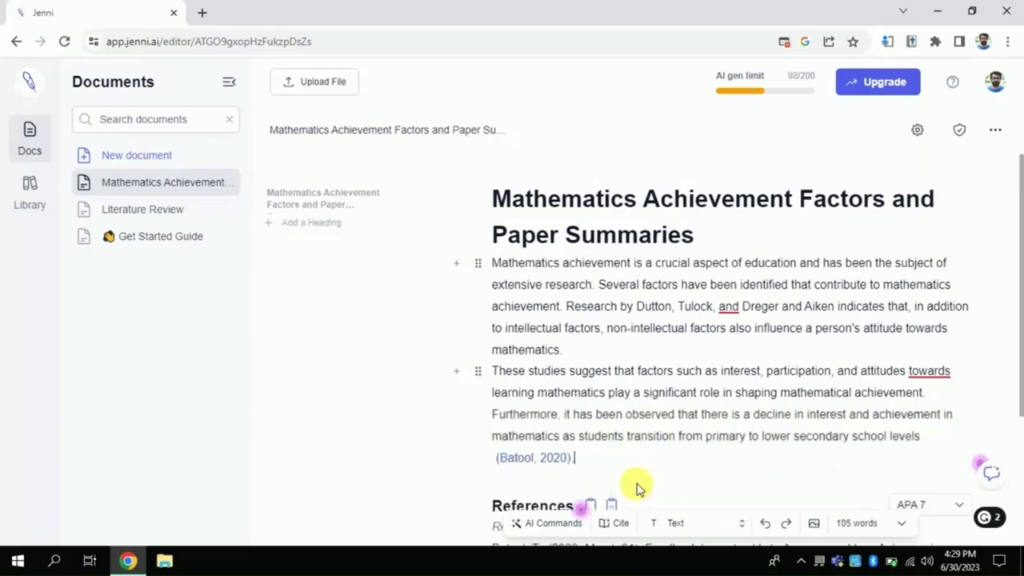
pyautogui.moveTo(1020, 257); pyautogui.dragTo(1020, 361)
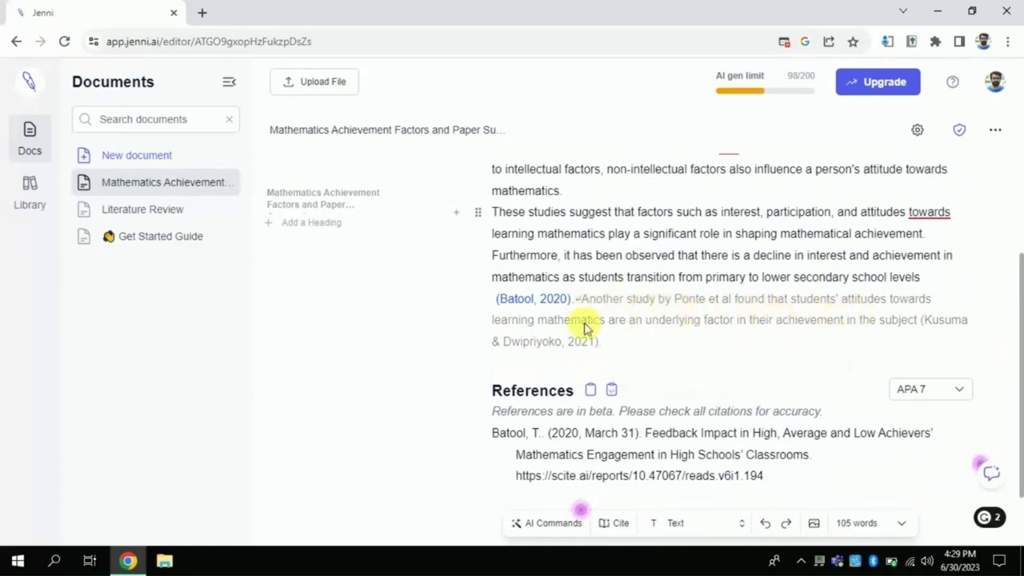
# - Accept the cited suggestion on students' attitudes towards learning mathematics and the suggestion on declining intrinsic motivation
pyautogui.moveTo(601, 327)
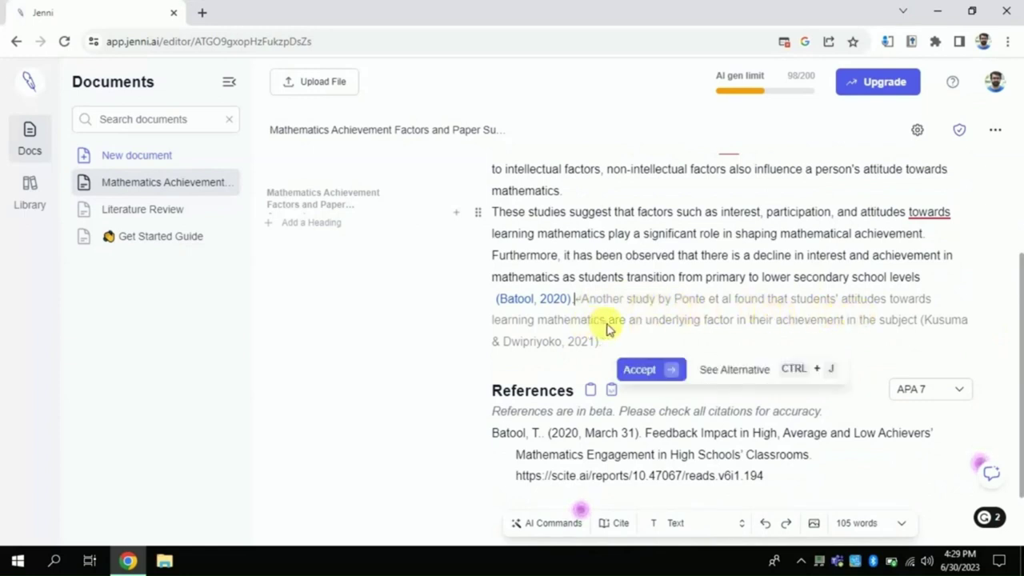
pyautogui.click(640, 370)
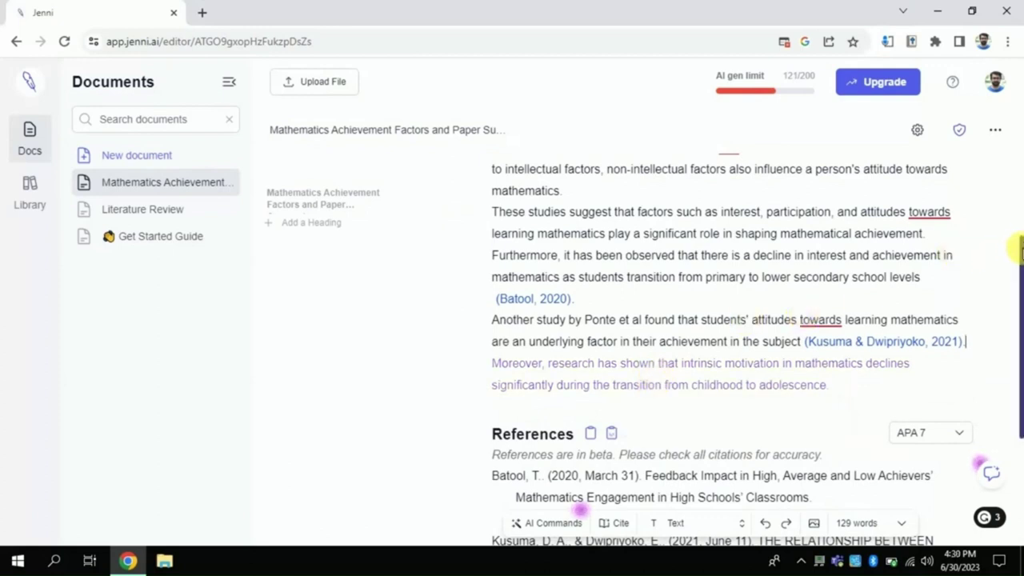
pyautogui.scroll(-1, 1021, 260)
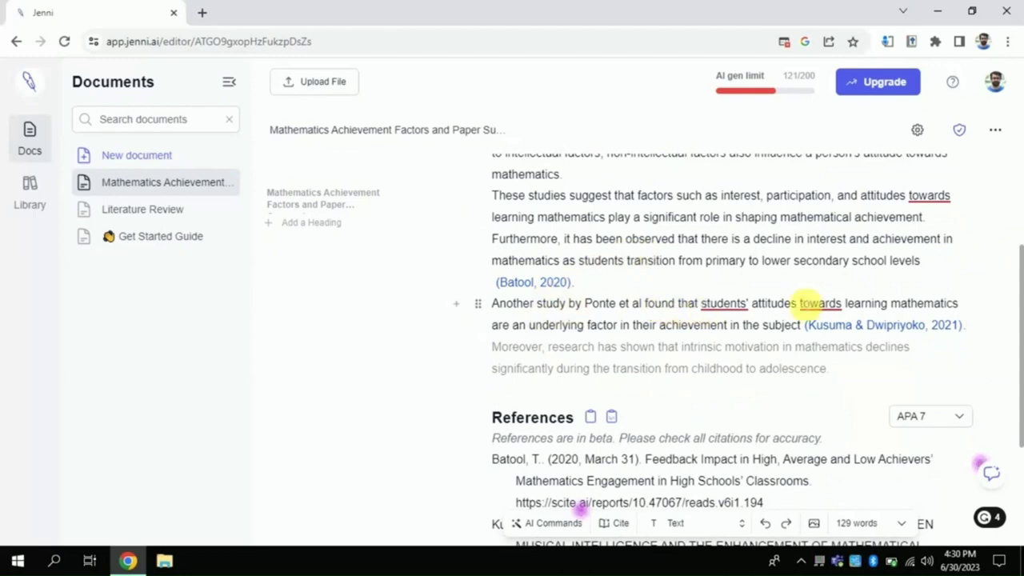
pyautogui.moveTo(820, 304)
pyautogui.click(636, 404)
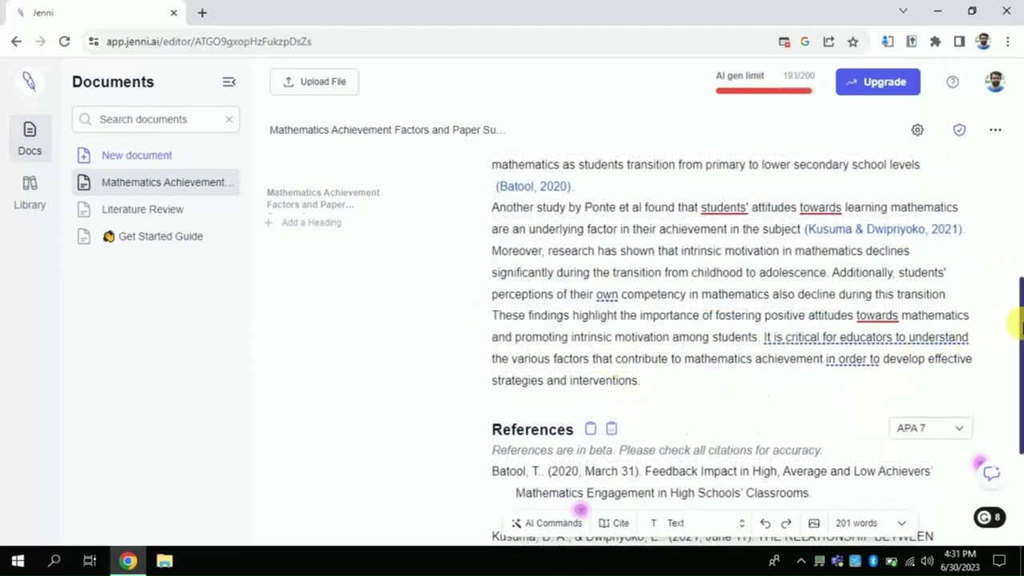
# - Check the references and the scite source article behind the 2021 in-text citation, including its similar articles, and return to the Jenni document
pyautogui.moveTo(1015, 321); pyautogui.dragTo(1017, 436)
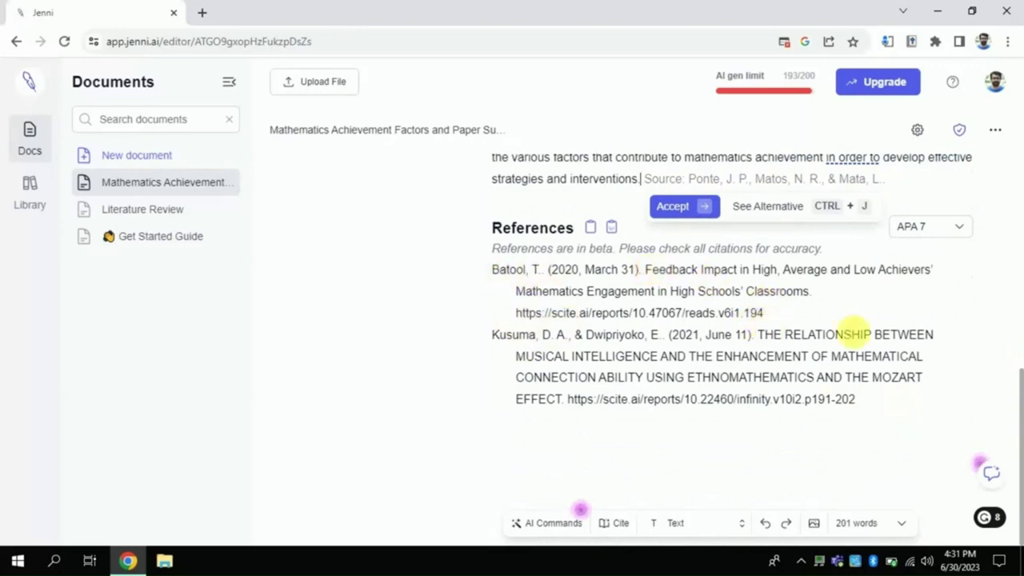
pyautogui.moveTo(1018, 453); pyautogui.dragTo(1017, 279)
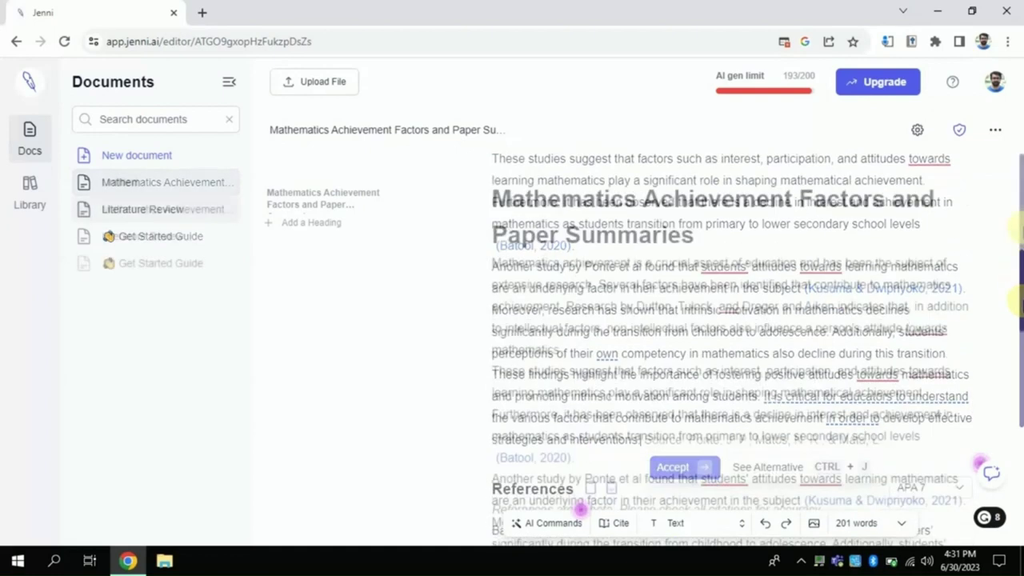
pyautogui.moveTo(1015, 228); pyautogui.dragTo(1016, 260)
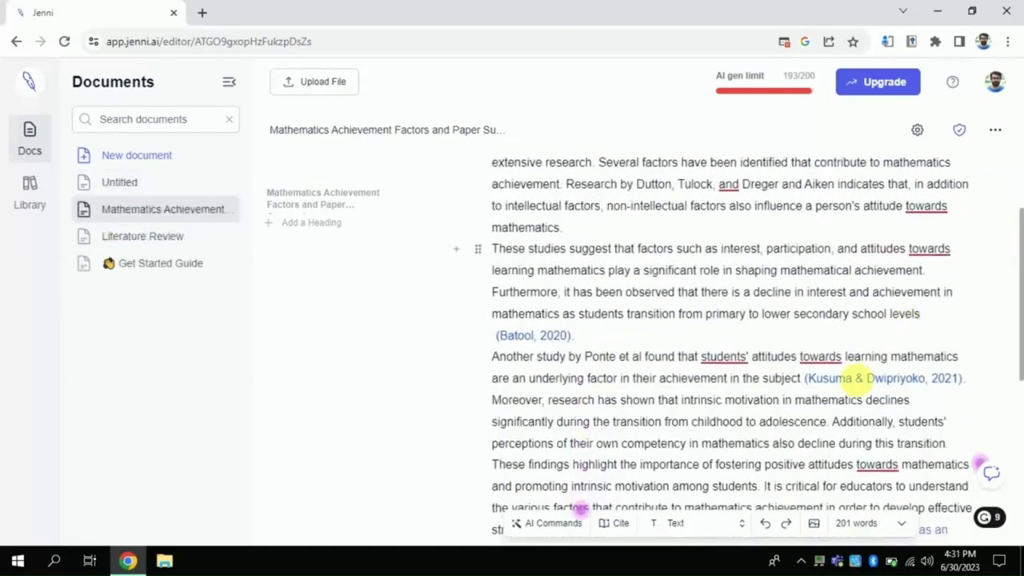
pyautogui.click(870, 379)
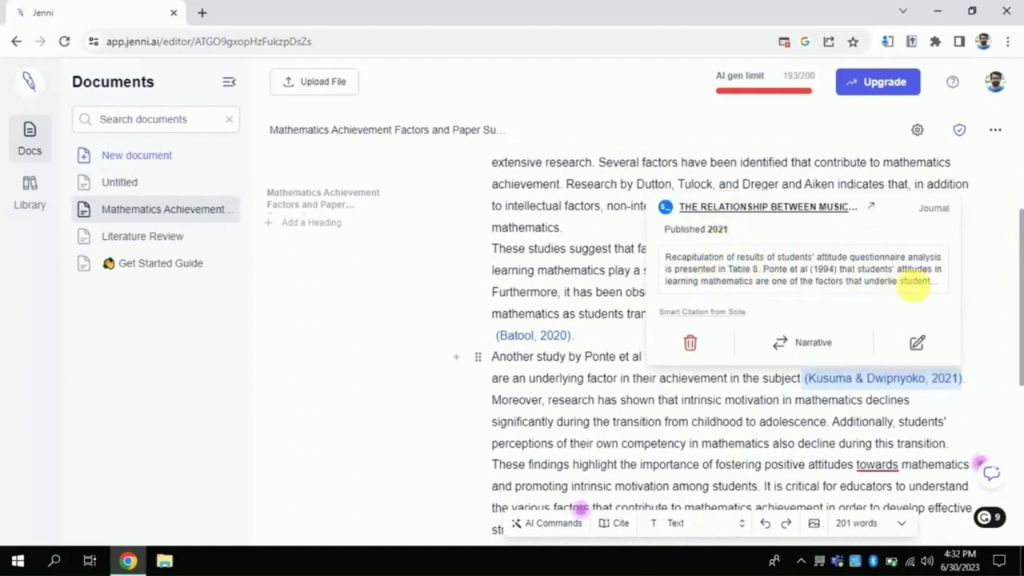
pyautogui.click(789, 214)
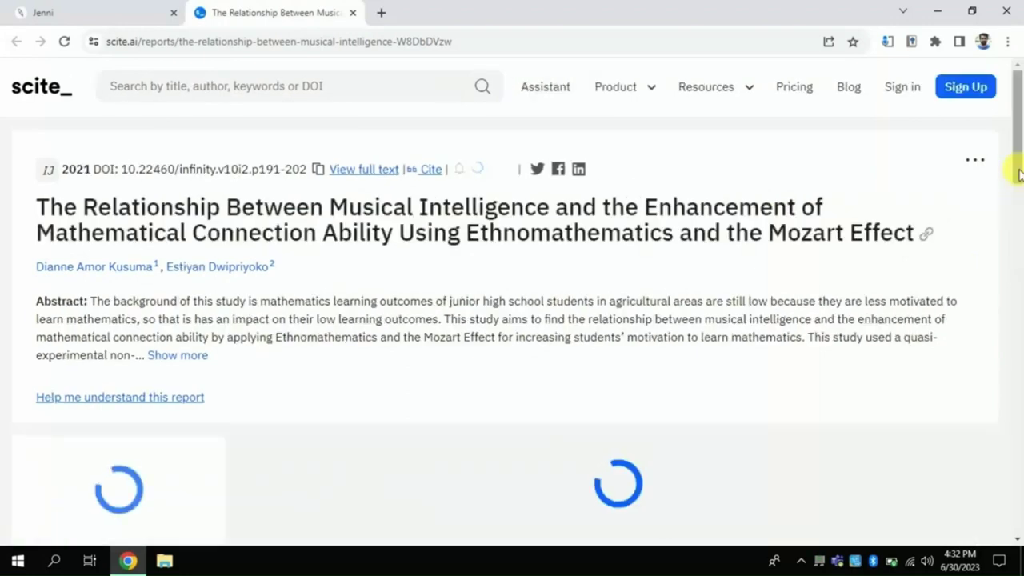
pyautogui.scroll(-1, 1014, 178)
pyautogui.moveTo(1017, 176); pyautogui.dragTo(1018, 143)
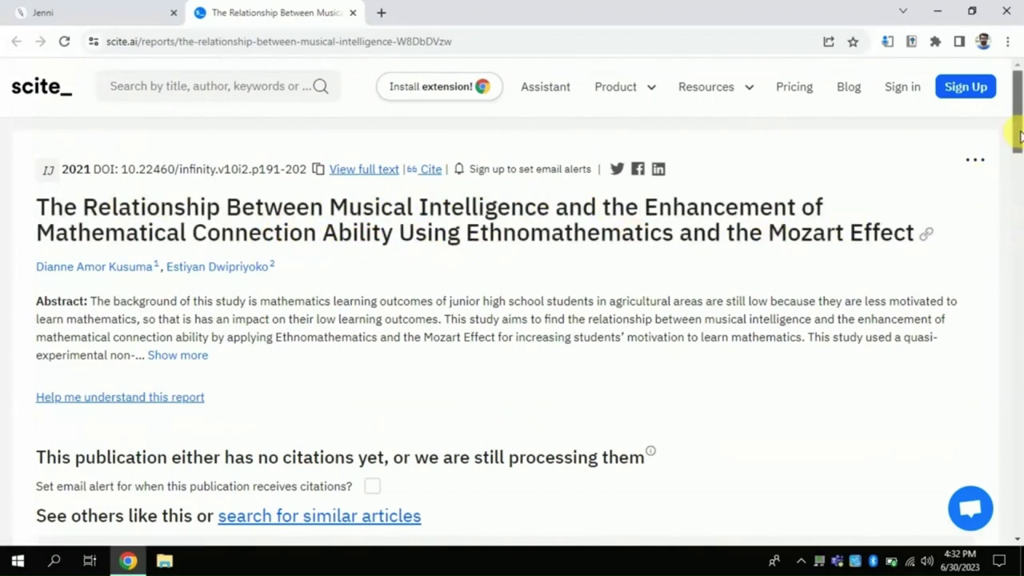
pyautogui.moveTo(1018, 136); pyautogui.dragTo(1017, 182)
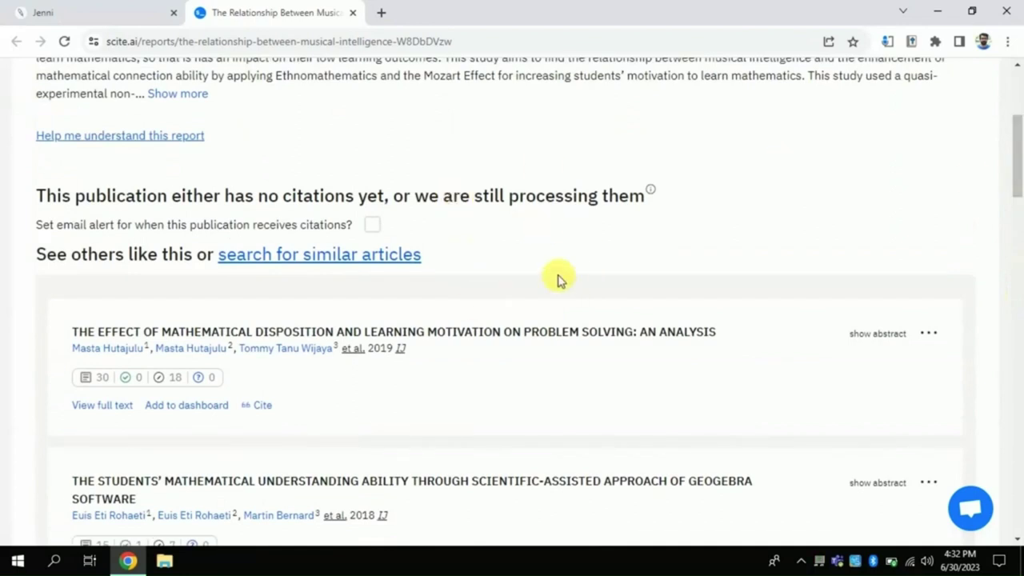
pyautogui.click(108, 8)
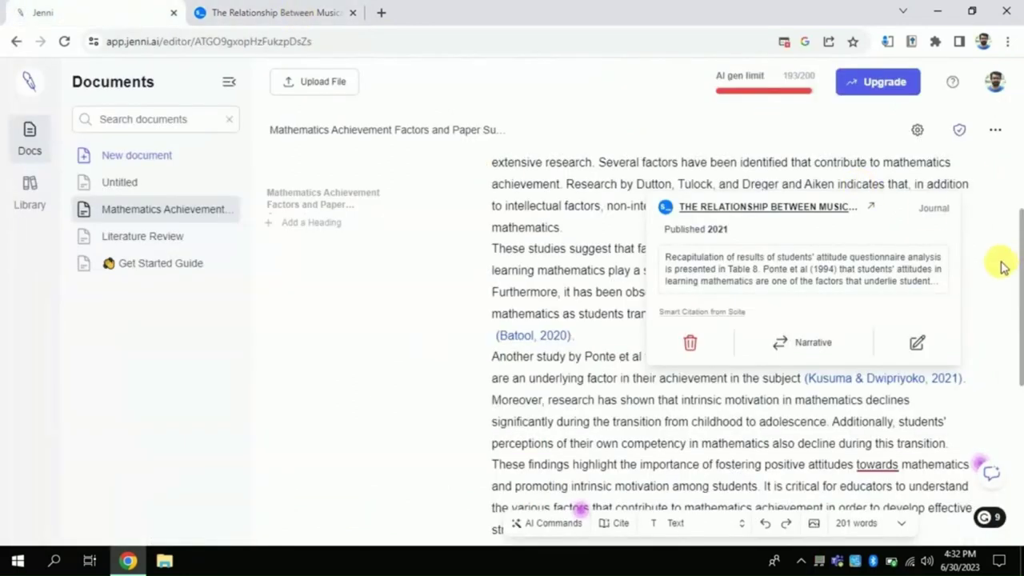
pyautogui.moveTo(1019, 272)
pyautogui.mouseDown()
pyautogui.moveTo(1020, 301)
pyautogui.moveTo(1020, 207)
pyautogui.moveTo(1017, 350)
pyautogui.moveTo(1017, 268)
pyautogui.mouseUp()
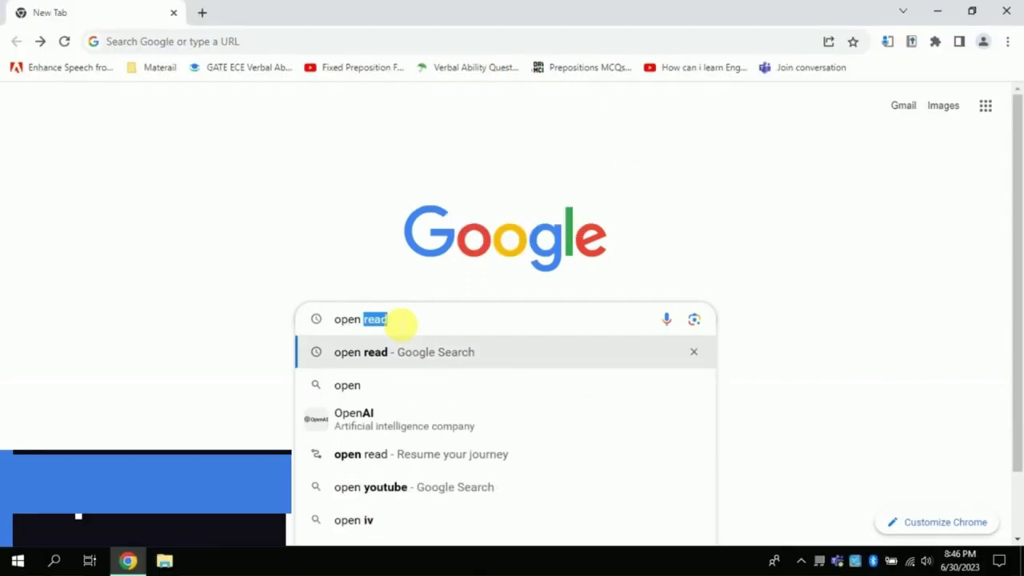
# - Search Google for "open read"
pyautogui.click(372, 356)
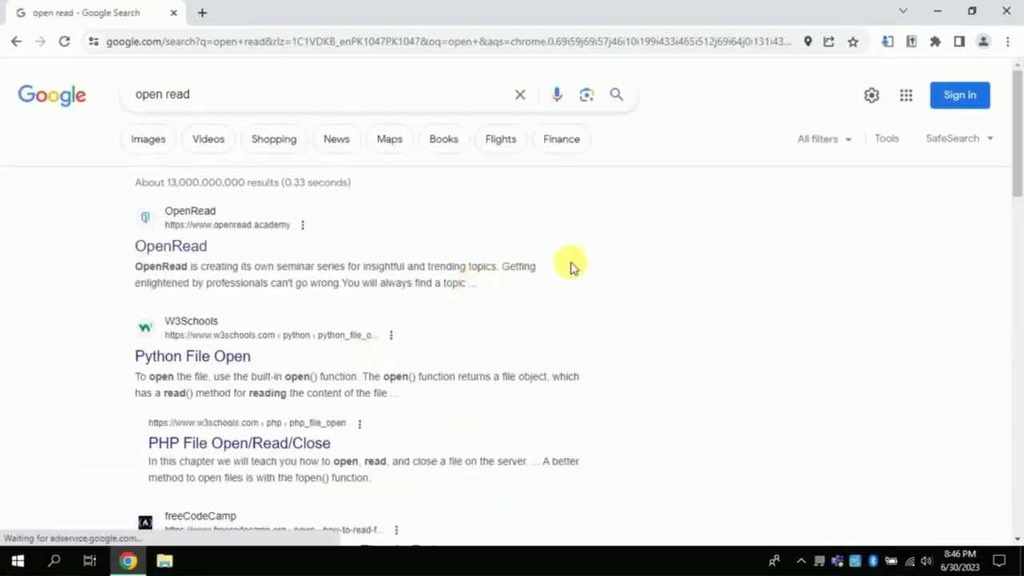
# - Open the OpenRead site from the search results and look through the features on its home page
pyautogui.scroll(-15, 574, 272)
pyautogui.scroll(15, 574, 277)
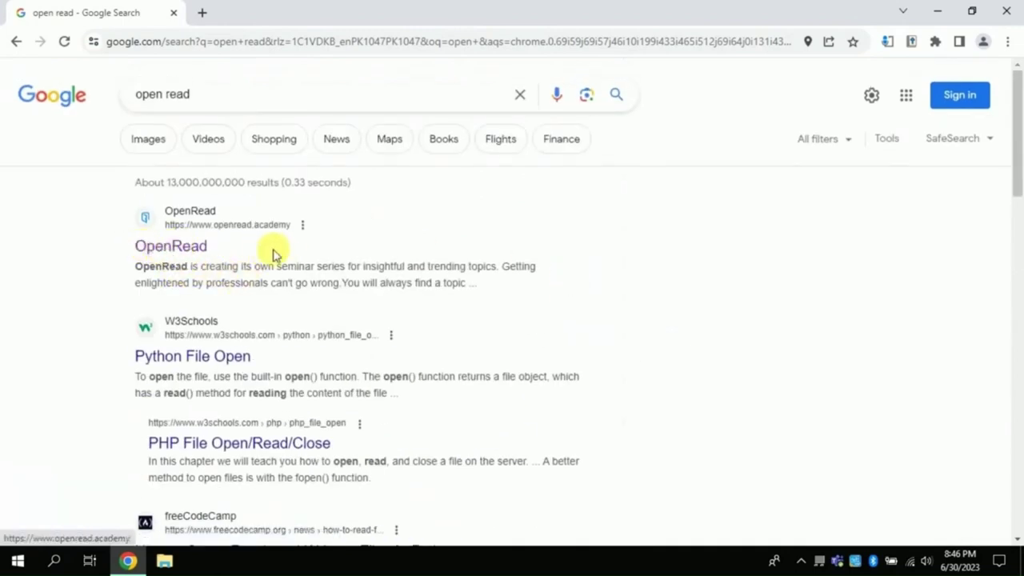
pyautogui.click(154, 251)
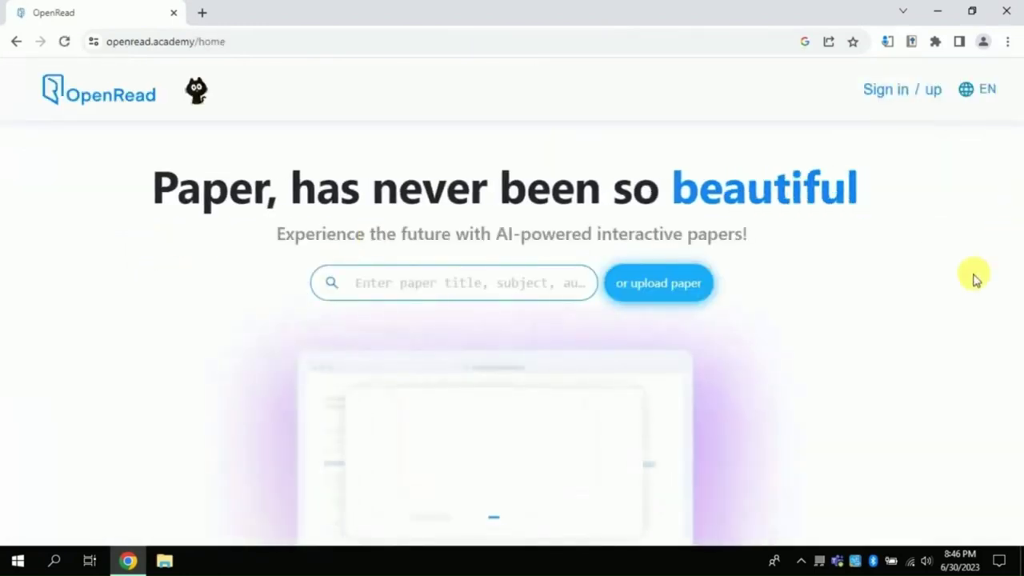
pyautogui.scroll(-2, 975, 279)
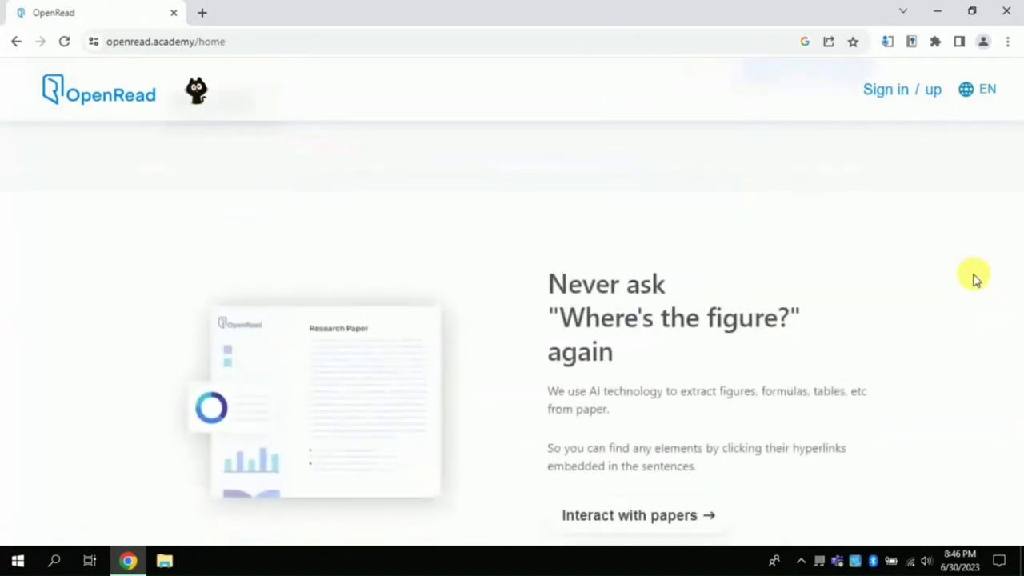
pyautogui.scroll(-5, 974, 278)
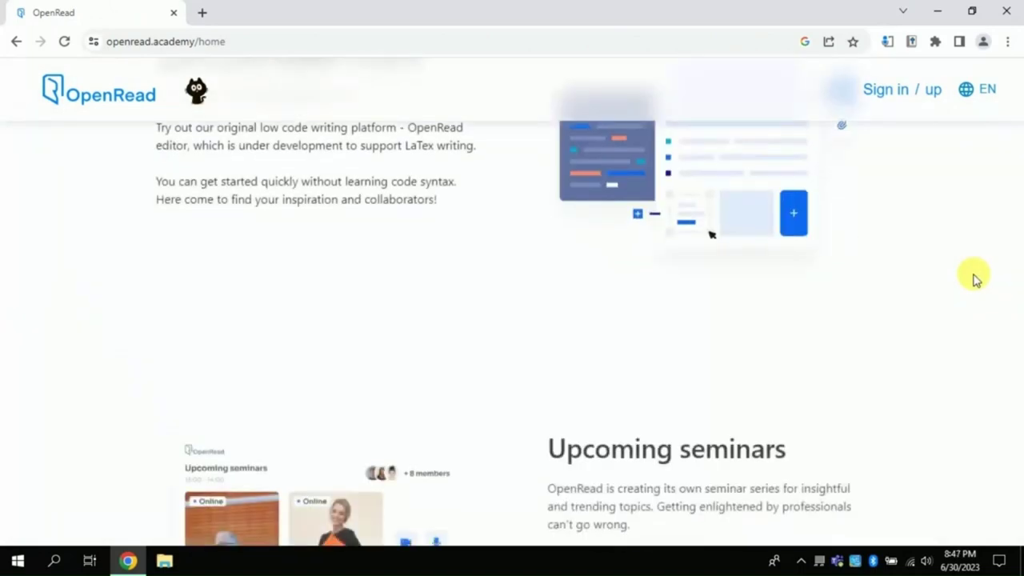
pyautogui.scroll(6, 975, 279)
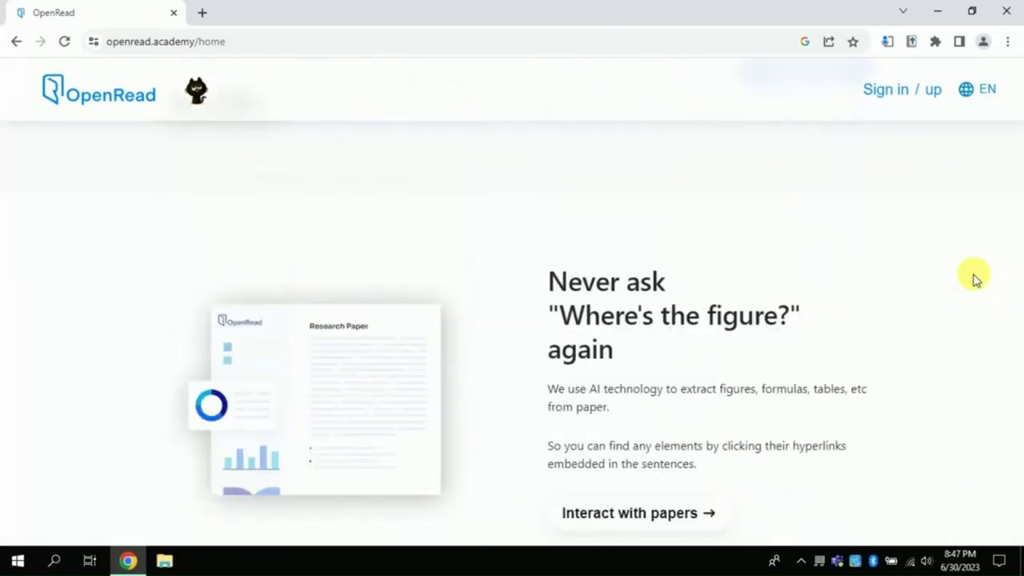
pyautogui.scroll(3, 974, 279)
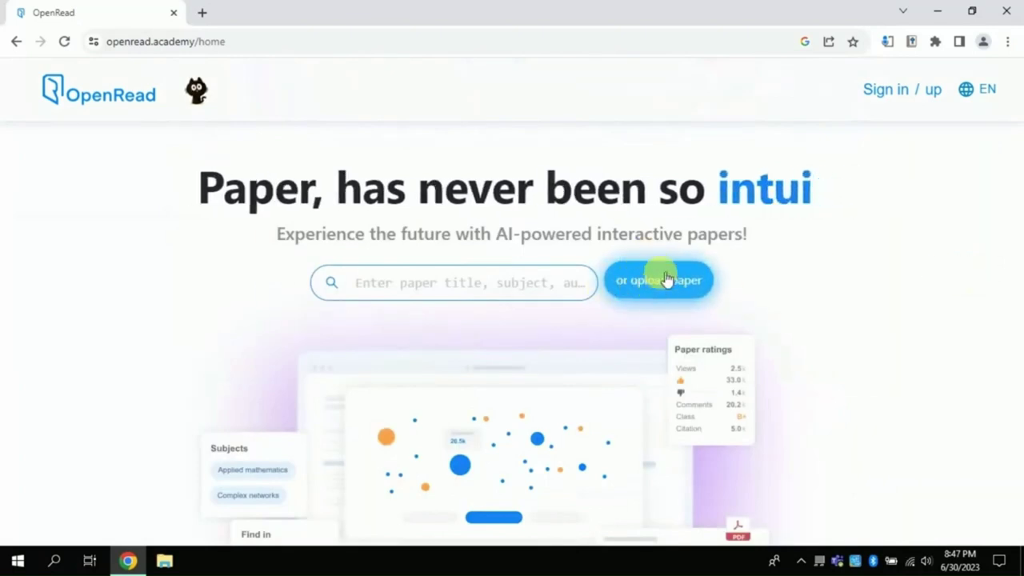
pyautogui.click(659, 283)
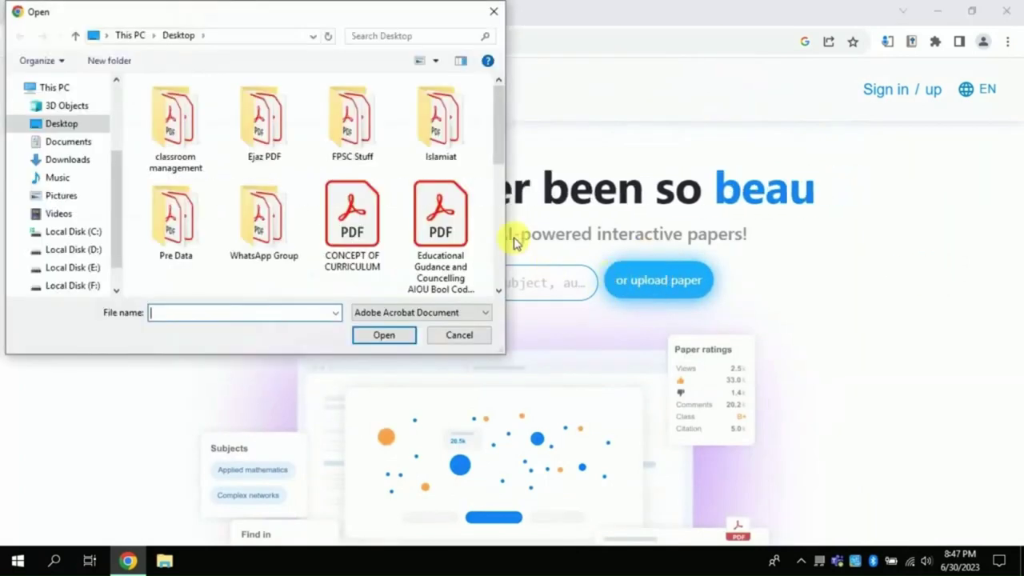
pyautogui.scroll(-2, 498, 164)
pyautogui.scroll(-4, 500, 184)
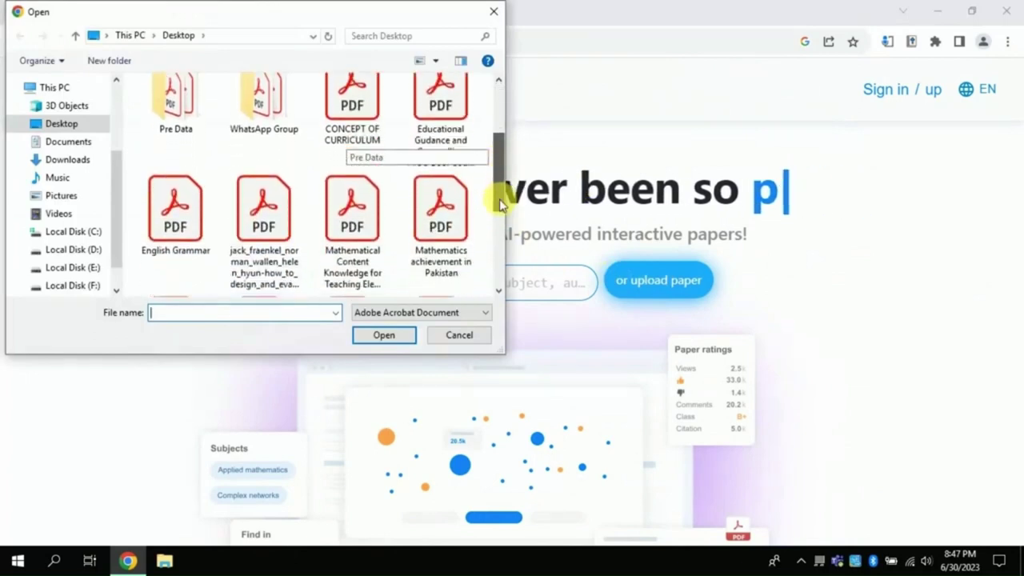
pyautogui.scroll(-1, 500, 246)
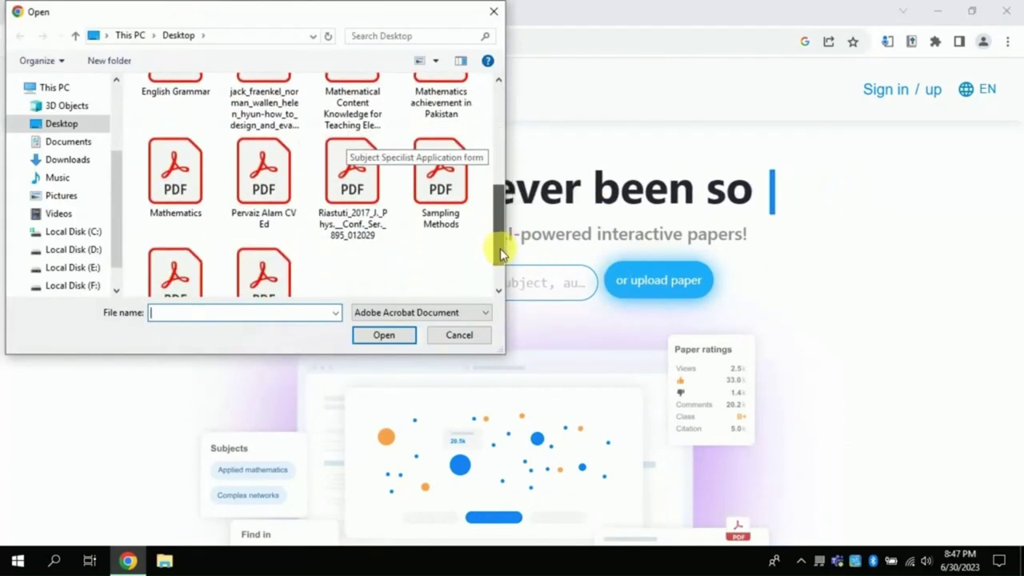
pyautogui.scroll(3, 498, 224)
pyautogui.click(453, 196)
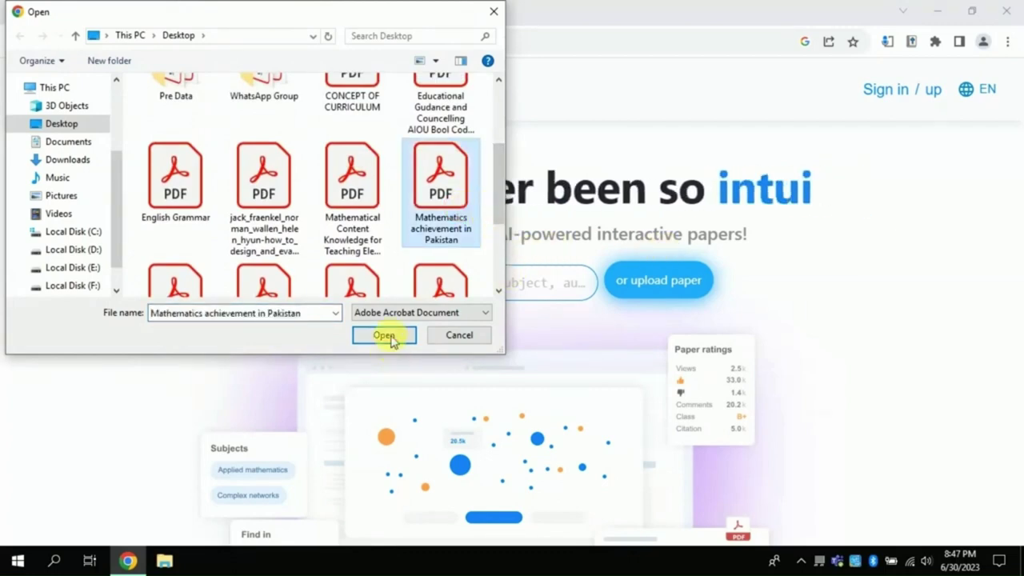
pyautogui.click(469, 339)
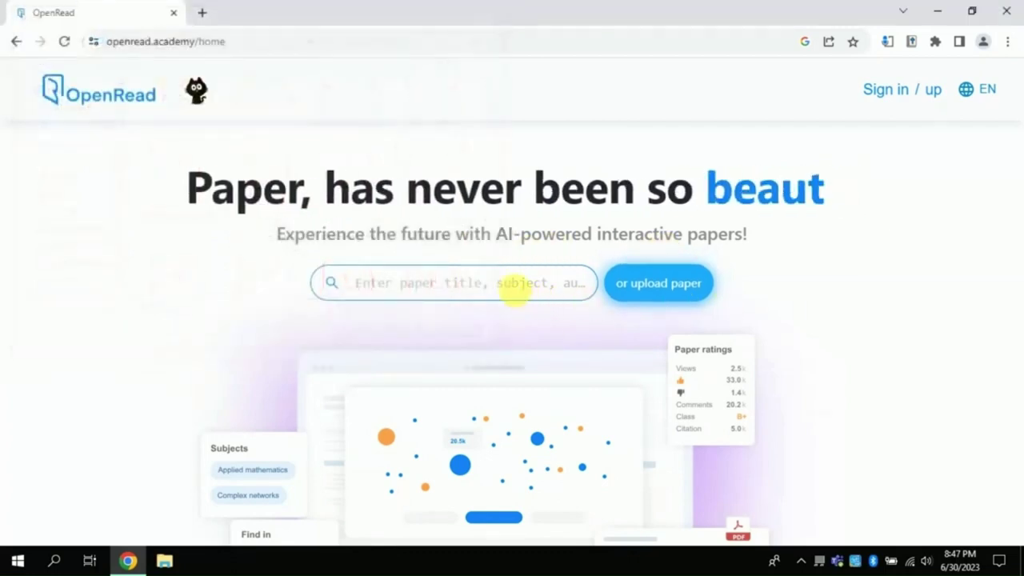
# - Search OpenRead for papers on "mathematics achievement"
pyautogui.click(512, 284)
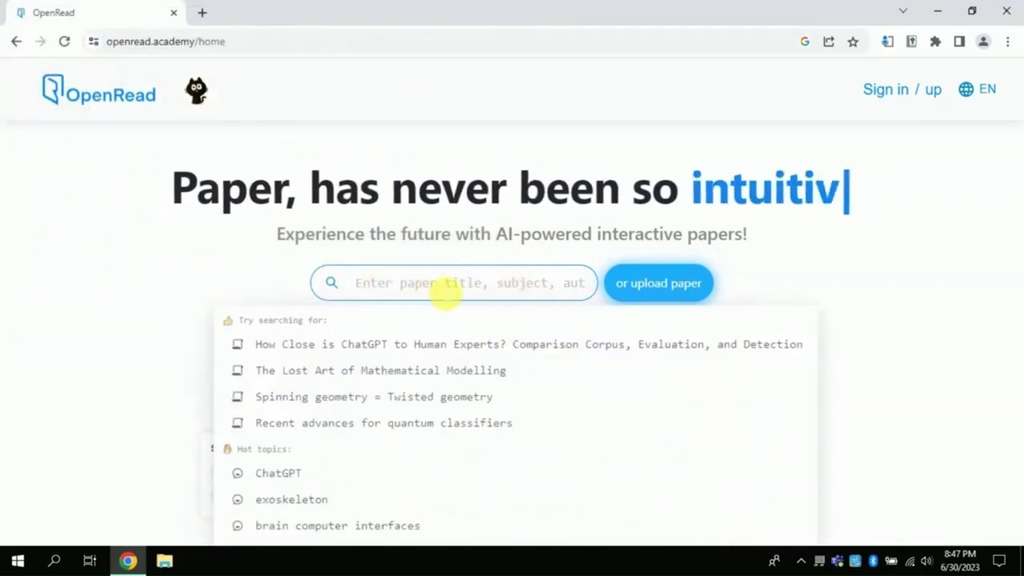
pyautogui.write('mathematics achievement')
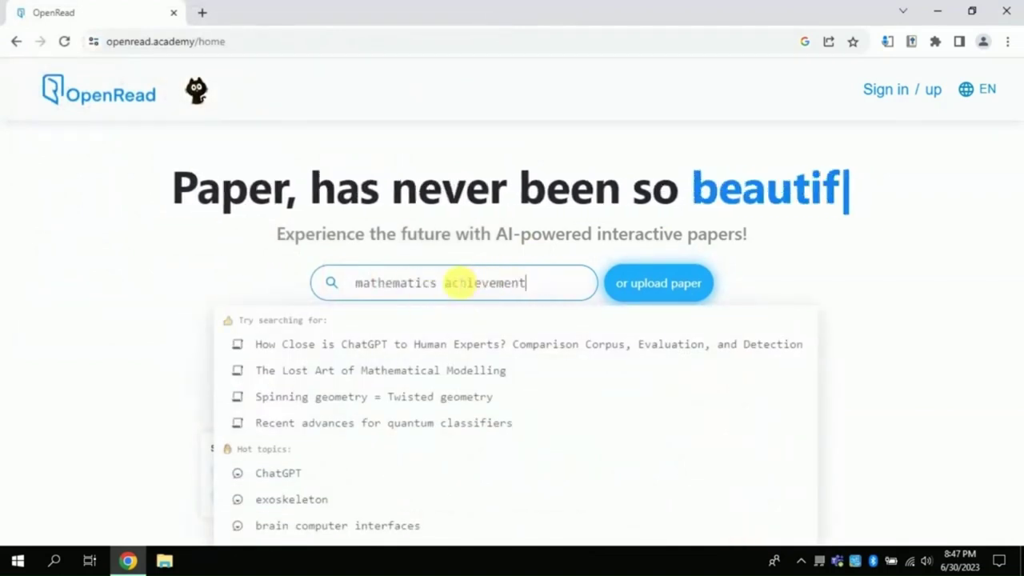
pyautogui.moveTo(354, 283); pyautogui.dragTo(529, 289)
pyautogui.click(535, 286)
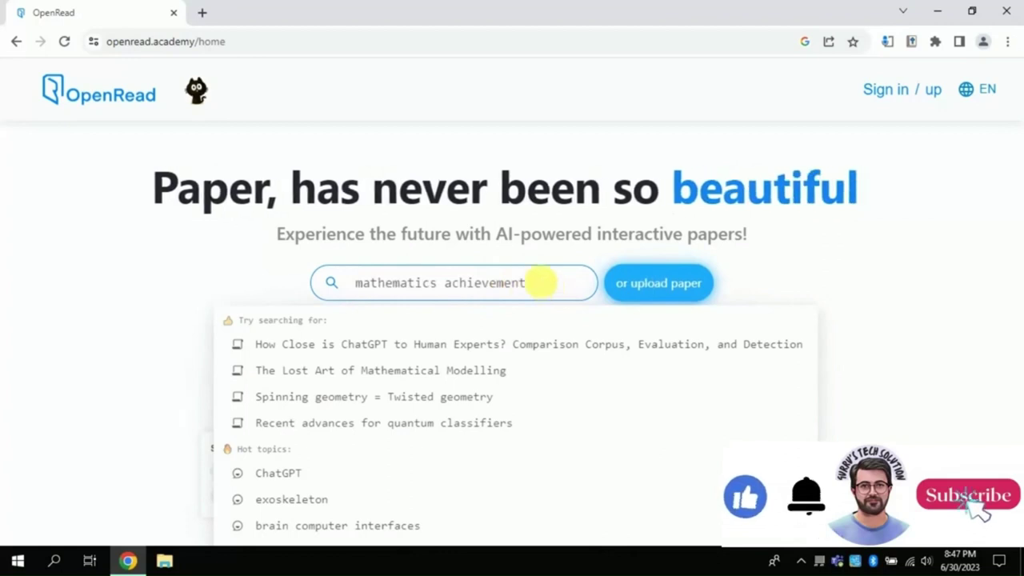
pyautogui.press('Return')
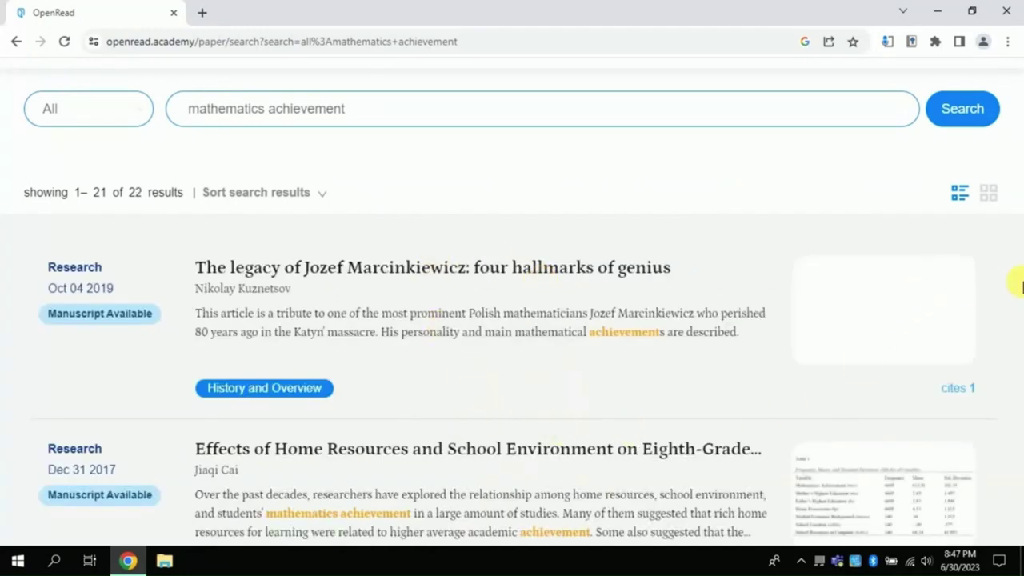
# - Look through the search results and open the paper on effects of home resources and school environment on eighth-grade mathematics achievement
pyautogui.scroll(-6, 914, 301)
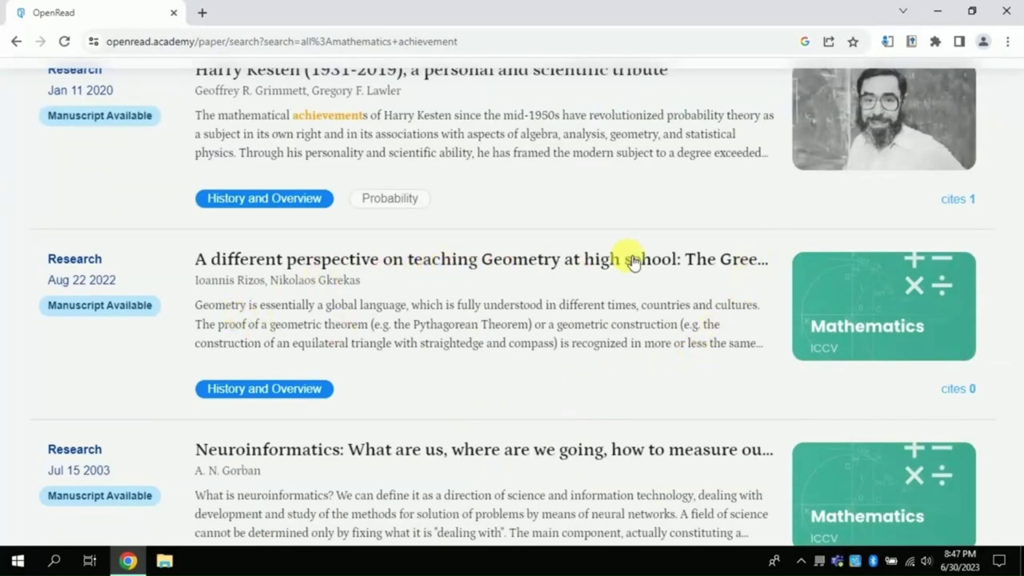
pyautogui.scroll(-7, 577, 264)
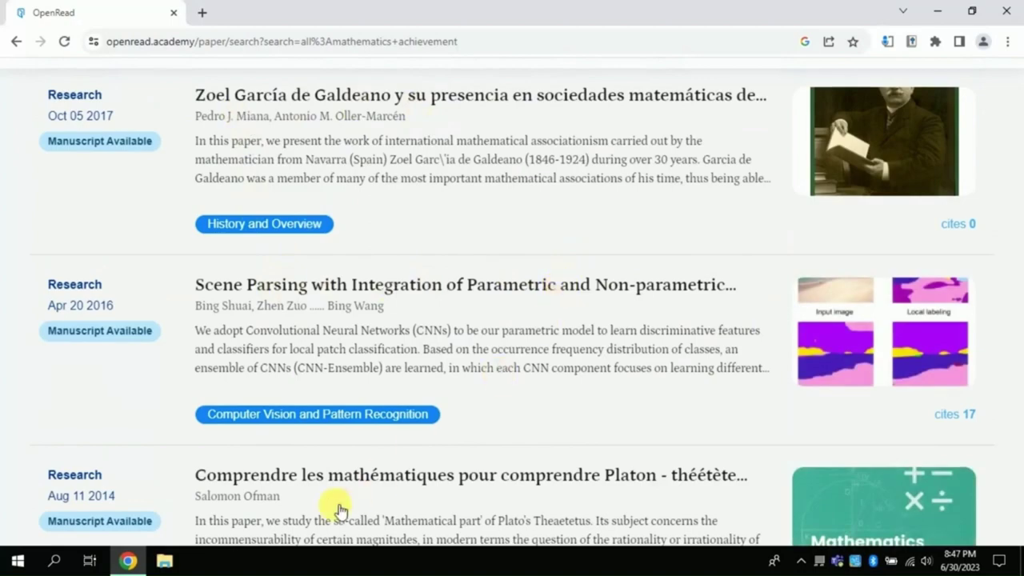
pyautogui.scroll(-5, 612, 392)
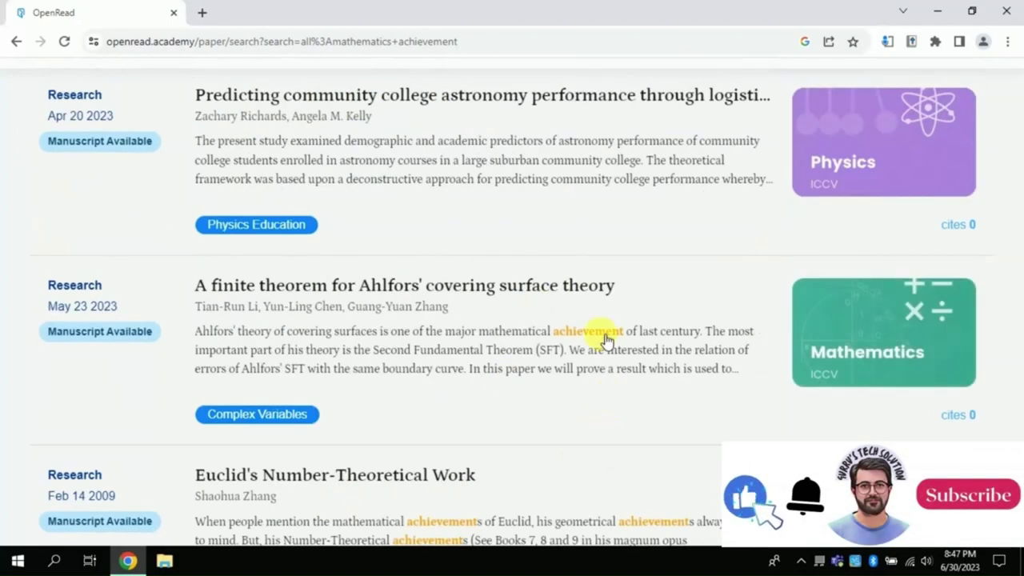
pyautogui.scroll(-5, 532, 300)
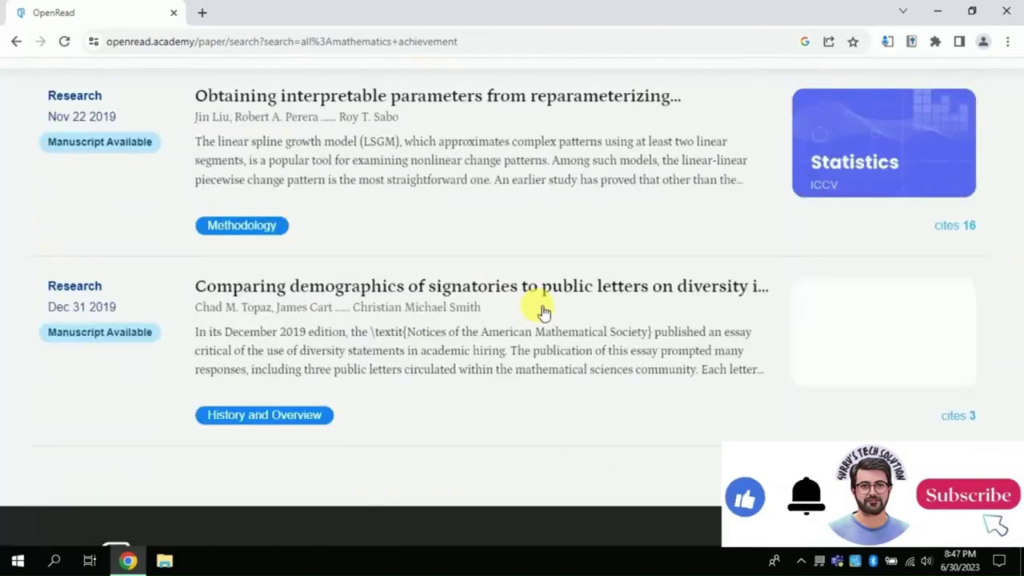
pyautogui.scroll(15, 542, 312)
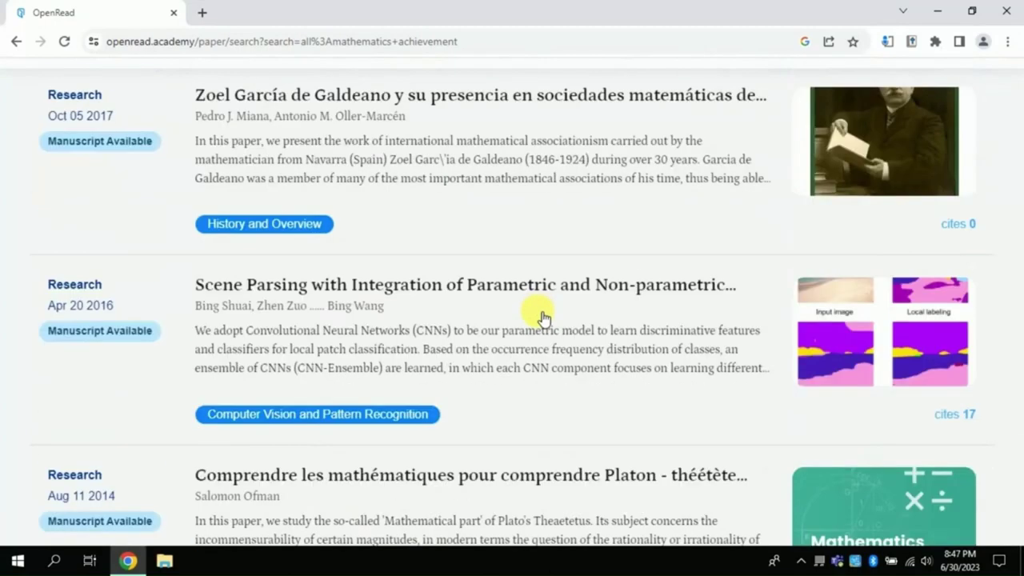
pyautogui.scroll(10, 542, 316)
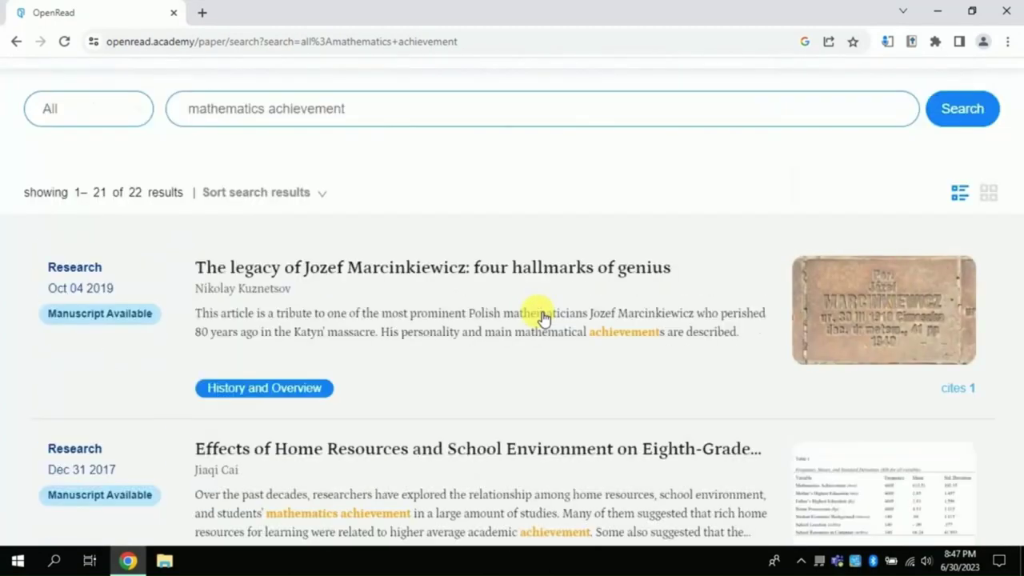
pyautogui.click(407, 451)
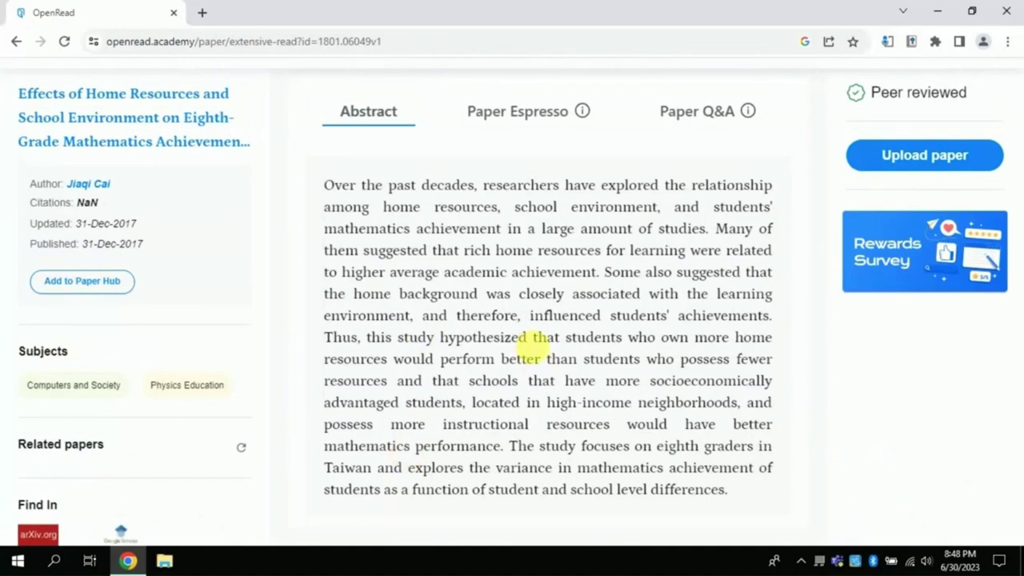
# - Read the paper's abstract and its Full Paper Espresso summary
pyautogui.scroll(-1, 532, 340)
pyautogui.scroll(1, 536, 338)
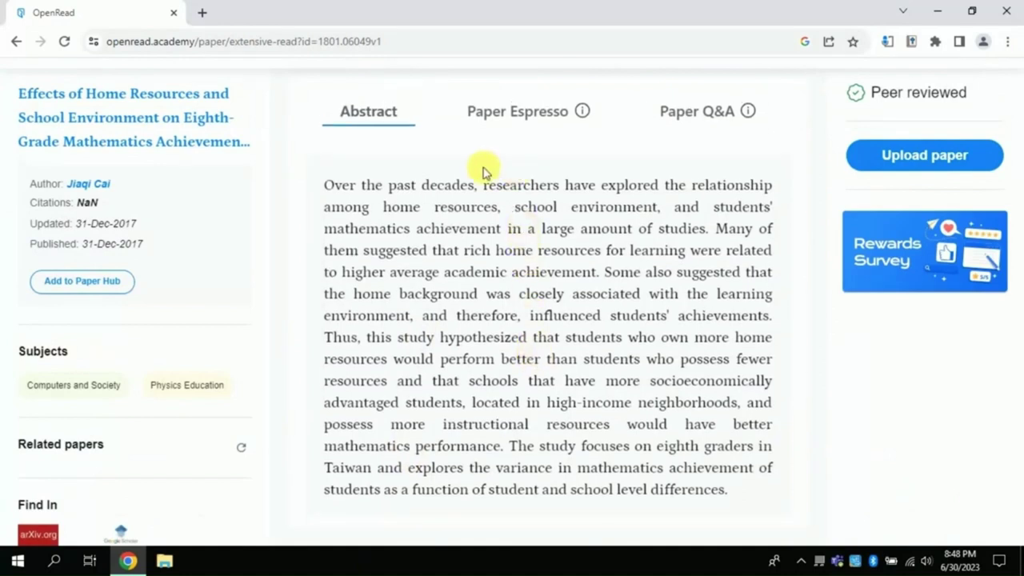
pyautogui.moveTo(325, 185); pyautogui.dragTo(556, 258)
pyautogui.click(555, 259)
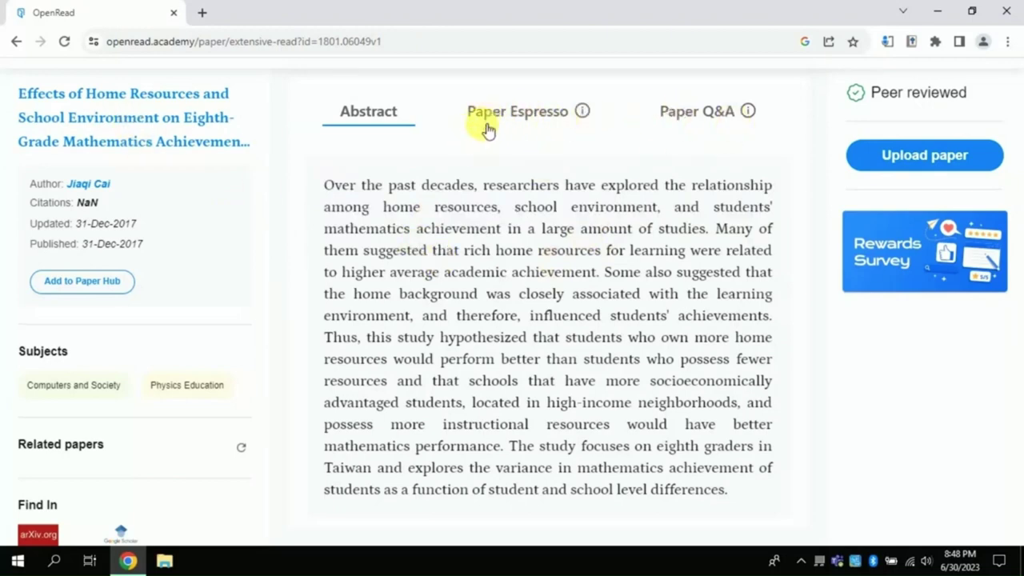
pyautogui.click(517, 120)
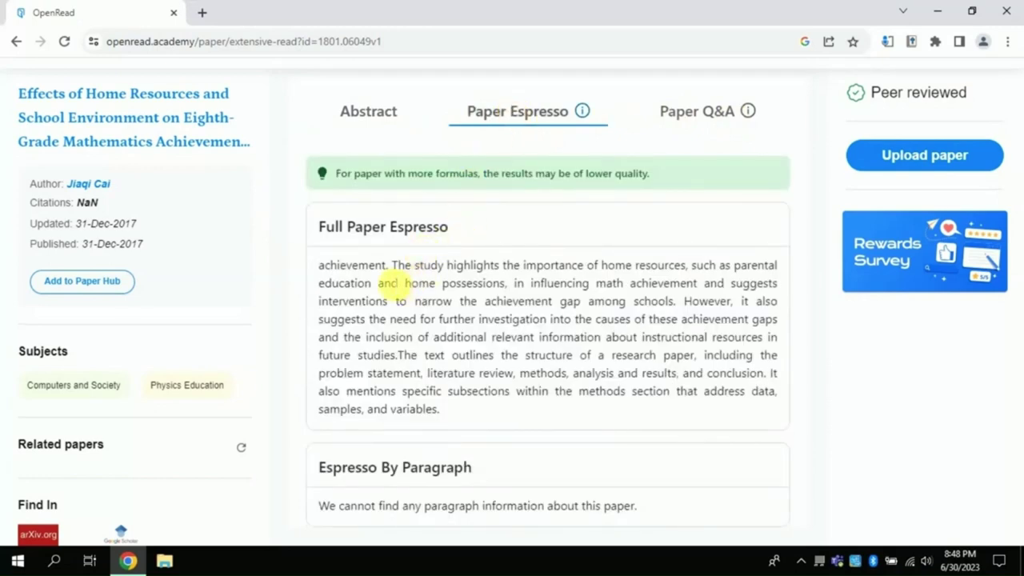
pyautogui.scroll(-1, 394, 264)
pyautogui.scroll(1, 592, 240)
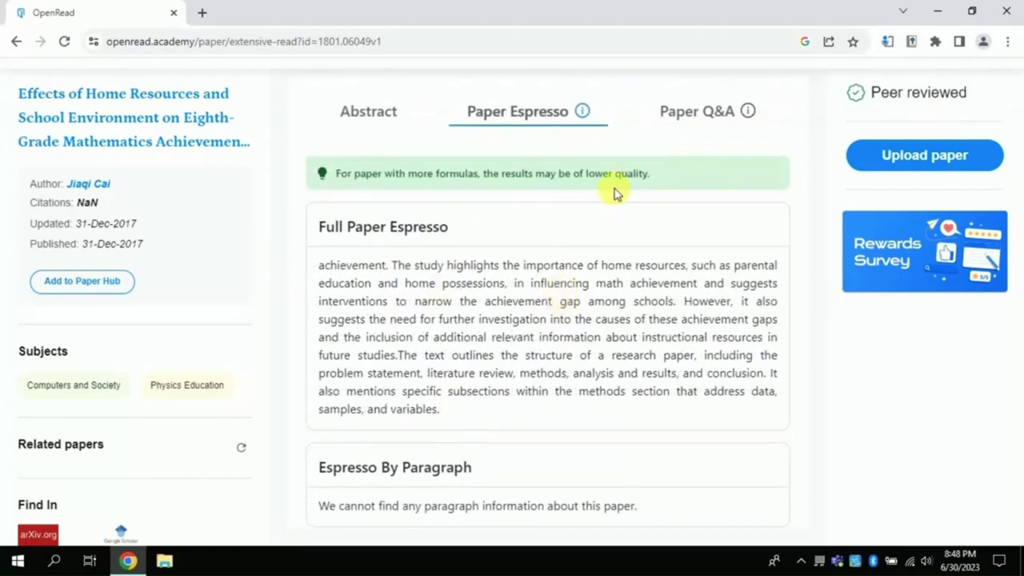
# - Ask the sample question "What are the highlights of this paper?" in Paper Q&A
pyautogui.click(692, 120)
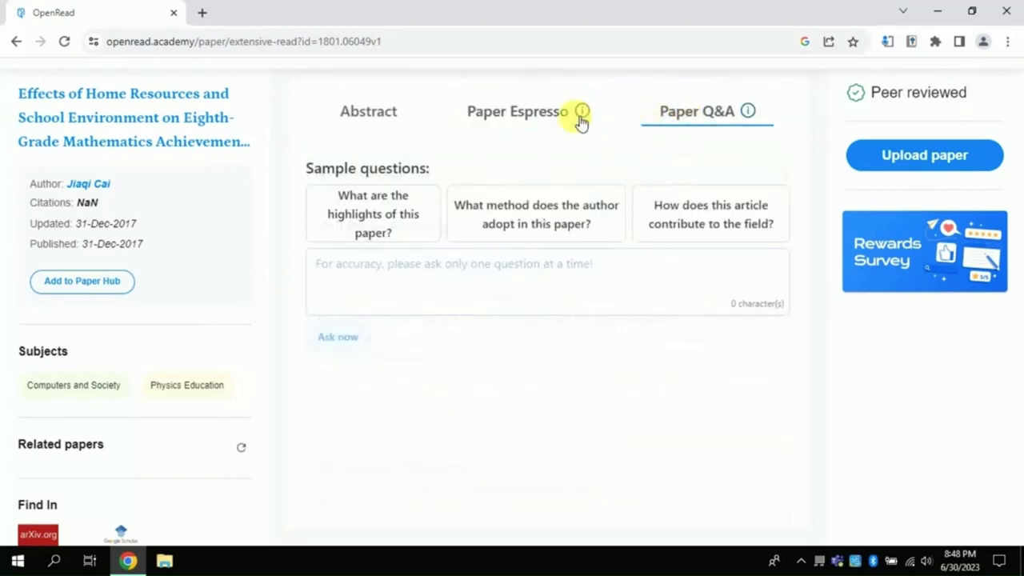
pyautogui.click(417, 279)
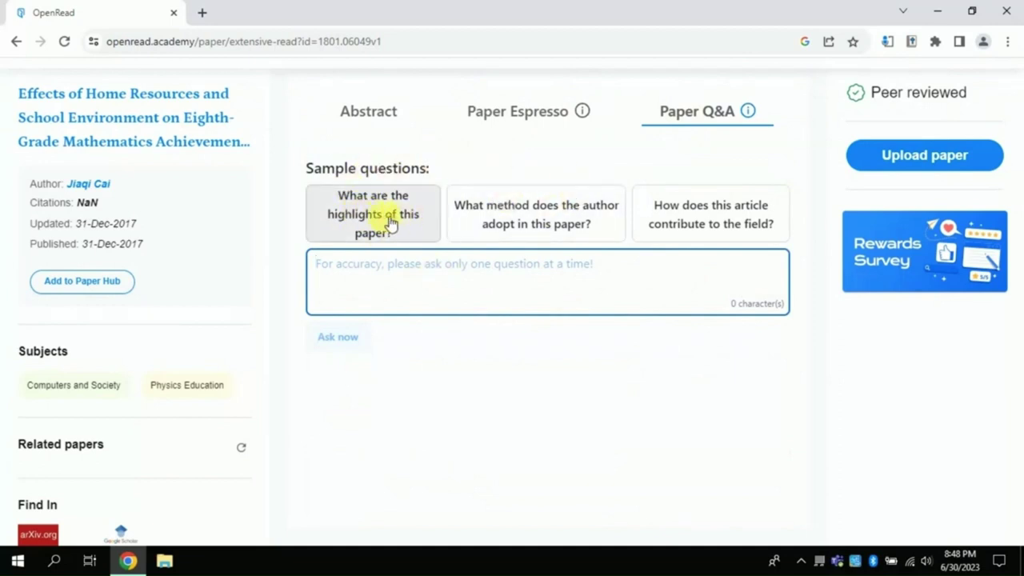
pyautogui.click(364, 220)
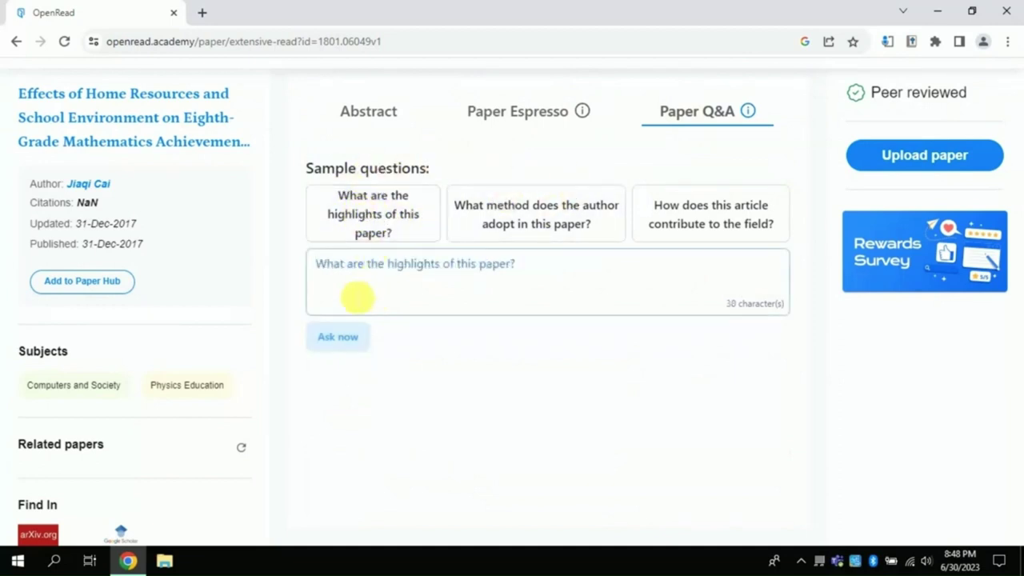
pyautogui.click(333, 338)
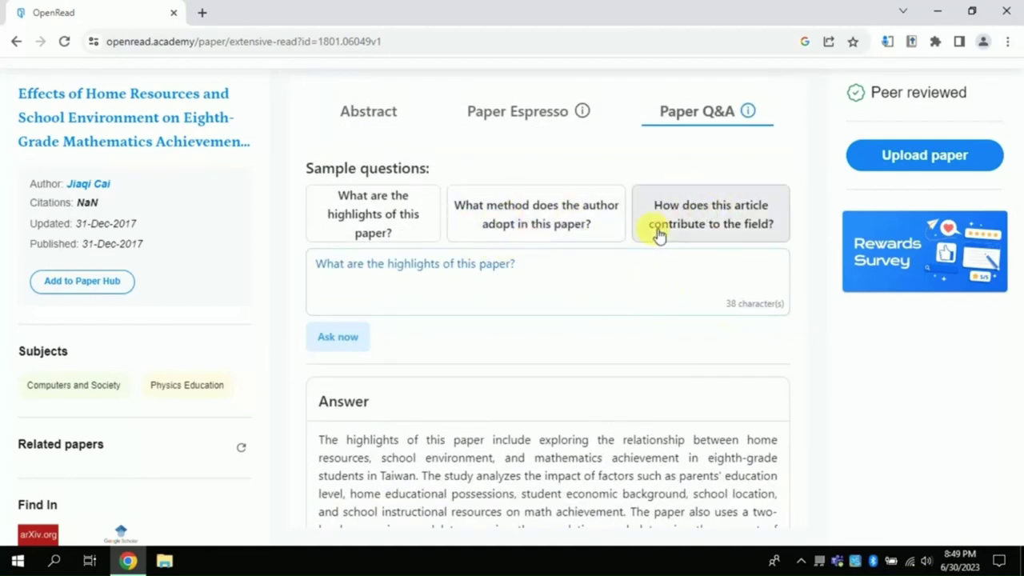
# - Ask the sample question "What method does the author adopt in this paper?" and read the answer
pyautogui.click(543, 221)
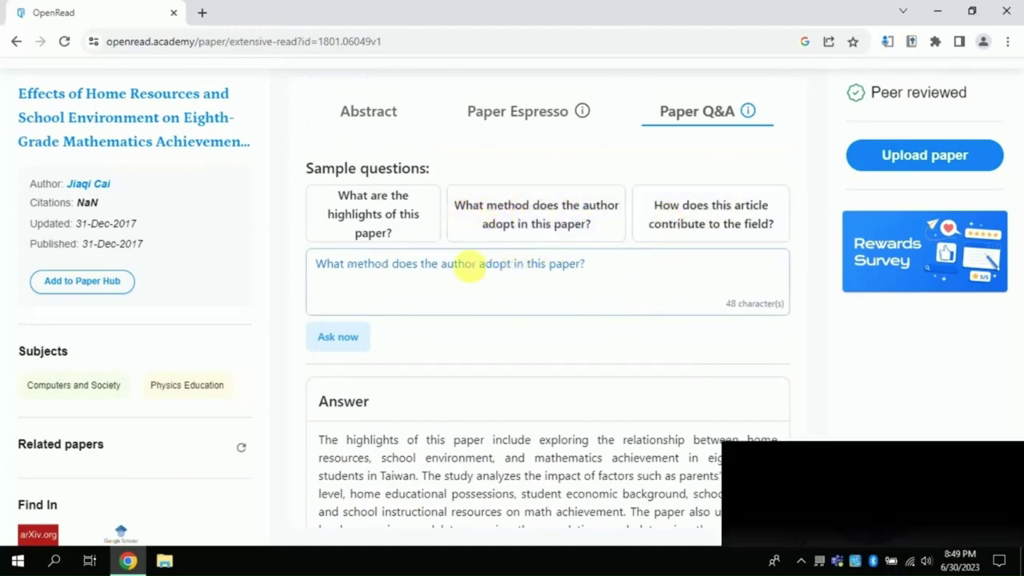
pyautogui.click(346, 334)
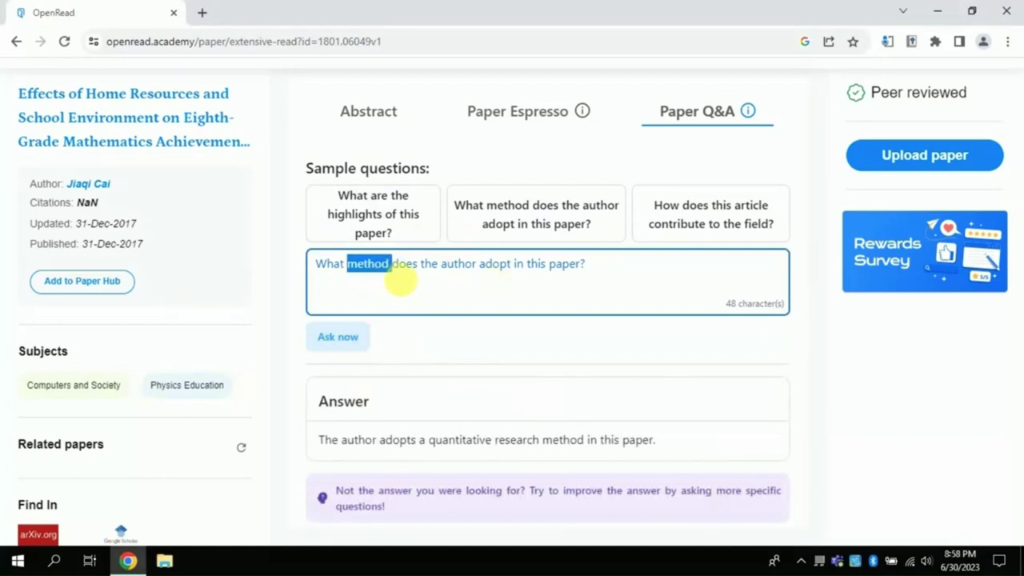
pyautogui.click(398, 279)
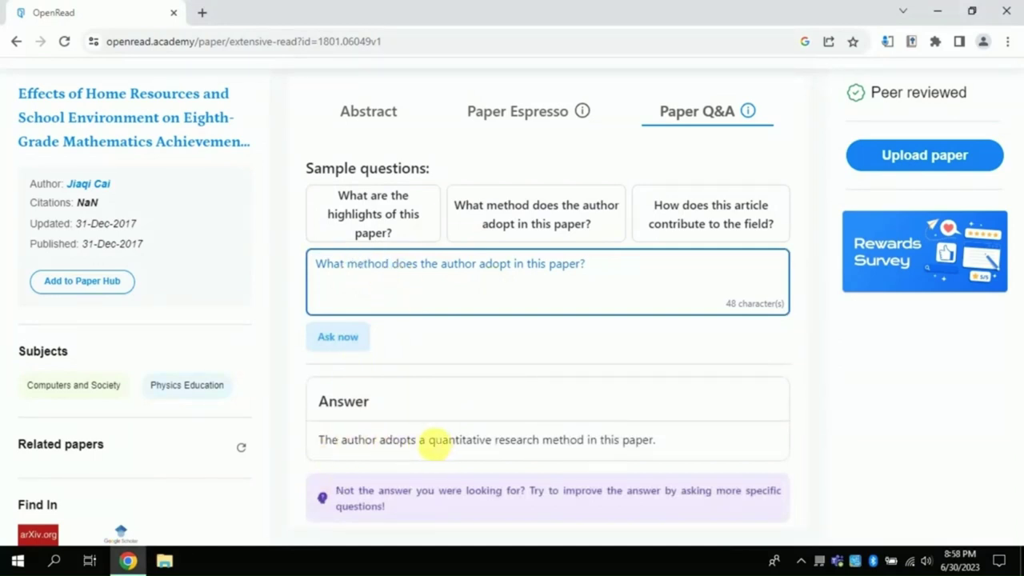
pyautogui.moveTo(431, 442); pyautogui.dragTo(580, 440)
pyautogui.click(580, 440)
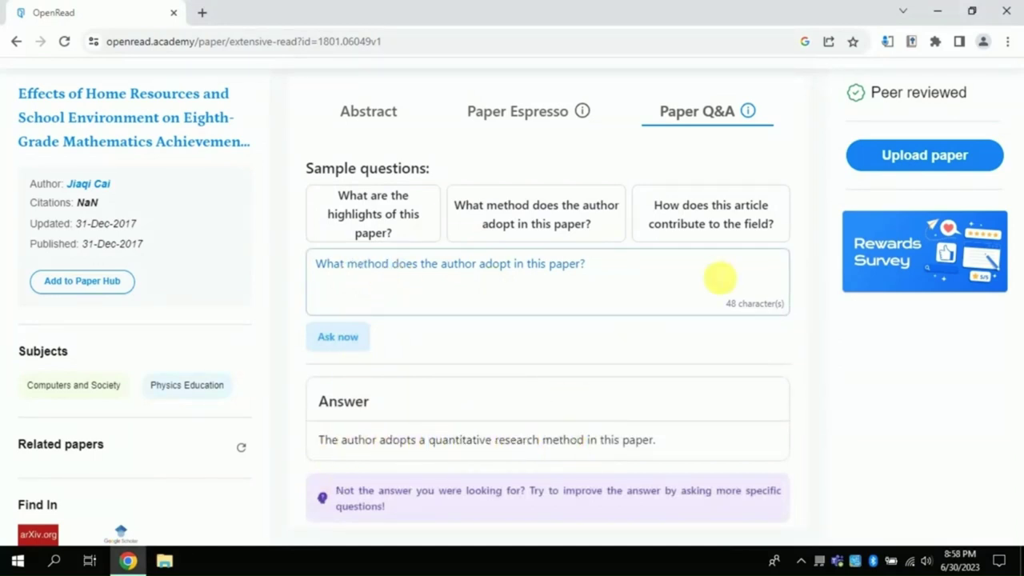
# - Ask the sample question "How does this article contribute to the field?" in Paper Q&A and read the answer
pyautogui.click(708, 220)
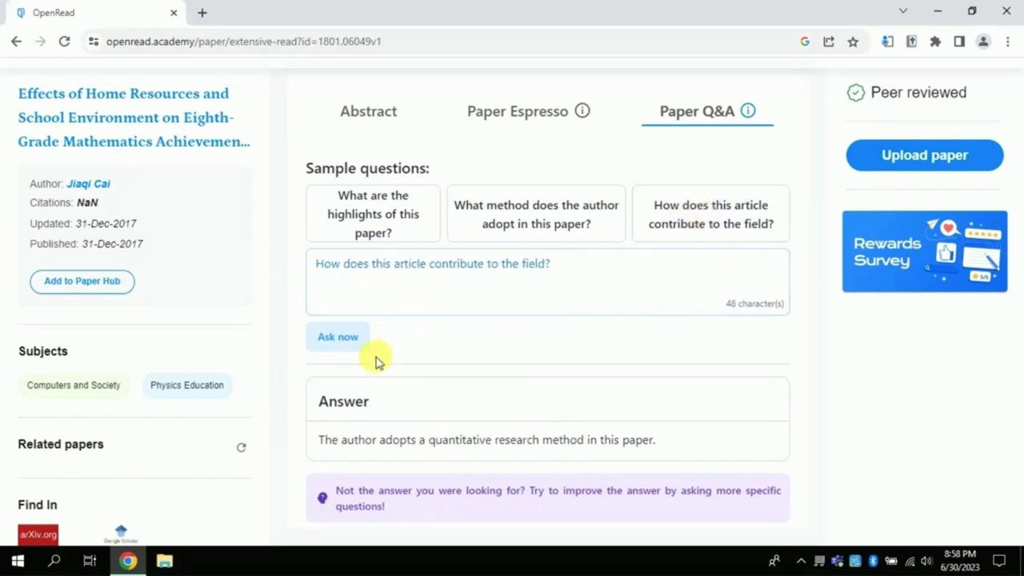
pyautogui.click(359, 336)
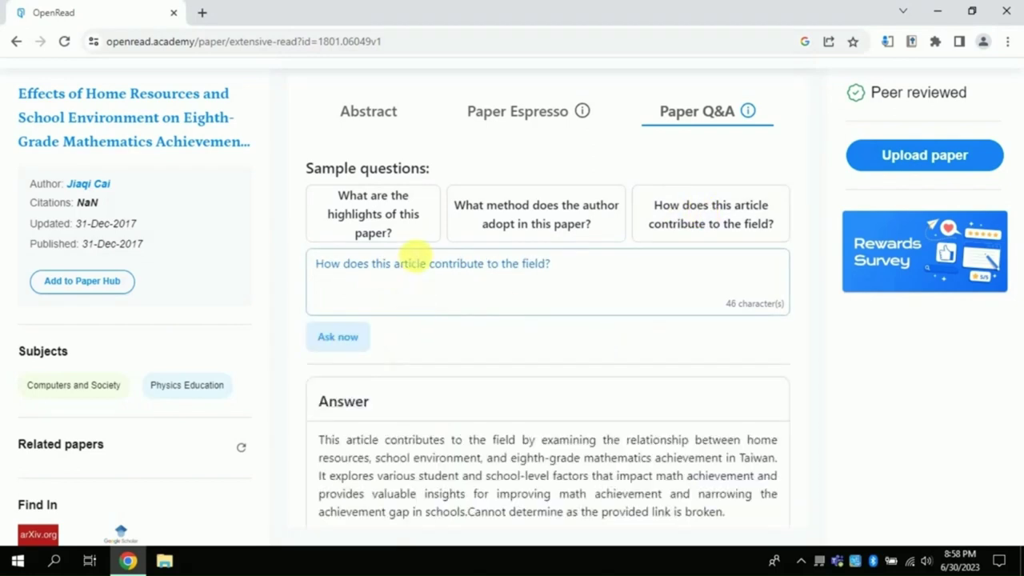
pyautogui.scroll(-1, 663, 329)
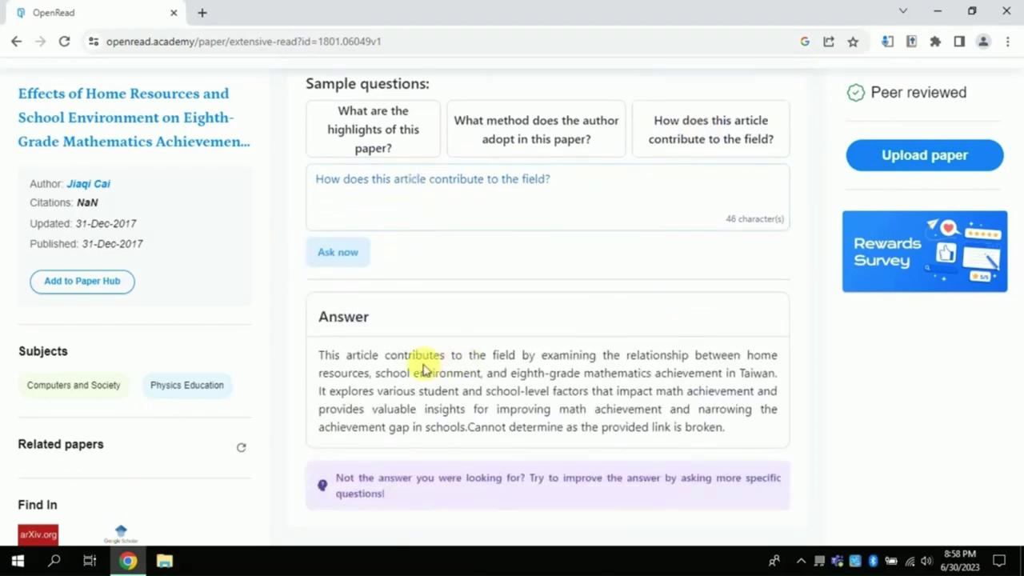
pyautogui.moveTo(369, 373); pyautogui.dragTo(655, 379)
pyautogui.click(564, 356)
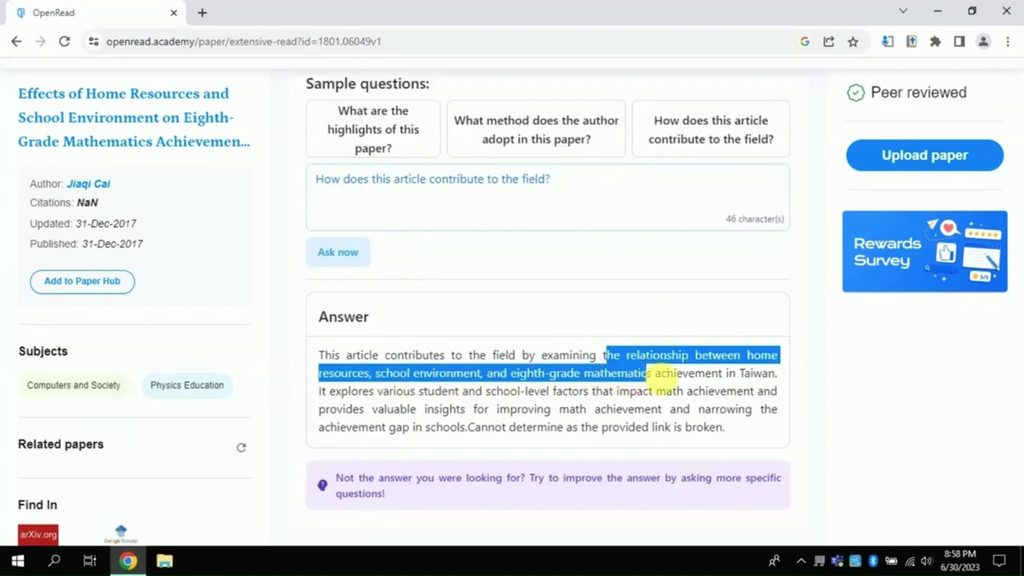
pyautogui.click(677, 416)
pyautogui.scroll(1, 676, 436)
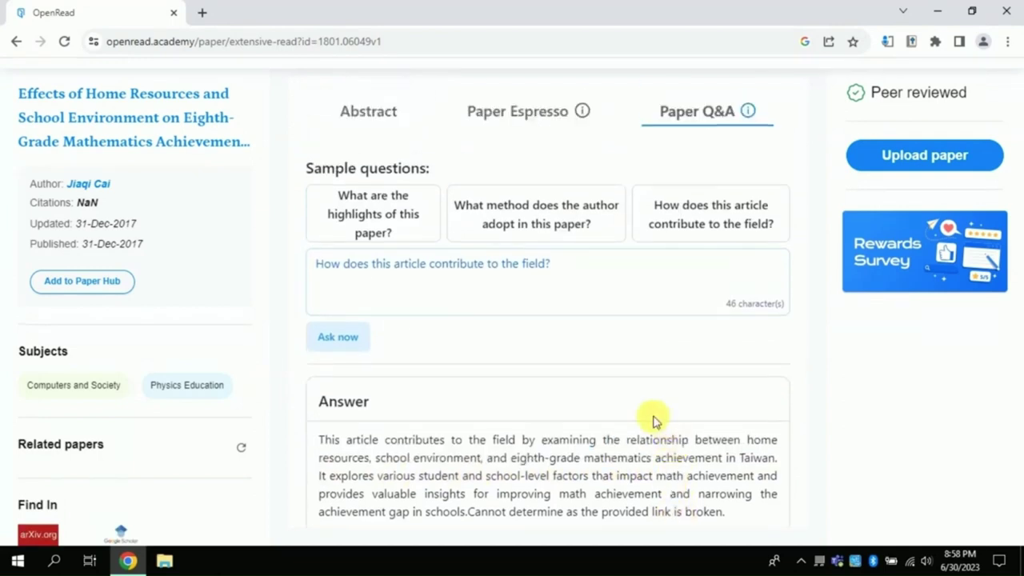
pyautogui.moveTo(584, 279); pyautogui.dragTo(317, 264)
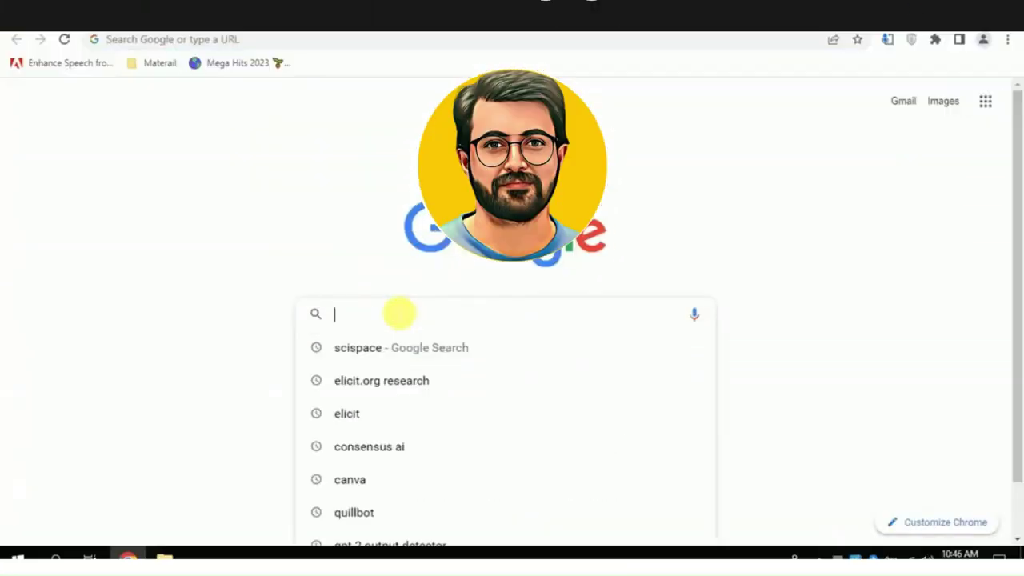
# - Search Google for "consensus ai" and open the Consensus website
pyautogui.write('c')
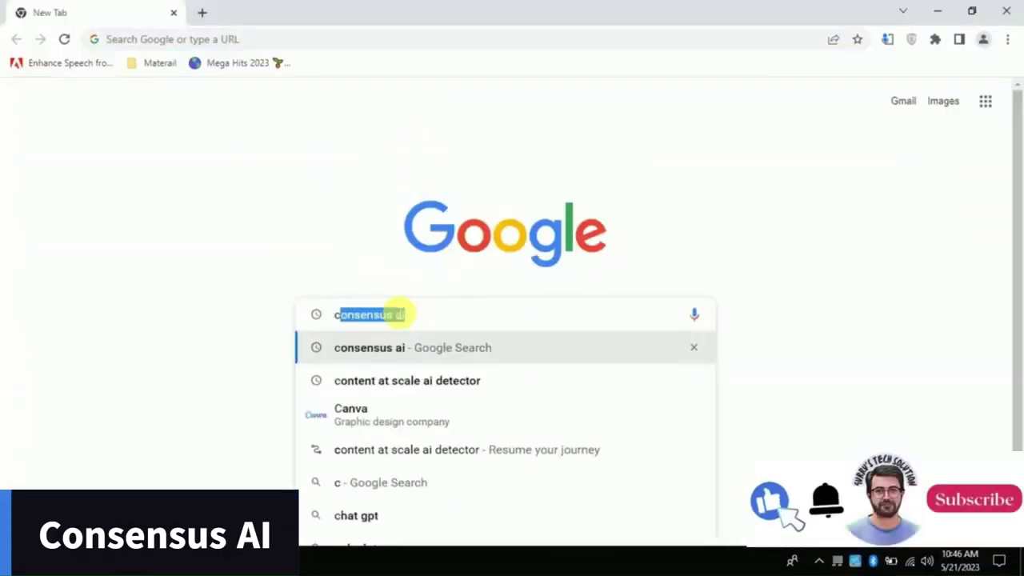
pyautogui.click(373, 357)
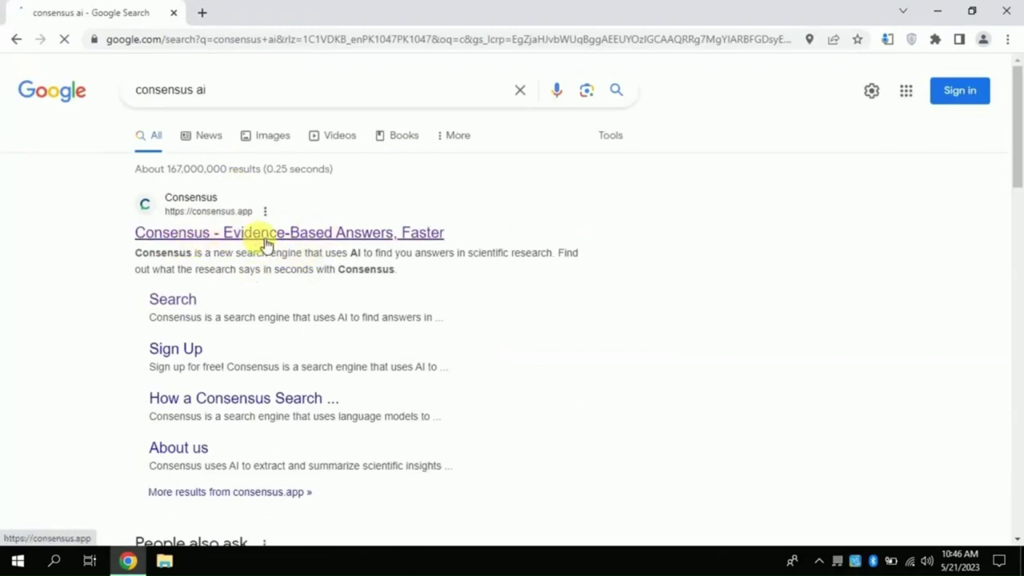
pyautogui.click(267, 234)
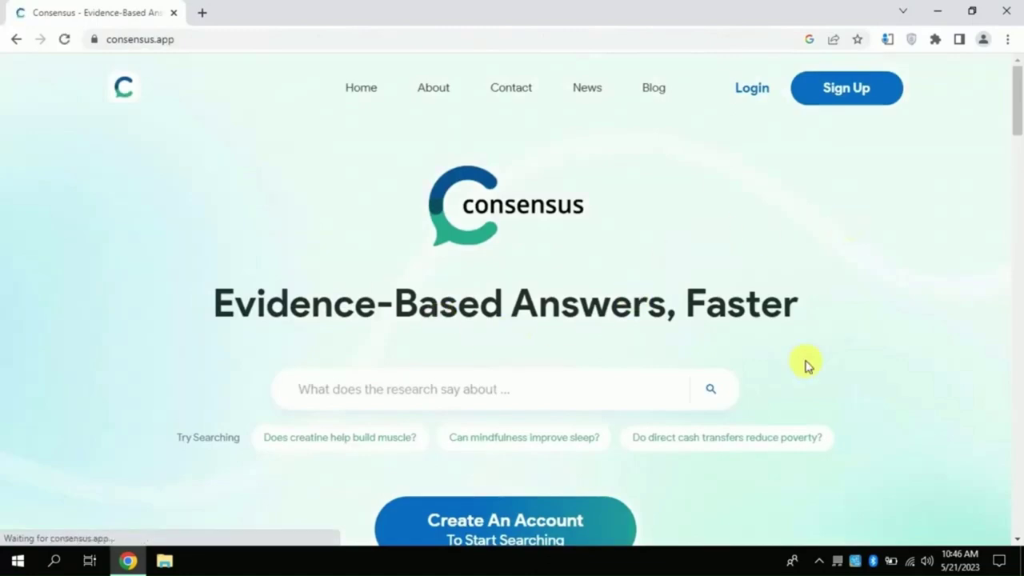
pyautogui.moveTo(1019, 117); pyautogui.dragTo(1013, 96)
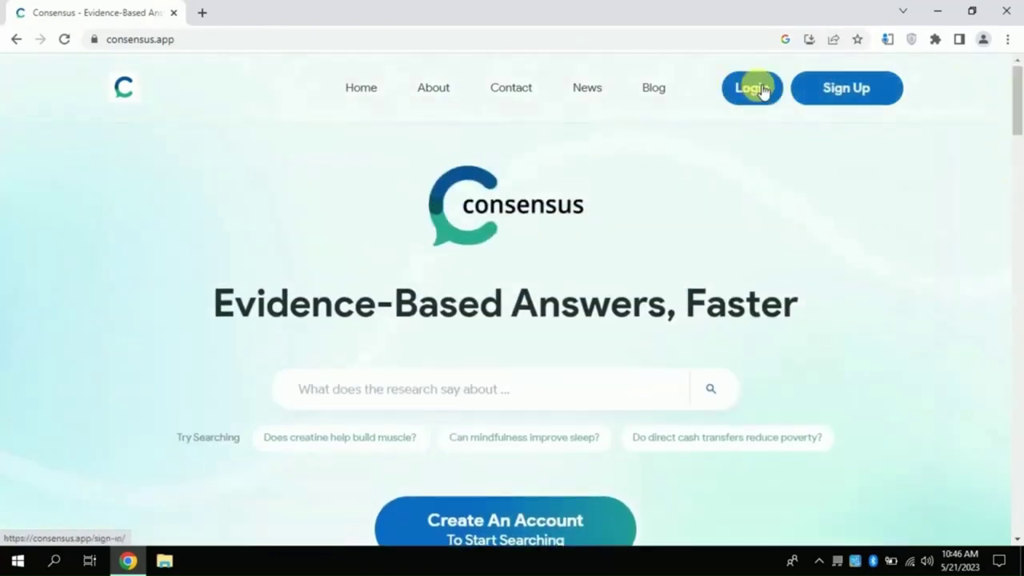
# - Log in to Consensus with a Google account, entering the account password
pyautogui.click(738, 90)
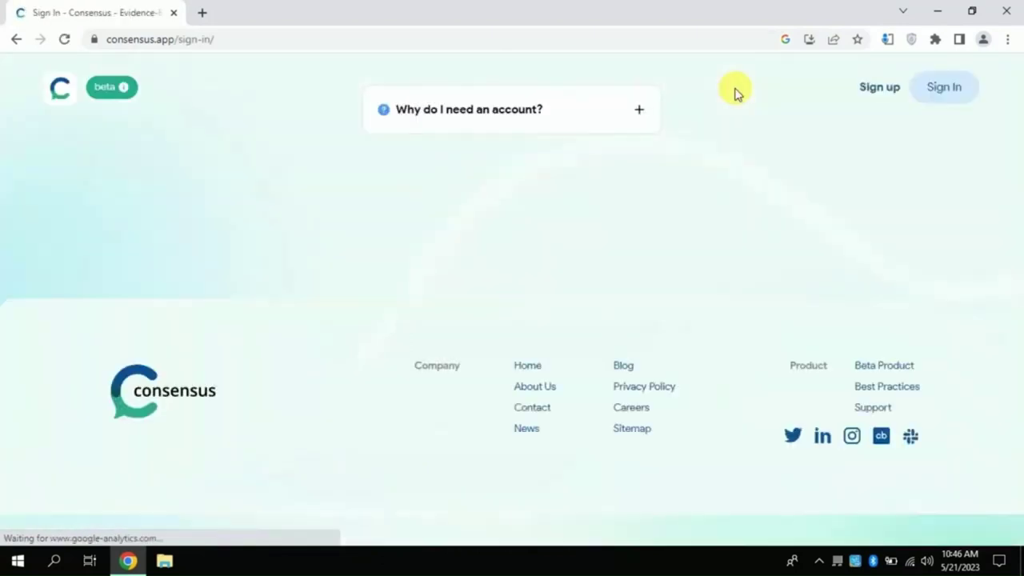
pyautogui.scroll(-1, 1016, 173)
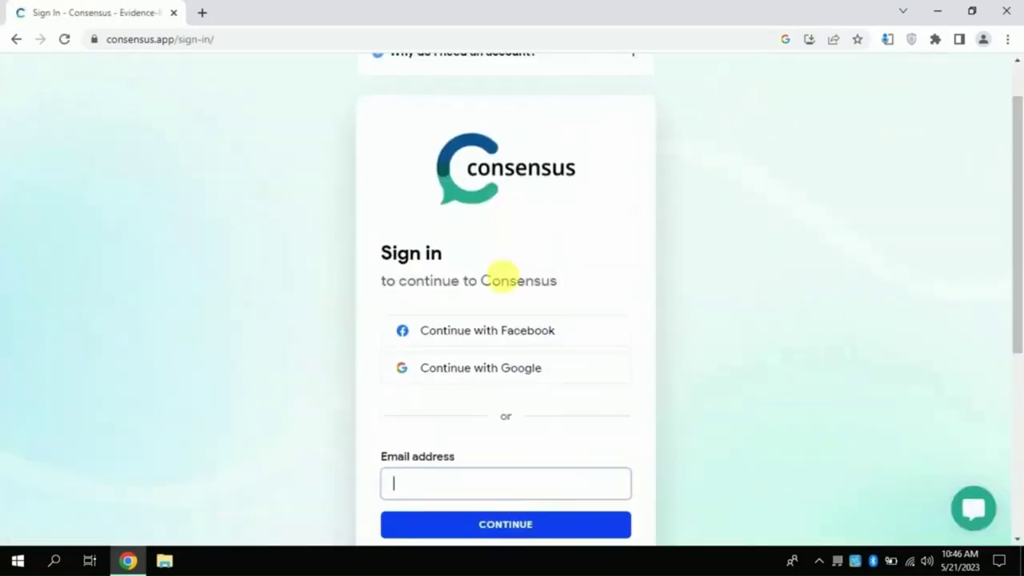
pyautogui.click(490, 374)
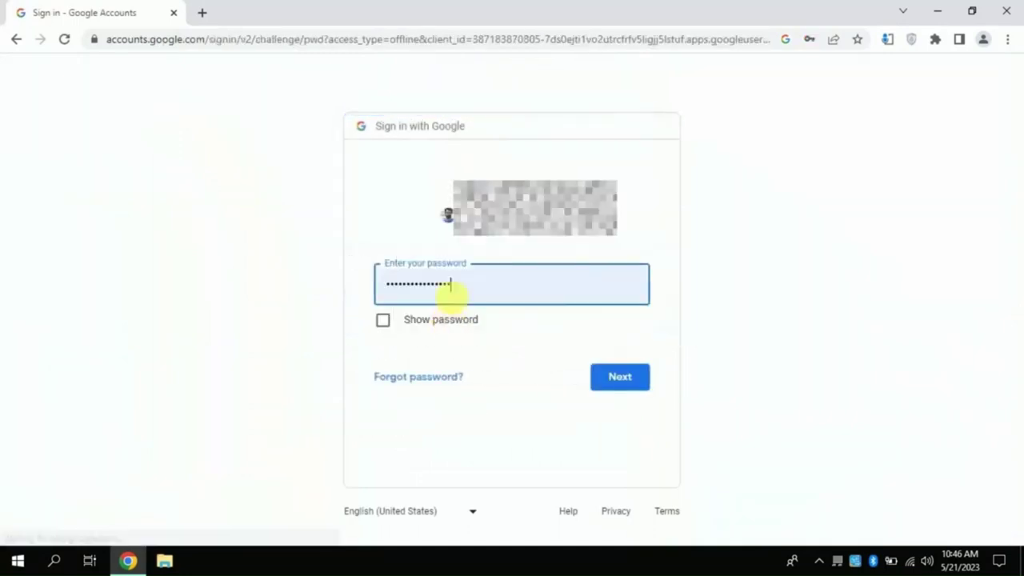
pyautogui.click(642, 380)
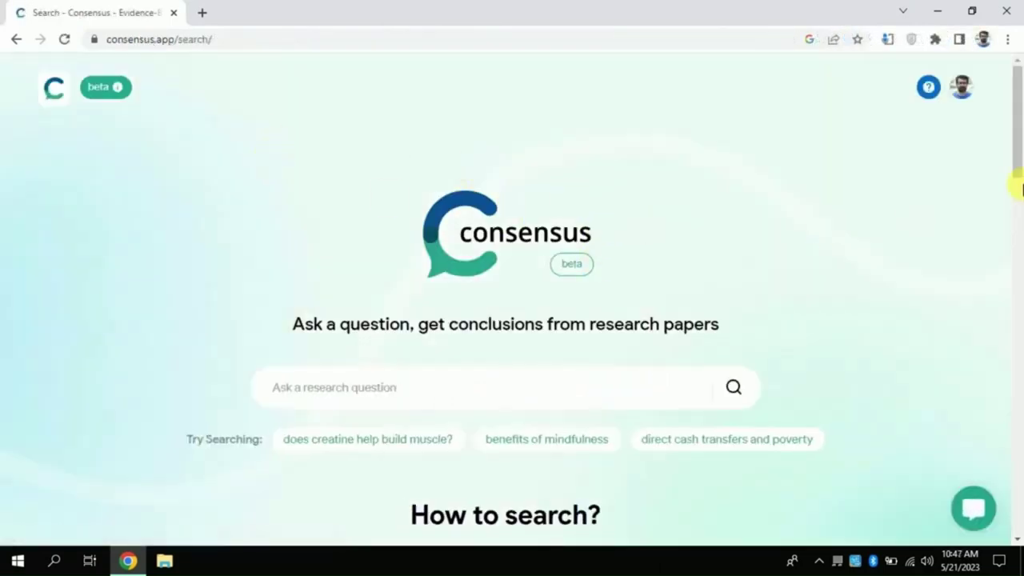
# - Read the "How to search?" guidance on concept relationships, simple yes/no questions and the effects of a concept
pyautogui.moveTo(1019, 132)
pyautogui.mouseDown()
pyautogui.moveTo(1020, 455)
pyautogui.moveTo(1012, 151)
pyautogui.mouseUp()
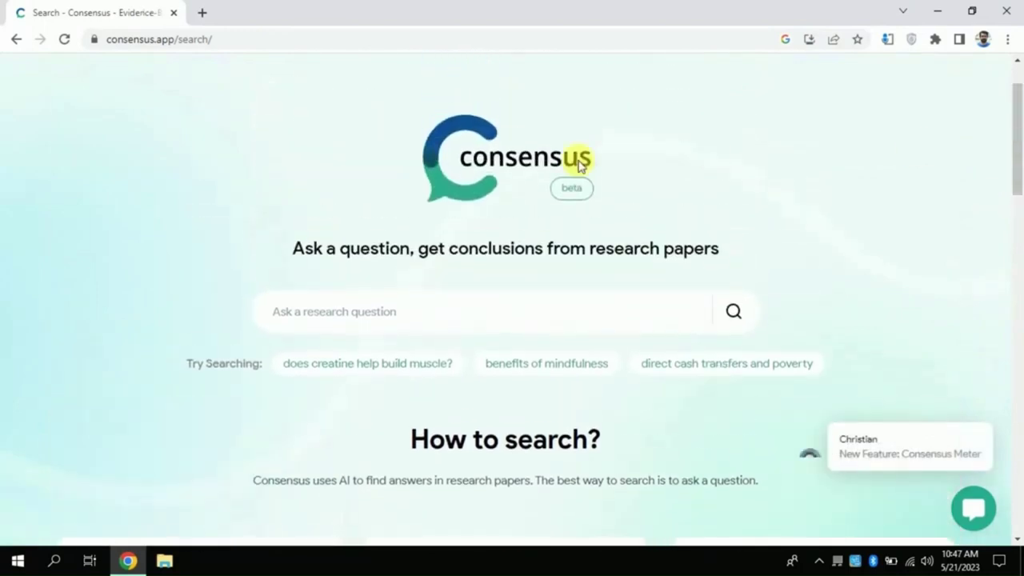
pyautogui.click(331, 311)
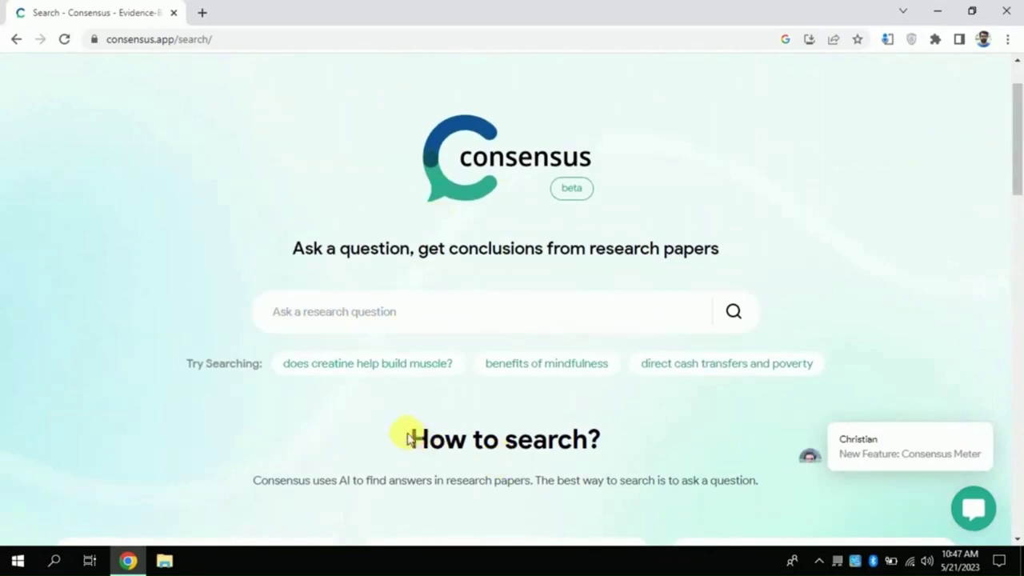
pyautogui.moveTo(407, 438); pyautogui.dragTo(622, 448)
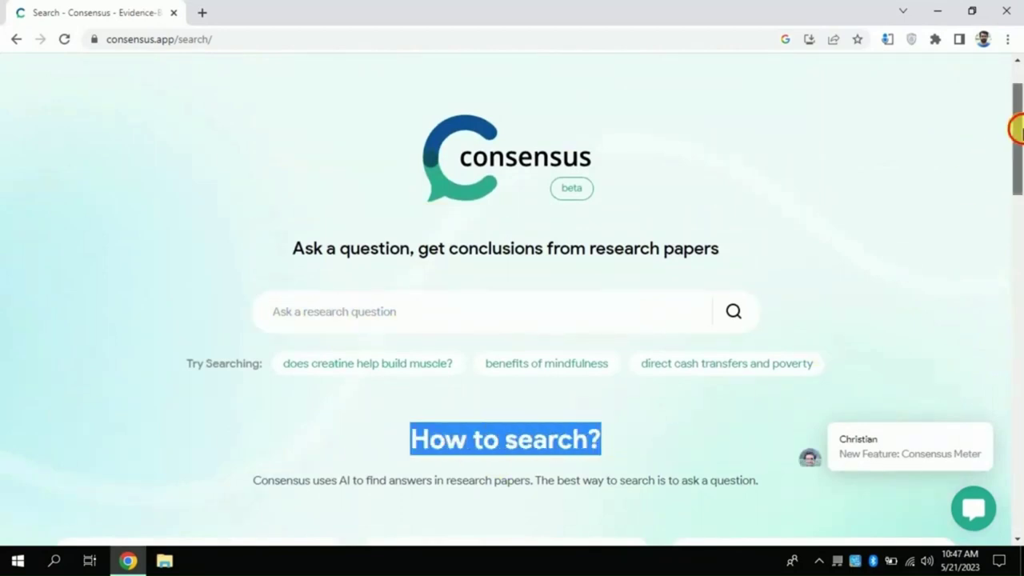
pyautogui.moveTo(1016, 128); pyautogui.dragTo(1016, 218)
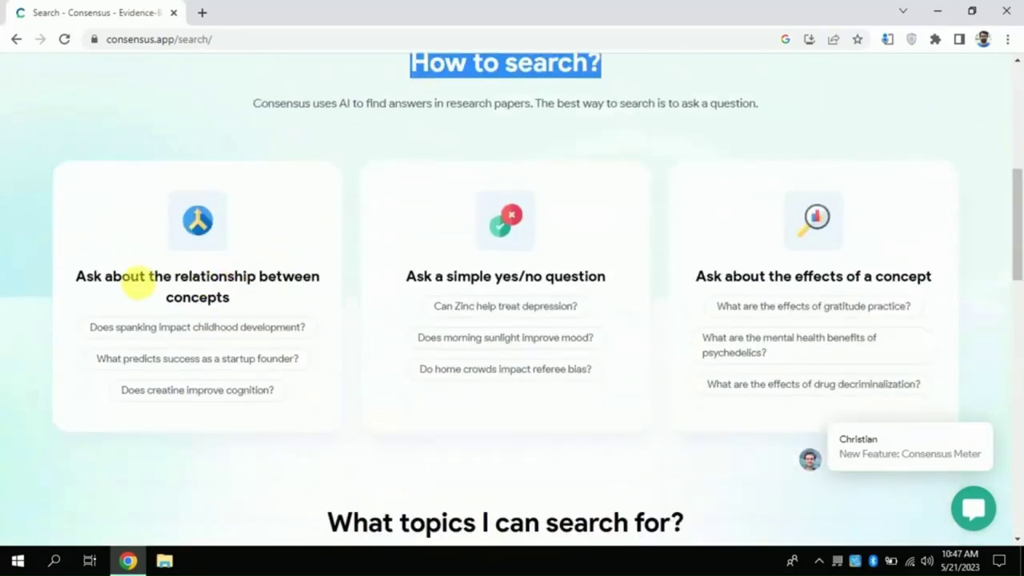
pyautogui.moveTo(84, 285); pyautogui.dragTo(218, 298)
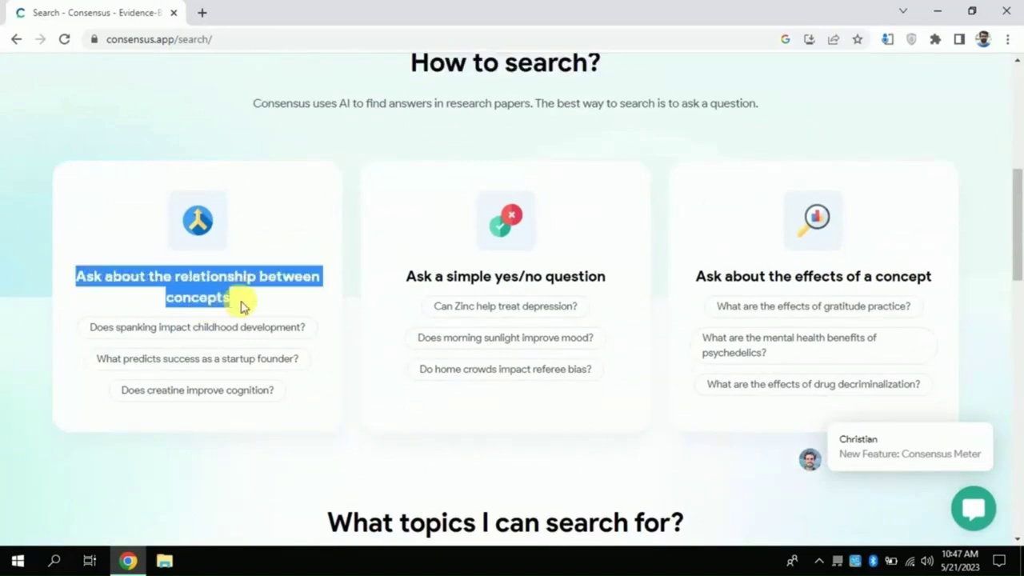
pyautogui.click(240, 308)
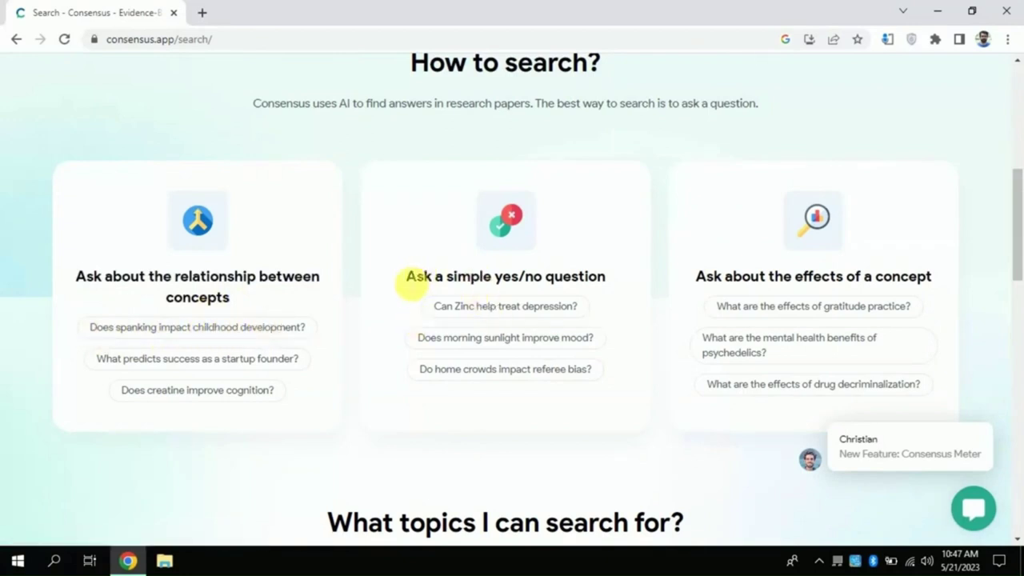
pyautogui.moveTo(406, 276); pyautogui.dragTo(594, 284)
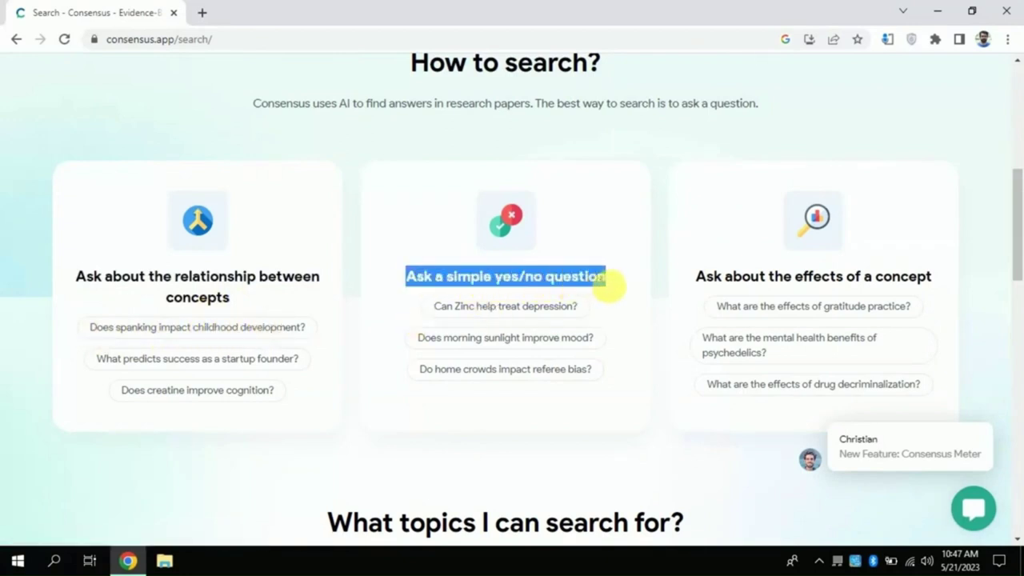
pyautogui.click(603, 264)
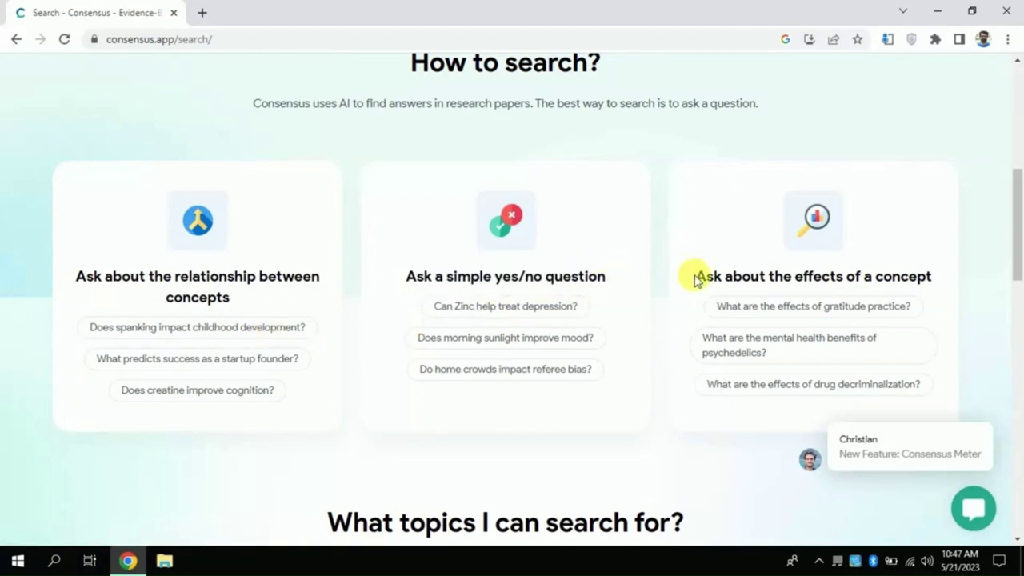
pyautogui.moveTo(712, 281); pyautogui.dragTo(910, 282)
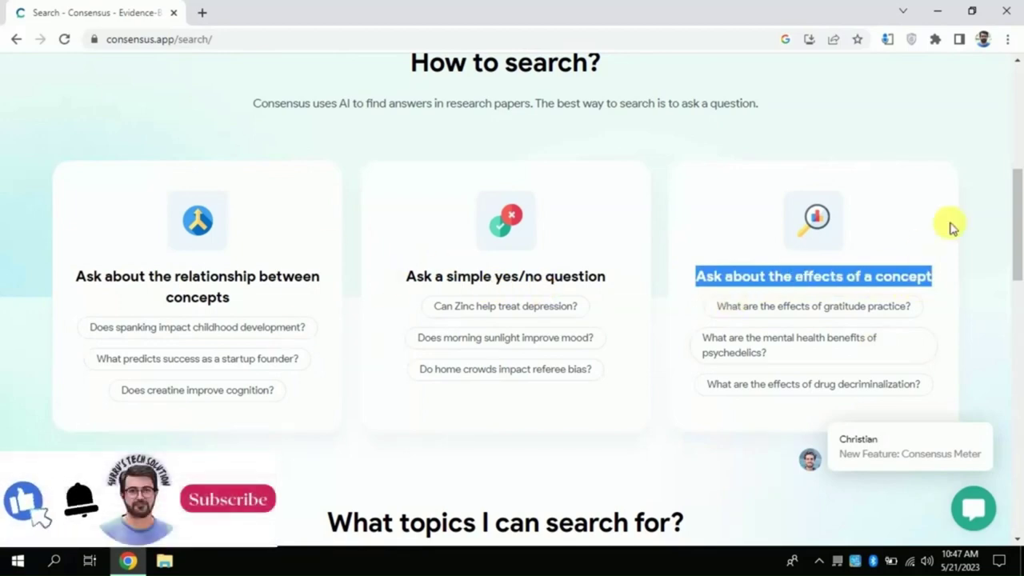
# - Search Consensus for the research question "Does technology integration improves students learning outcomes?", correcting the misspelled word "integration"
pyautogui.moveTo(1018, 253); pyautogui.dragTo(1016, 160)
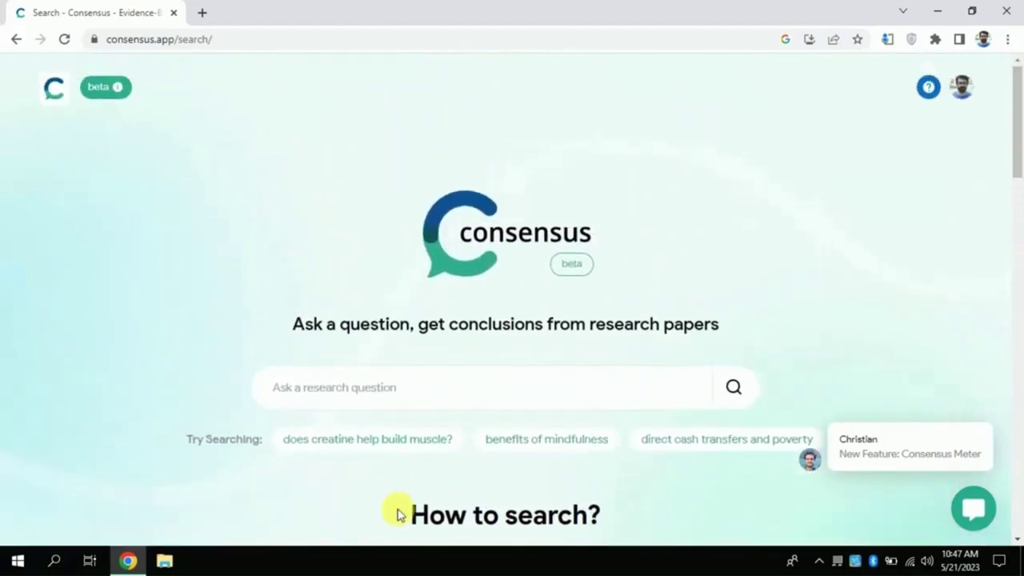
pyautogui.click(468, 387)
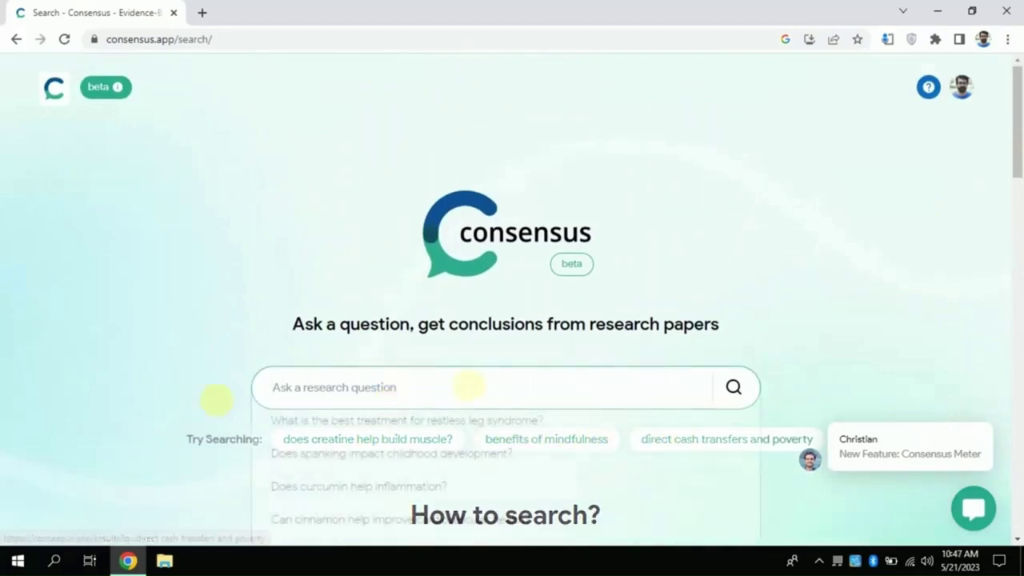
pyautogui.write('Does technology')
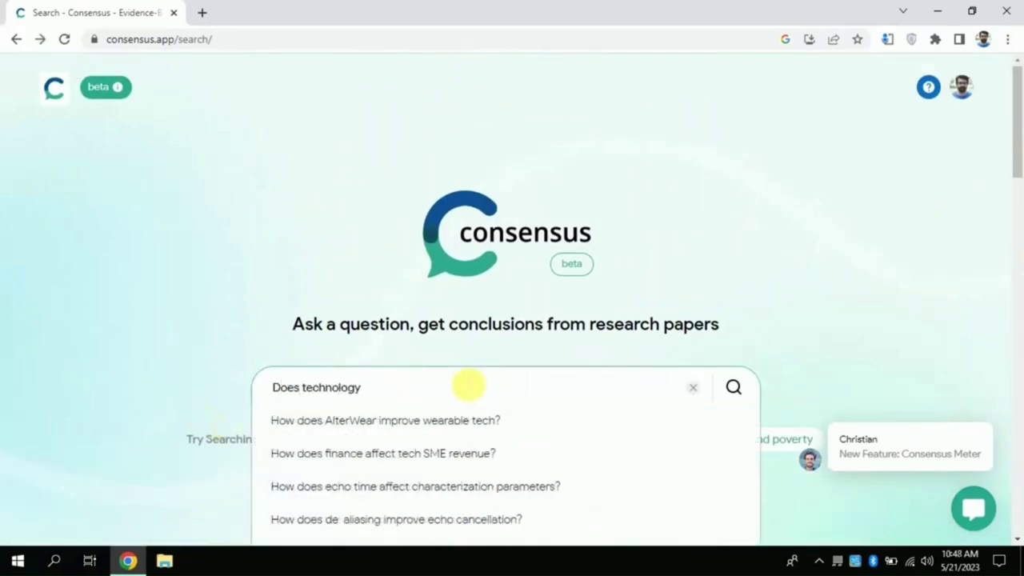
pyautogui.write(' integreation')
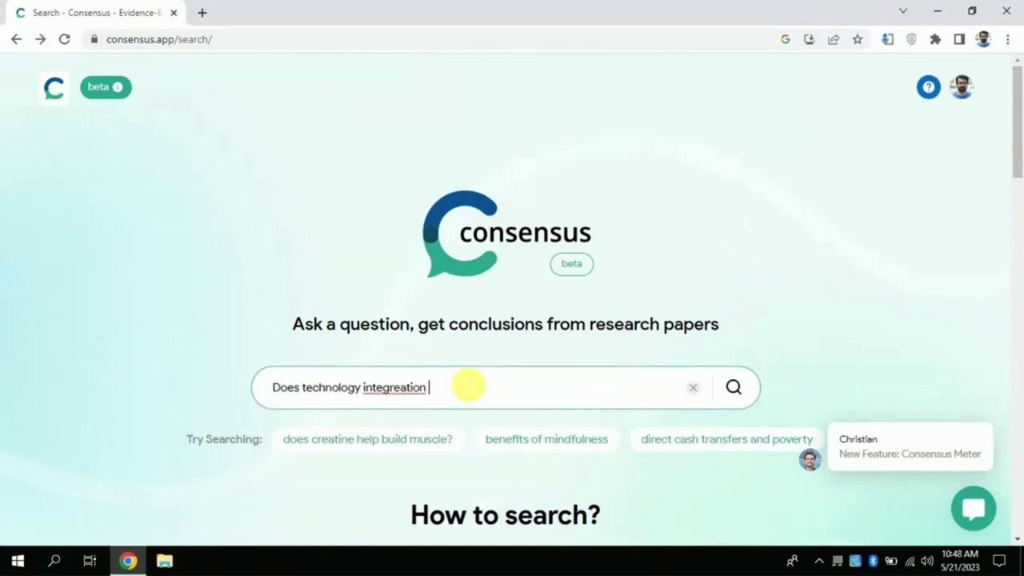
pyautogui.rightClick(392, 388)
pyautogui.click(436, 187)
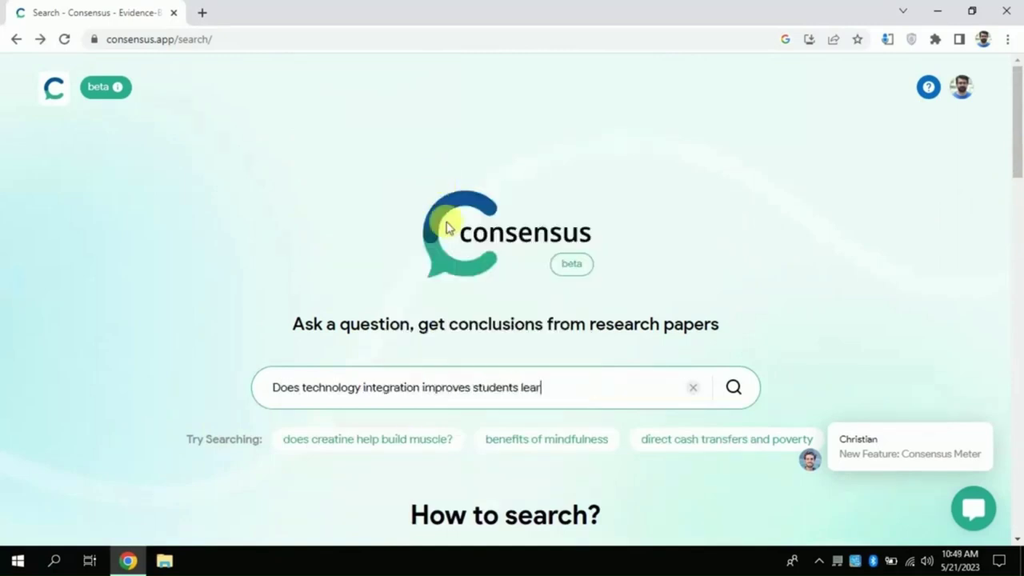
pyautogui.write('?')
pyautogui.press('Return')
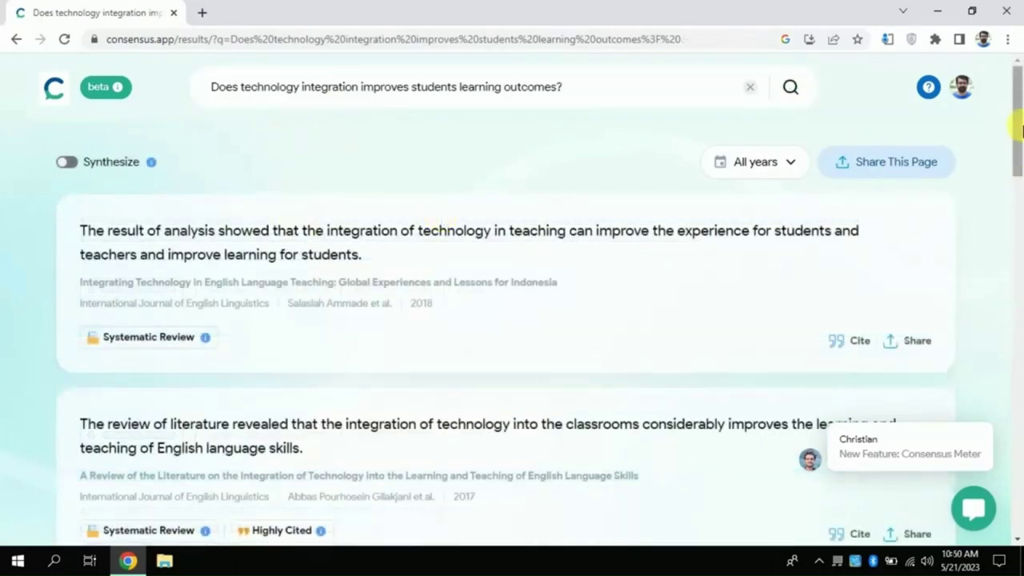
# - Look through the findings and open the 2017 literature review on integrating technology into learning and teaching English language skills
pyautogui.moveTo(1018, 112)
pyautogui.mouseDown()
pyautogui.moveTo(1016, 294)
pyautogui.moveTo(1018, 96)
pyautogui.mouseUp()
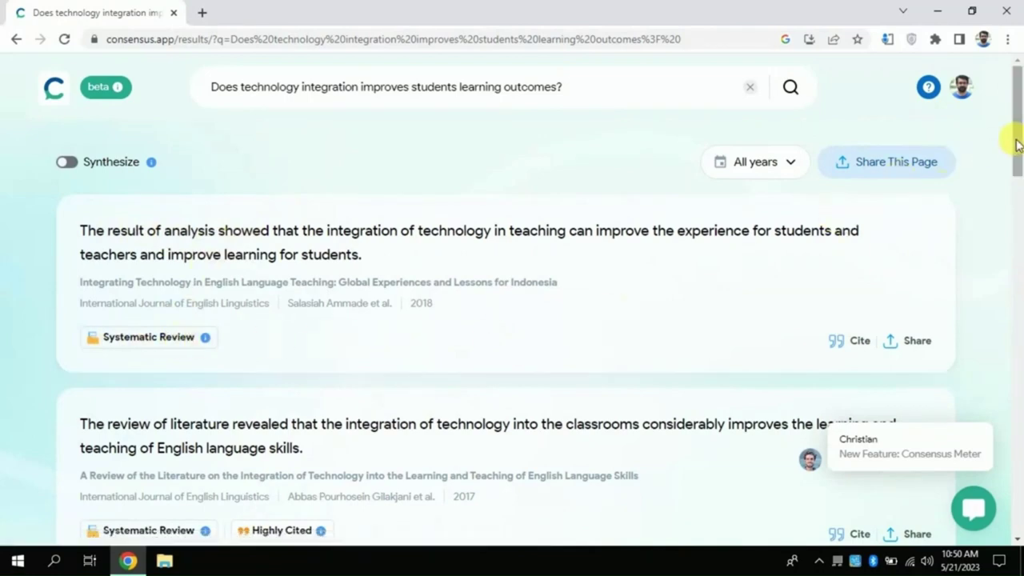
pyautogui.moveTo(1017, 142); pyautogui.dragTo(1020, 199)
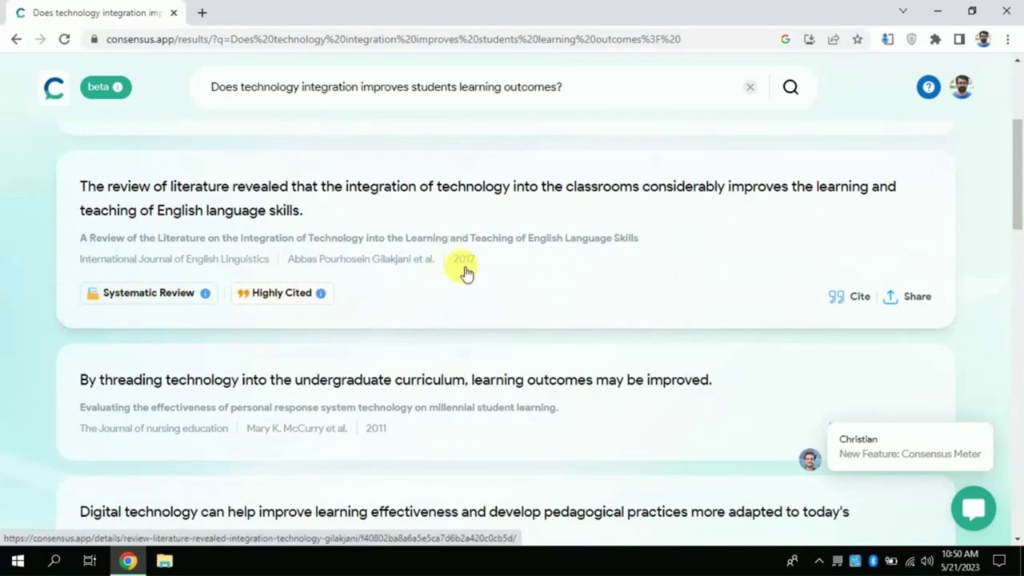
pyautogui.click(336, 198)
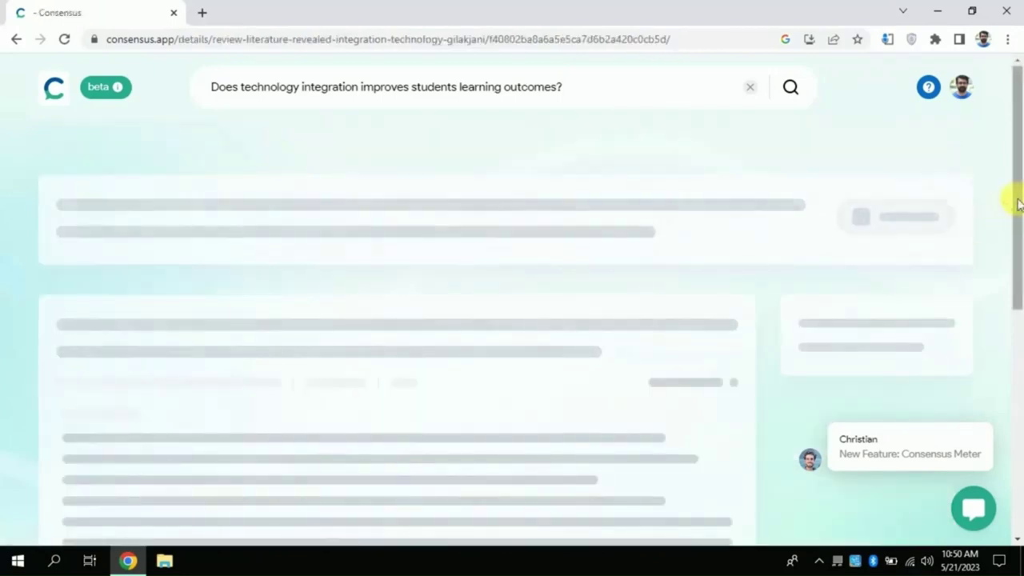
# - Read the paper's key finding on how technology integration in classrooms affects English language skills
pyautogui.scroll(-1, 1020, 167)
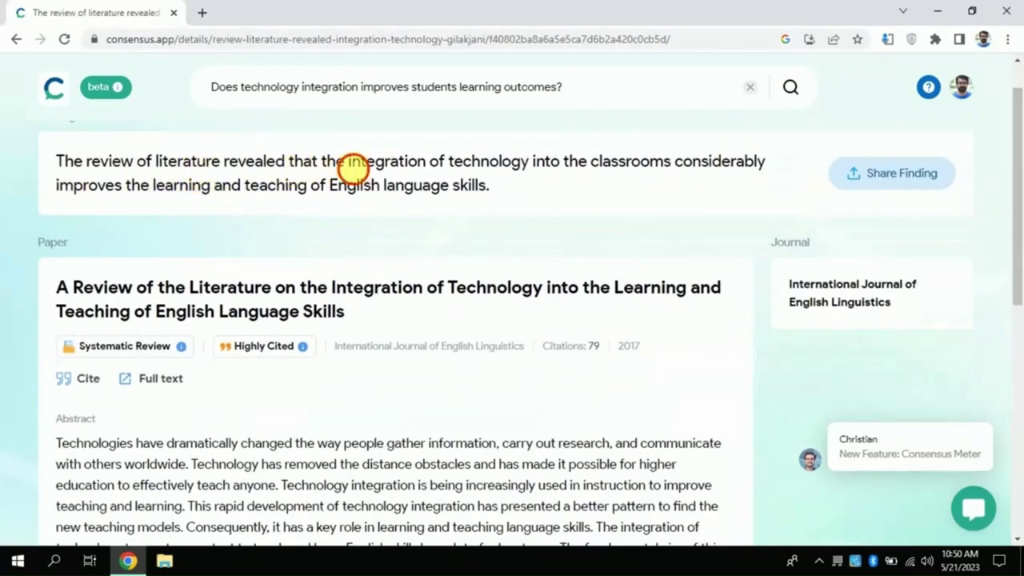
pyautogui.moveTo(353, 168); pyautogui.dragTo(766, 165)
pyautogui.click(584, 170)
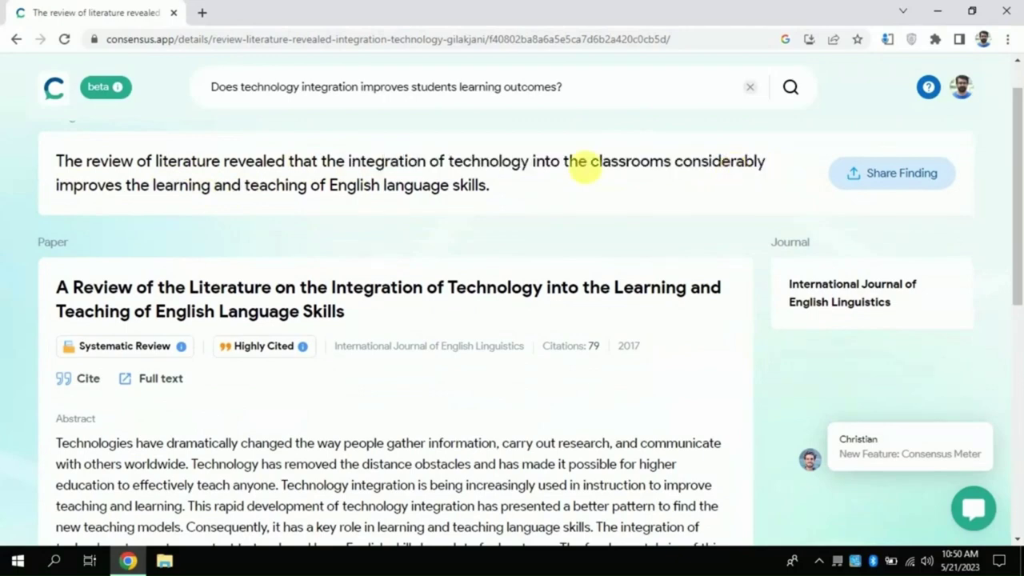
pyautogui.moveTo(54, 188); pyautogui.dragTo(480, 190)
pyautogui.click(498, 190)
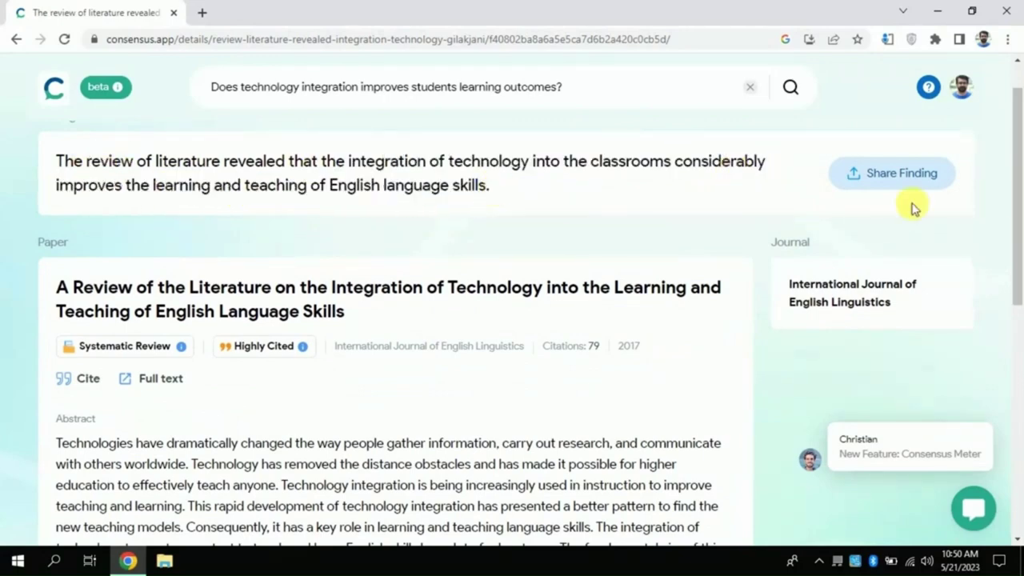
# - Read the abstract of the paper on integrating technology into English language learning and teaching
pyautogui.moveTo(1017, 192); pyautogui.dragTo(1017, 274)
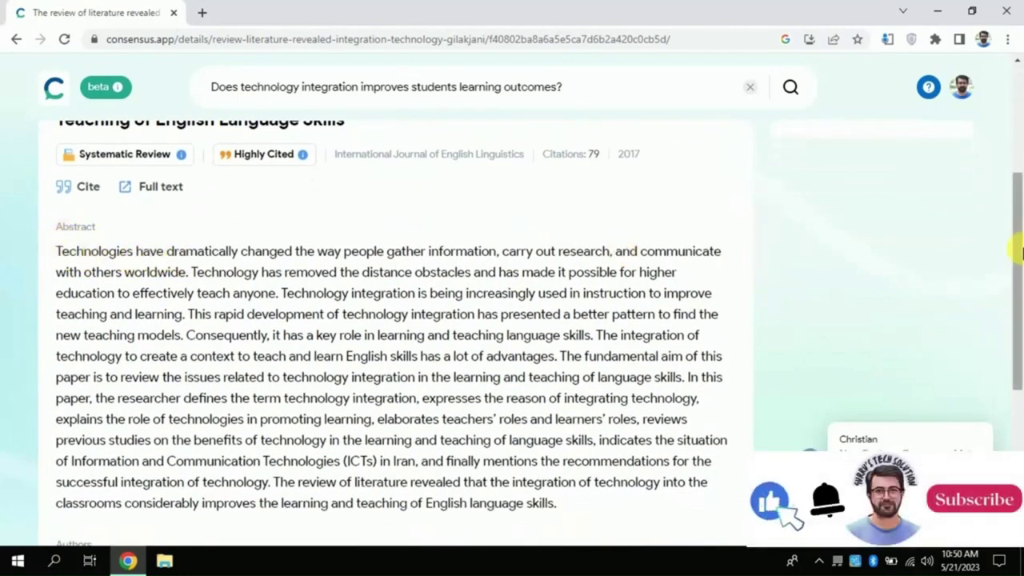
pyautogui.moveTo(1020, 253); pyautogui.dragTo(1016, 178)
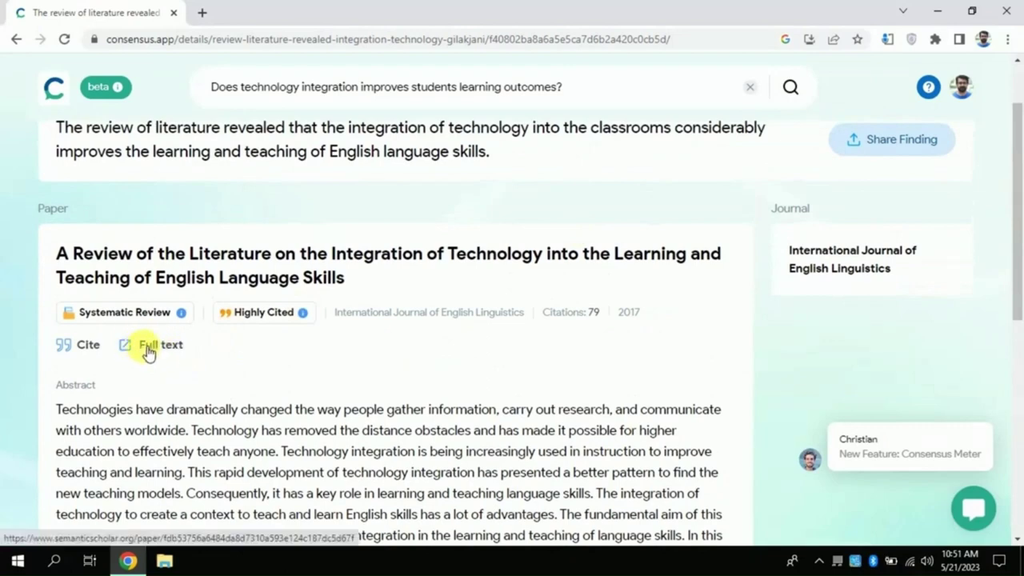
# - Return to the search results and turn on Synthesize for the technology integration question
pyautogui.click(15, 39)
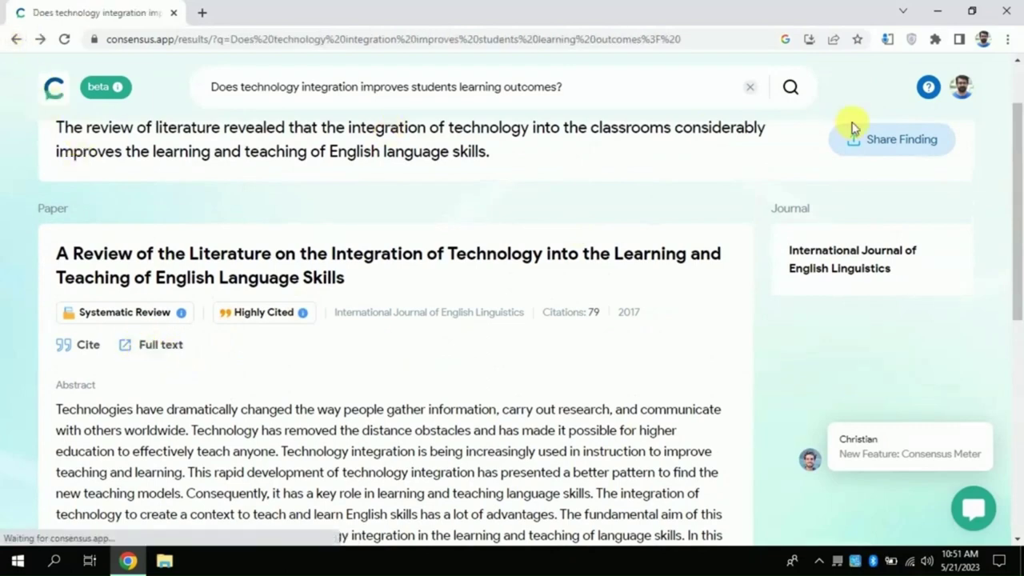
pyautogui.moveTo(1021, 150)
pyautogui.mouseDown()
pyautogui.moveTo(1020, 315)
pyautogui.moveTo(1021, 140)
pyautogui.mouseUp()
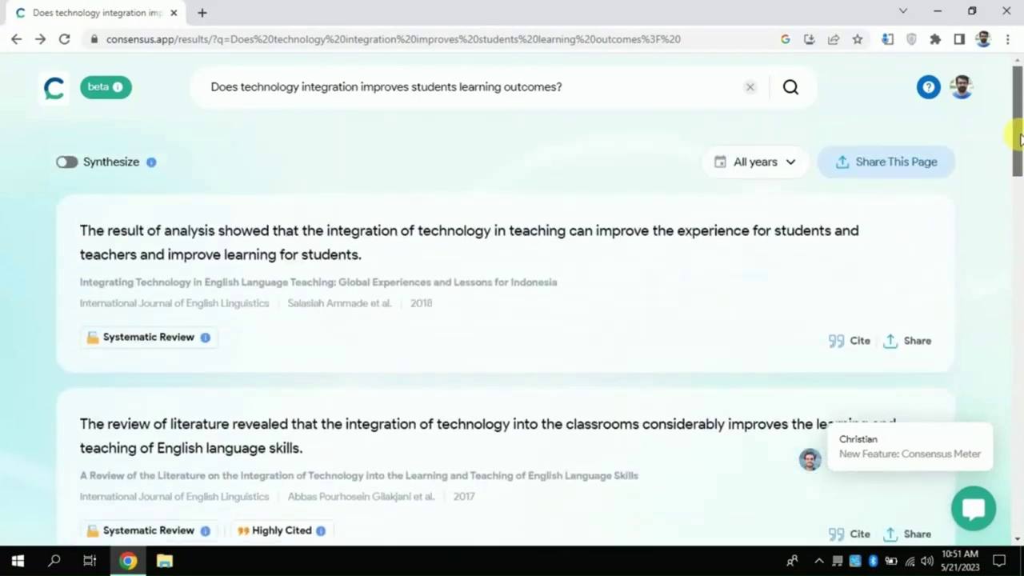
pyautogui.click(70, 163)
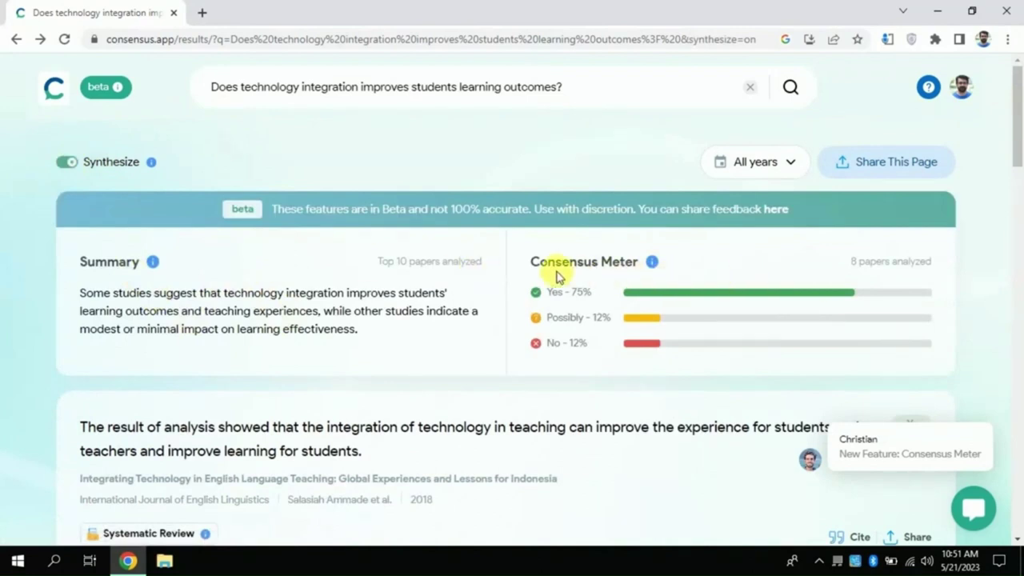
# - Examine the Consensus Meter and its shares of Yes, Possibly and No answers
pyautogui.moveTo(604, 272); pyautogui.dragTo(649, 267)
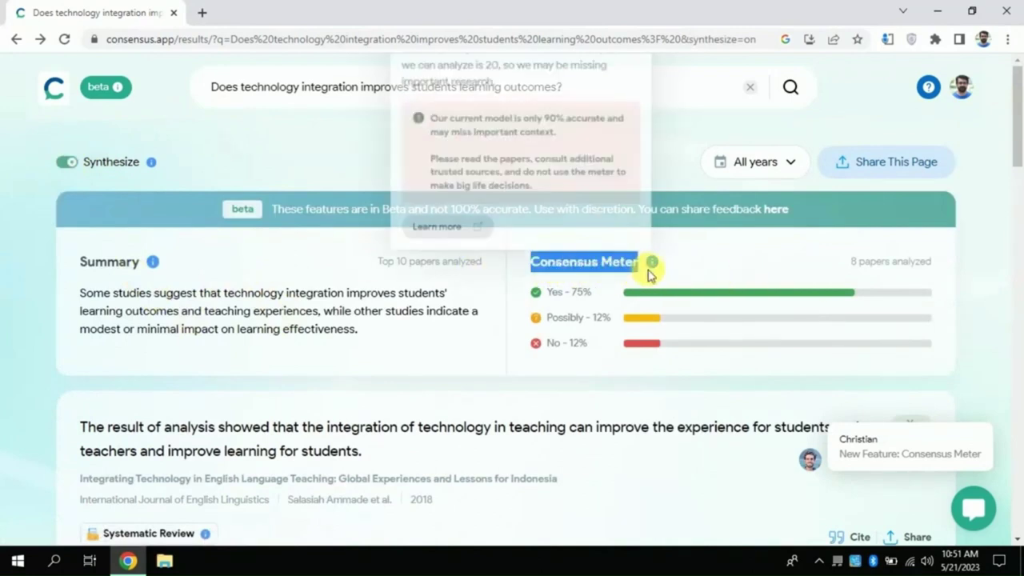
pyautogui.click(694, 255)
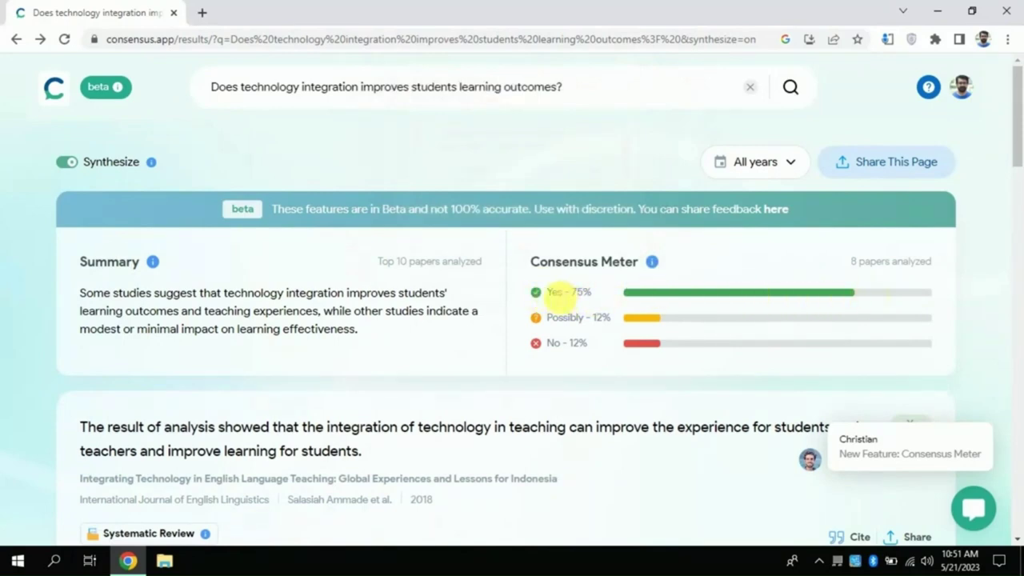
pyautogui.moveTo(547, 296); pyautogui.dragTo(571, 293)
pyautogui.click(577, 318)
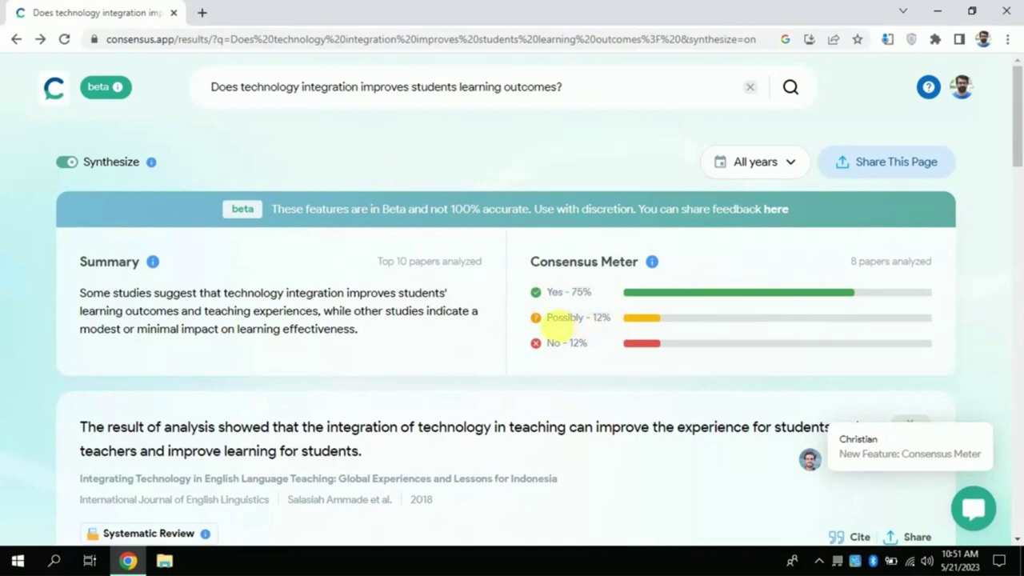
pyautogui.moveTo(605, 343); pyautogui.dragTo(560, 351)
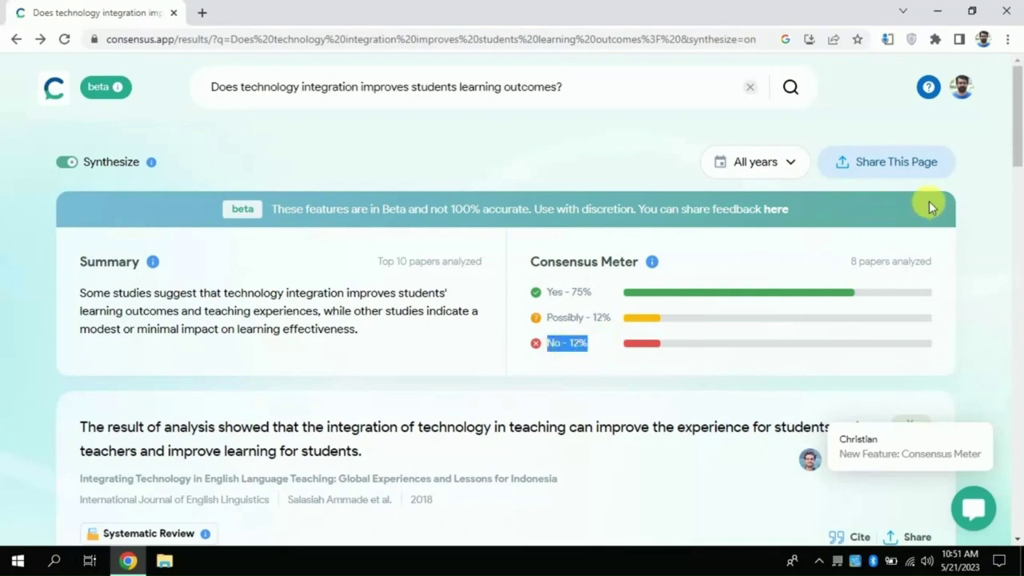
pyautogui.scroll(-4, 1017, 229)
pyautogui.scroll(4, 1017, 208)
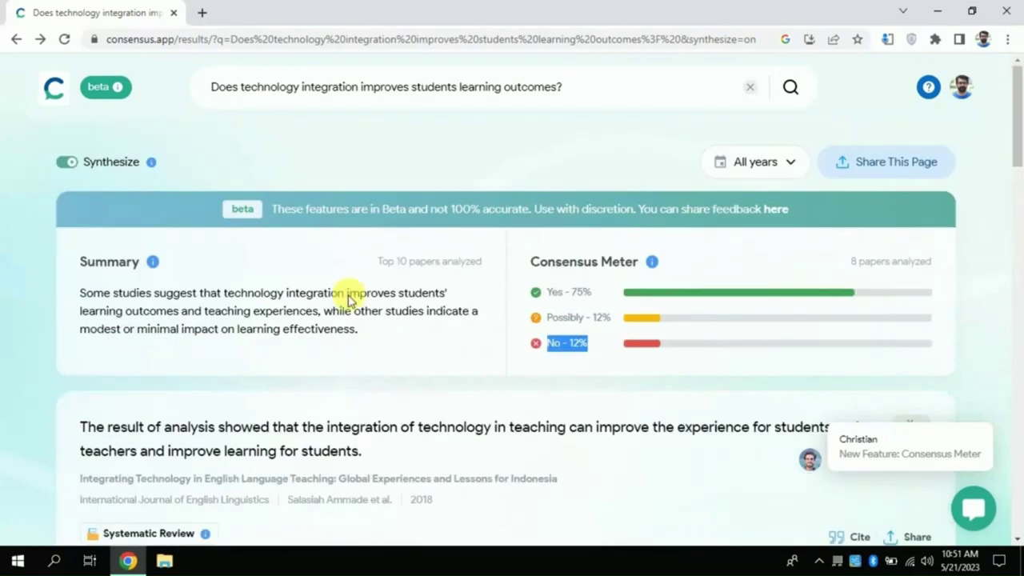
# - Read the synthesized summary of the top analyzed papers on technology integration
pyautogui.click(323, 311)
pyautogui.moveTo(364, 340); pyautogui.dragTo(80, 293)
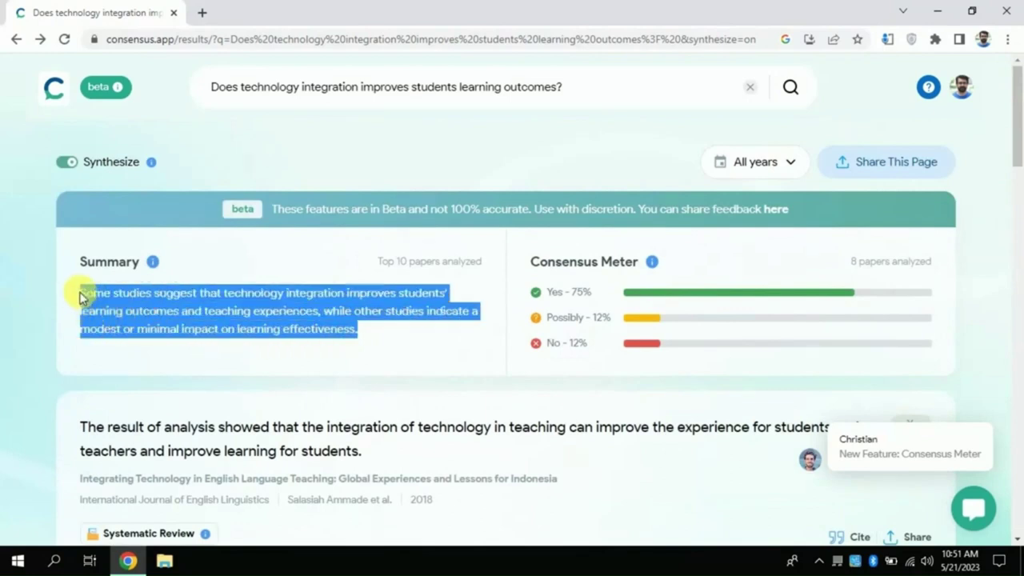
pyautogui.click(88, 294)
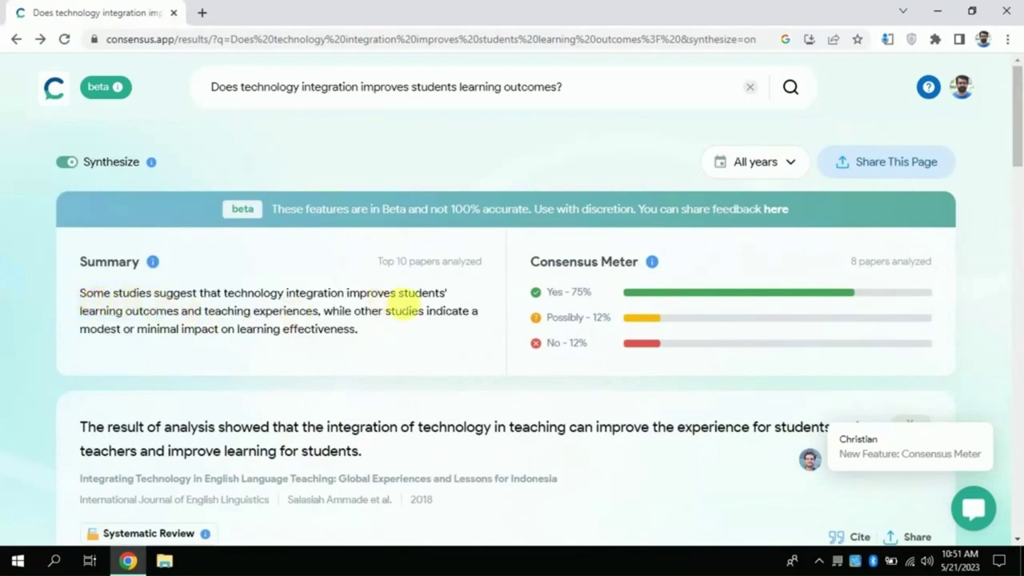
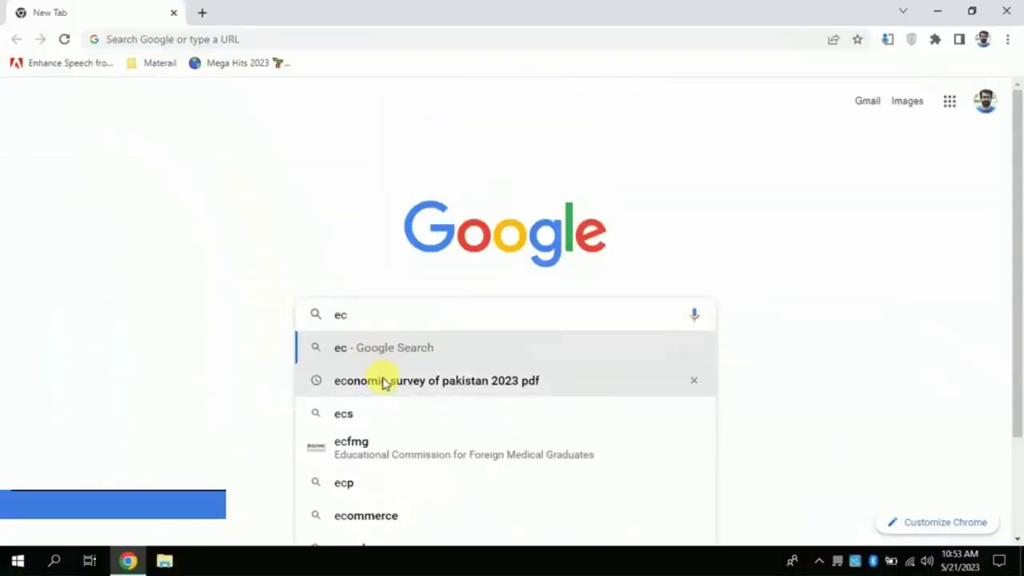
# - Open the Elicit site through a Google search for "elicit.org research" and log in with the Google account
pyautogui.press('BackSpace')
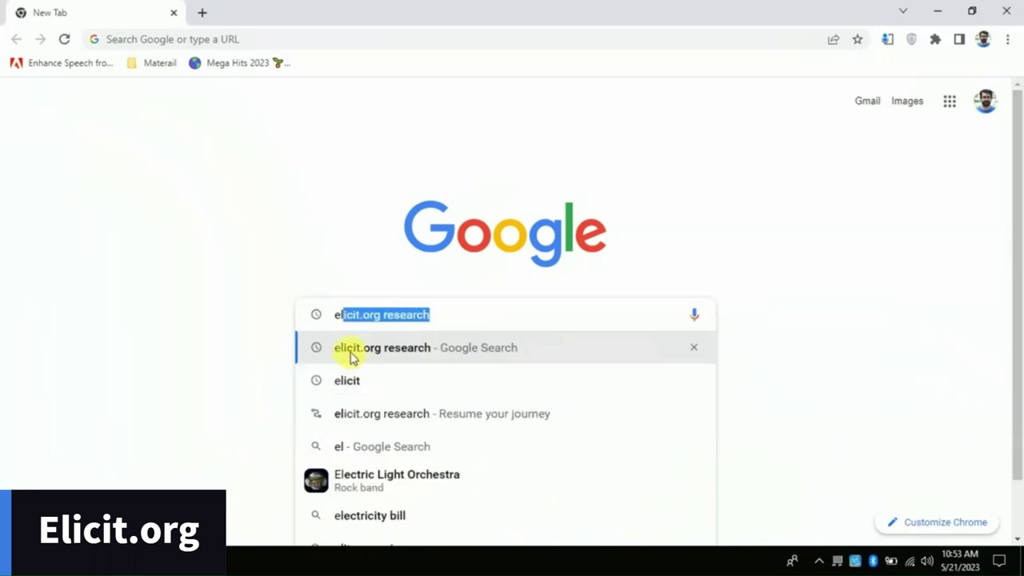
pyautogui.click(368, 352)
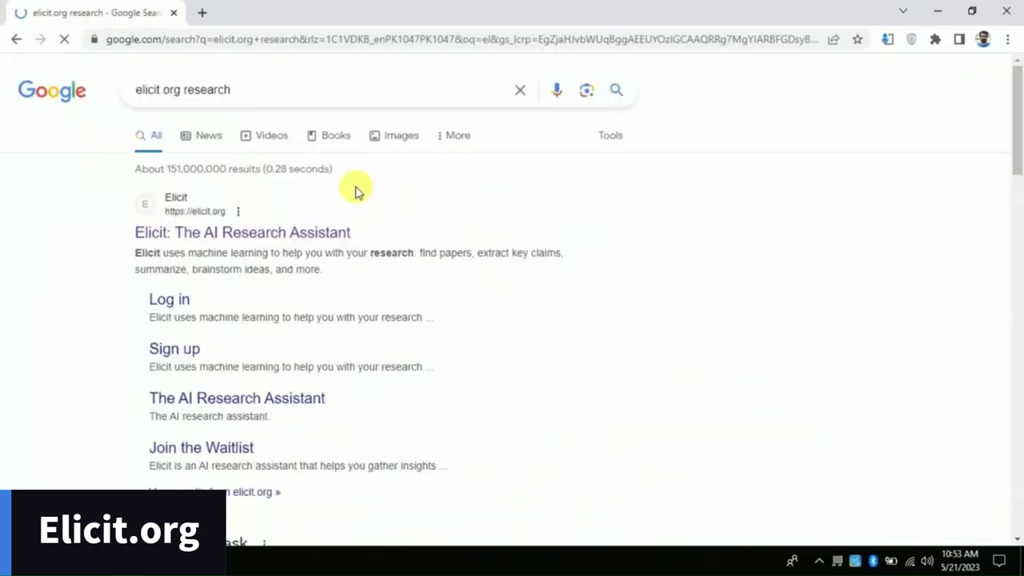
pyautogui.click(230, 234)
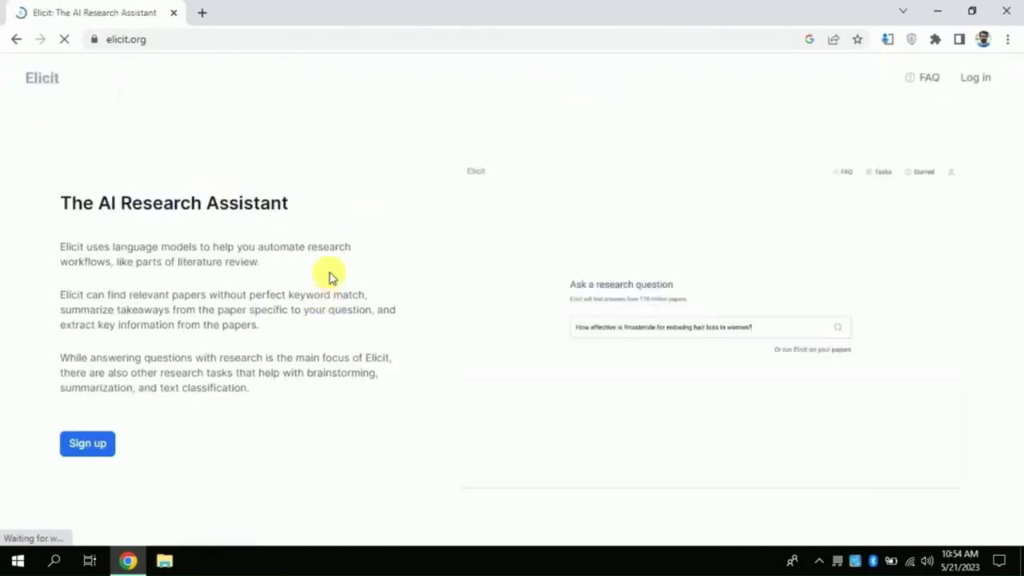
pyautogui.click(975, 80)
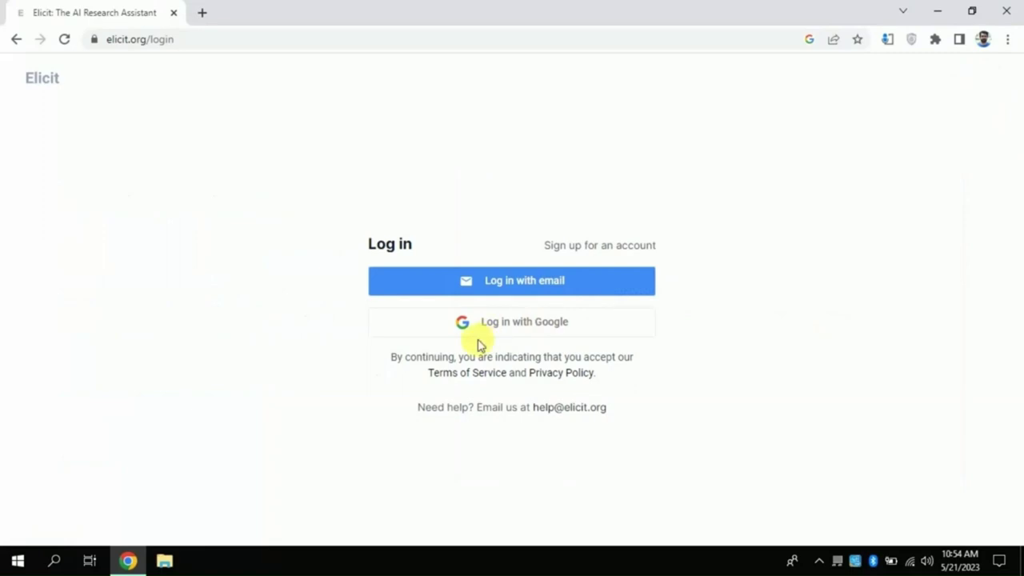
pyautogui.click(497, 326)
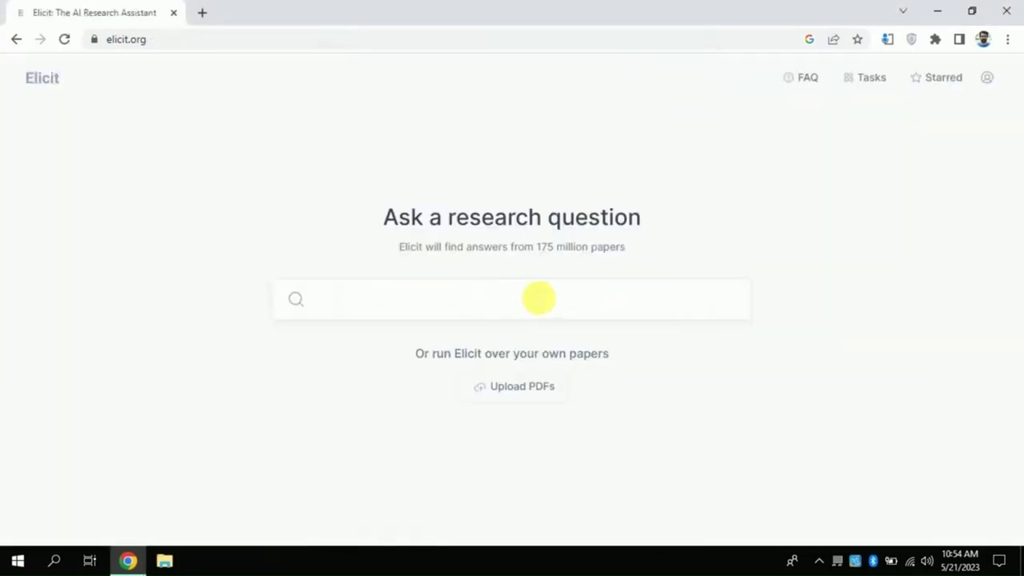
# - Ask Elicit the research question "Does technology integration improve students learning outcmes?"
pyautogui.moveTo(392, 219); pyautogui.dragTo(644, 219)
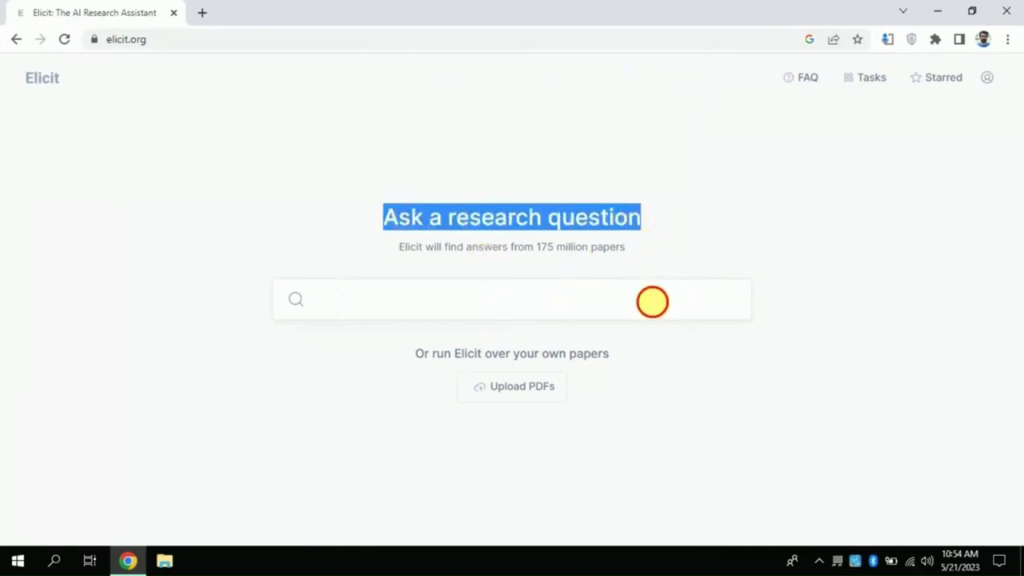
pyautogui.click(651, 301)
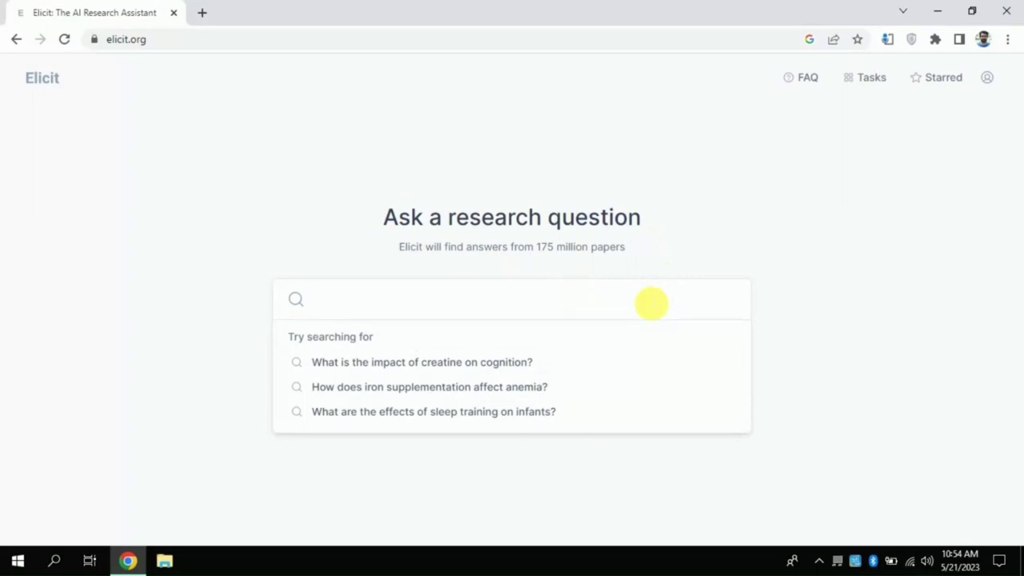
pyautogui.write('Does technology integration improve students learning outcmes?')
pyautogui.press('Return')
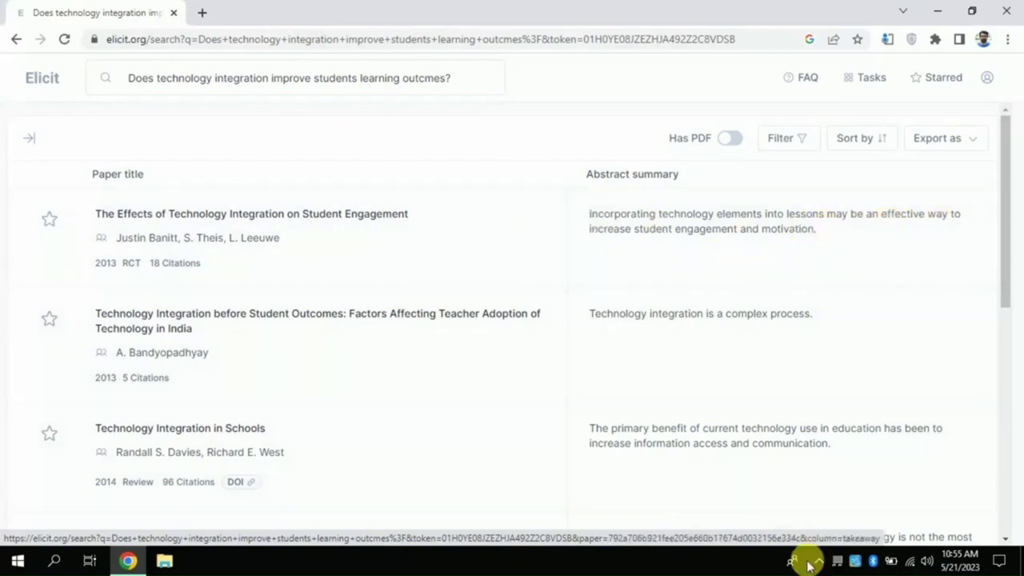
# - Look over the listed papers, then expand and read the summary of the top 4 papers
pyautogui.moveTo(1006, 275); pyautogui.dragTo(1001, 330)
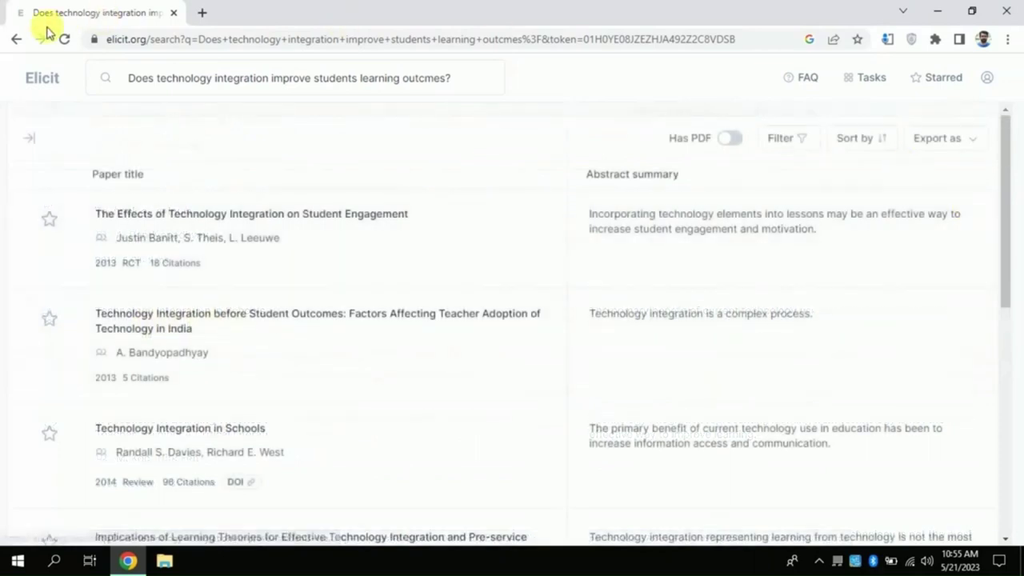
pyautogui.click(32, 142)
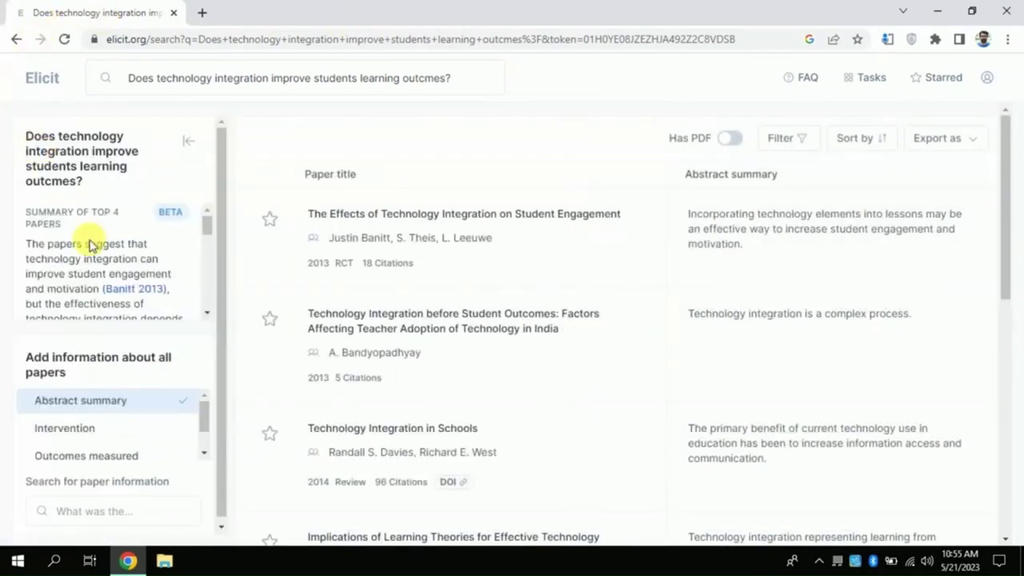
pyautogui.scroll(-1, 211, 232)
pyautogui.scroll(1, 210, 230)
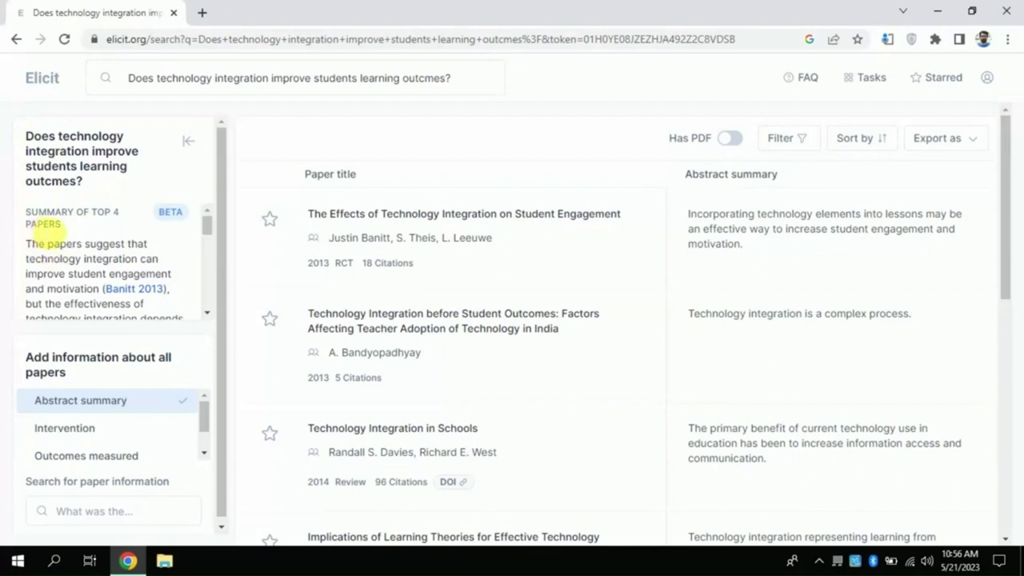
pyautogui.moveTo(36, 221); pyautogui.dragTo(24, 210)
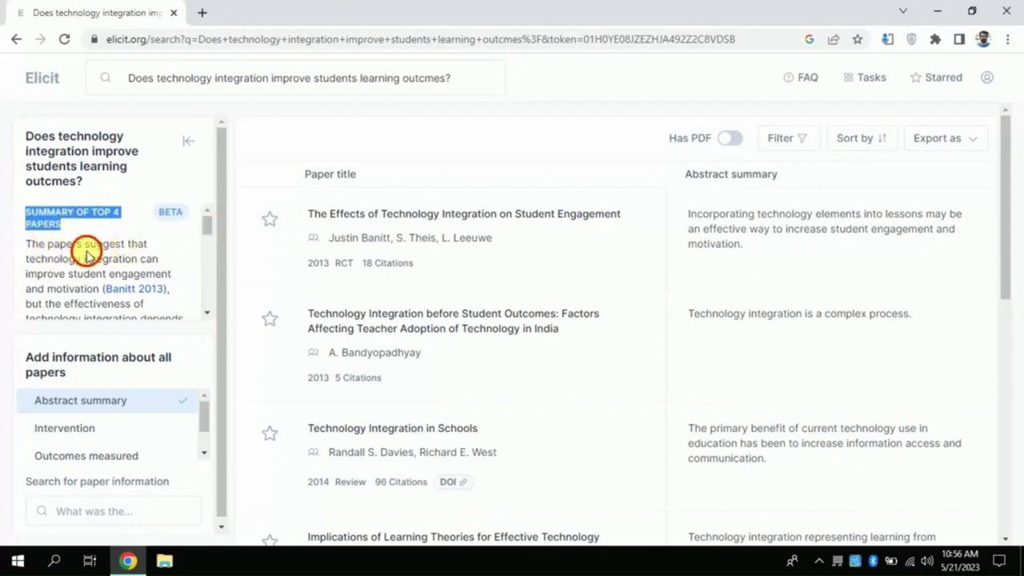
pyautogui.click(50, 255)
pyautogui.moveTo(28, 245); pyautogui.dragTo(206, 288)
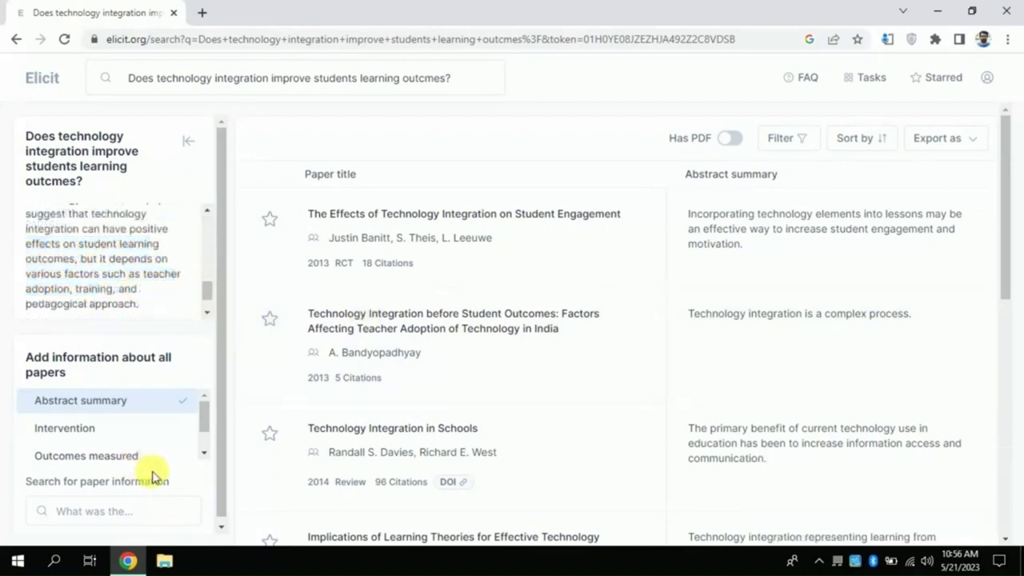
# - Add the Number of participants information for all papers and look through its values down the list
pyautogui.click(102, 357)
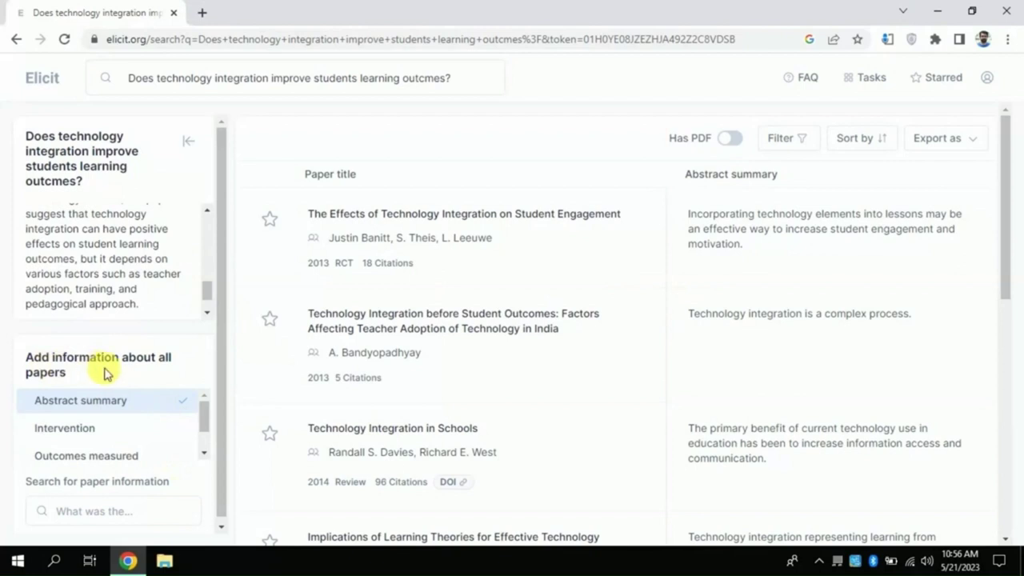
pyautogui.moveTo(211, 425); pyautogui.dragTo(209, 455)
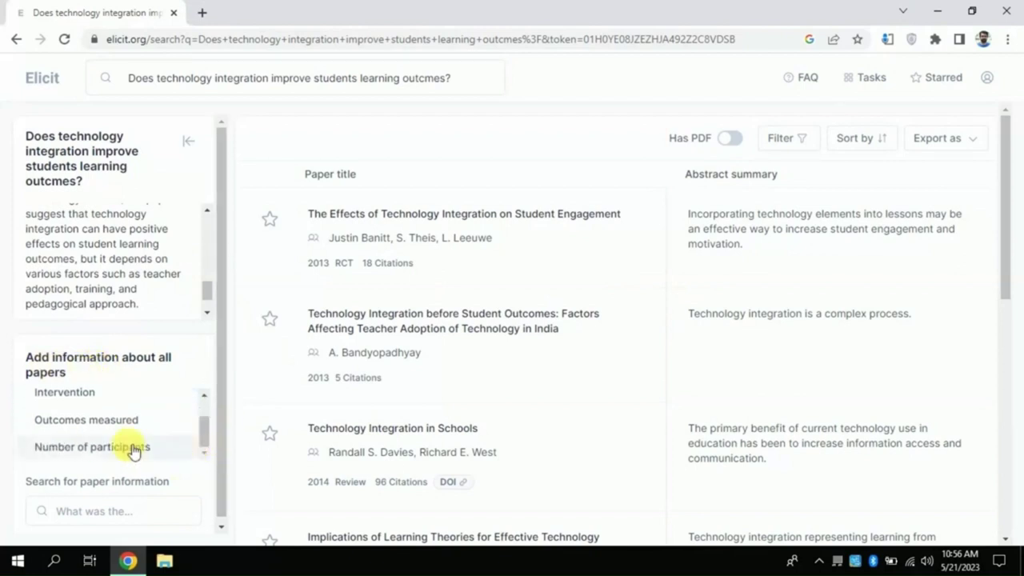
pyautogui.click(81, 448)
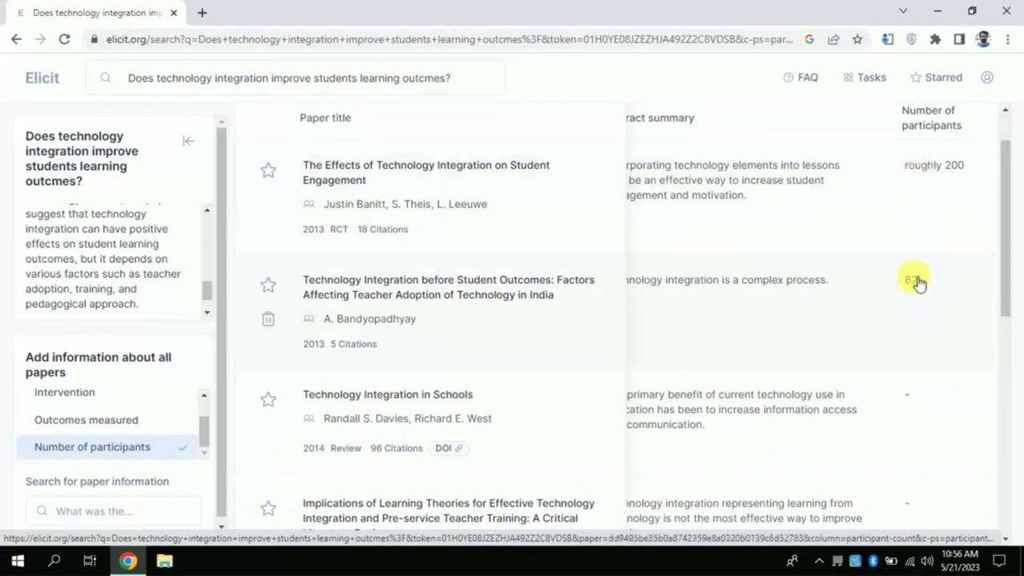
pyautogui.moveTo(1005, 279); pyautogui.dragTo(1011, 470)
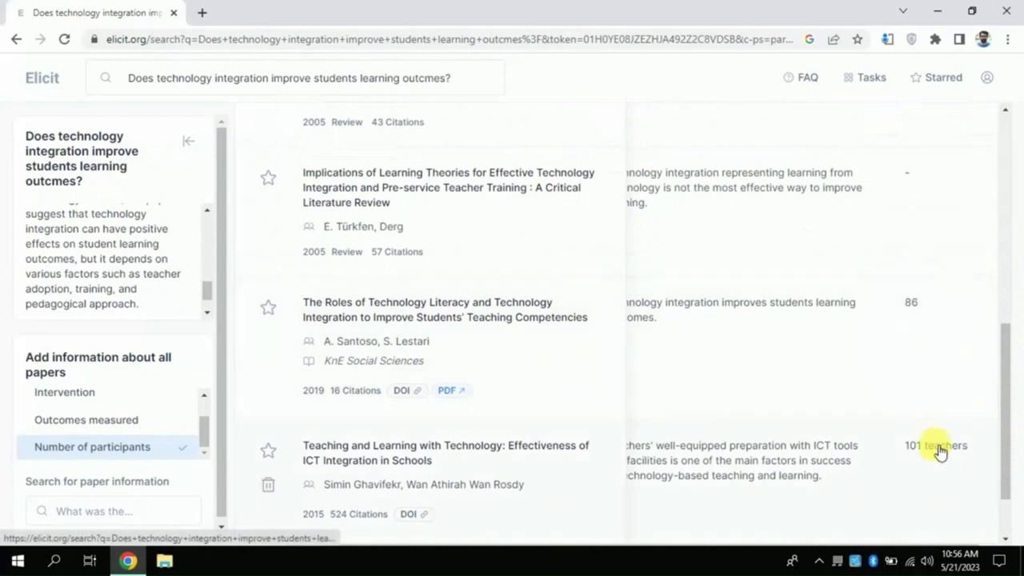
pyautogui.scroll(-1, 999, 467)
pyautogui.scroll(1, 956, 399)
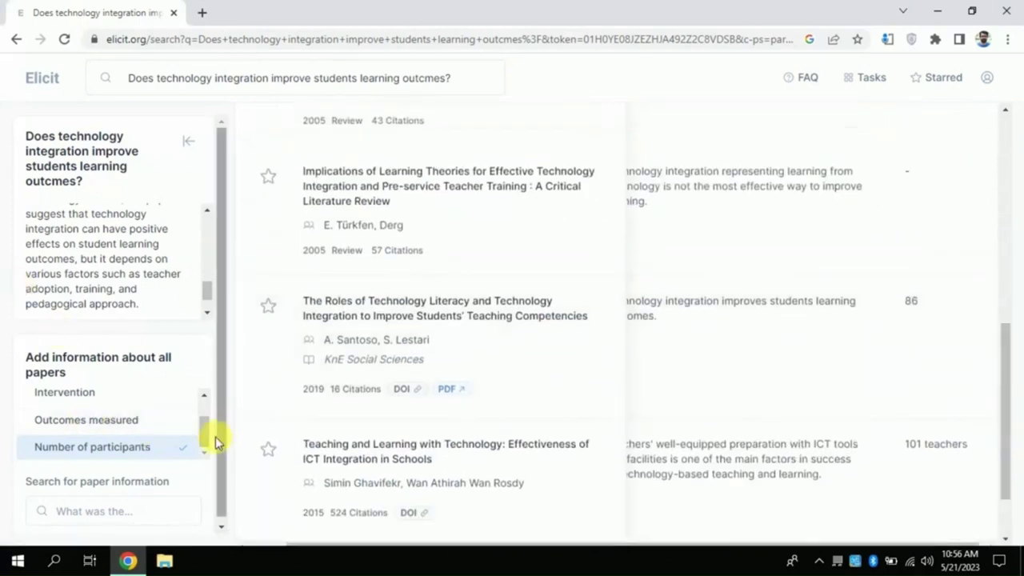
# - Add the Intervention information for all papers, look through its values and remove it again
pyautogui.moveTo(204, 440); pyautogui.dragTo(203, 423)
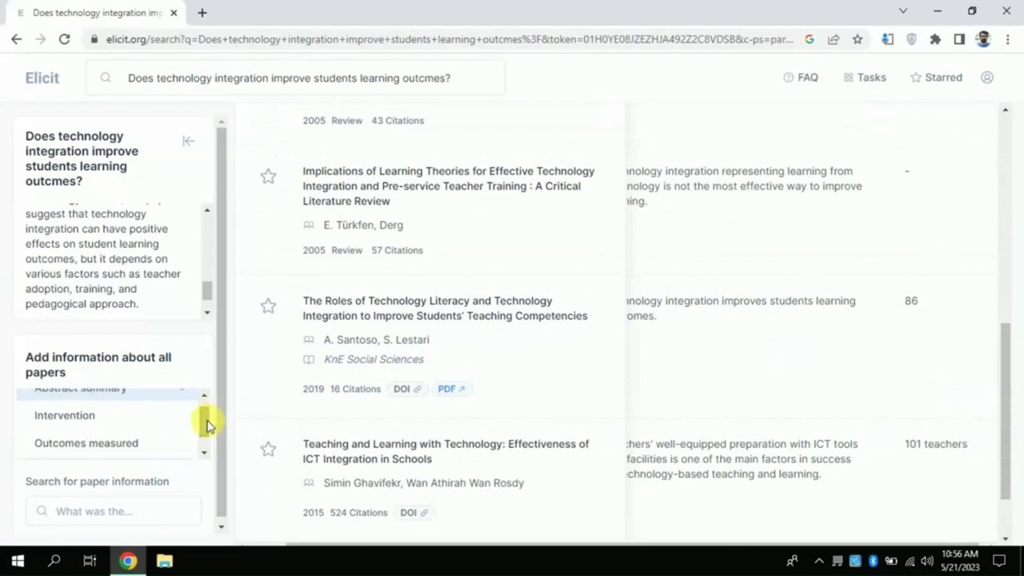
pyautogui.click(104, 426)
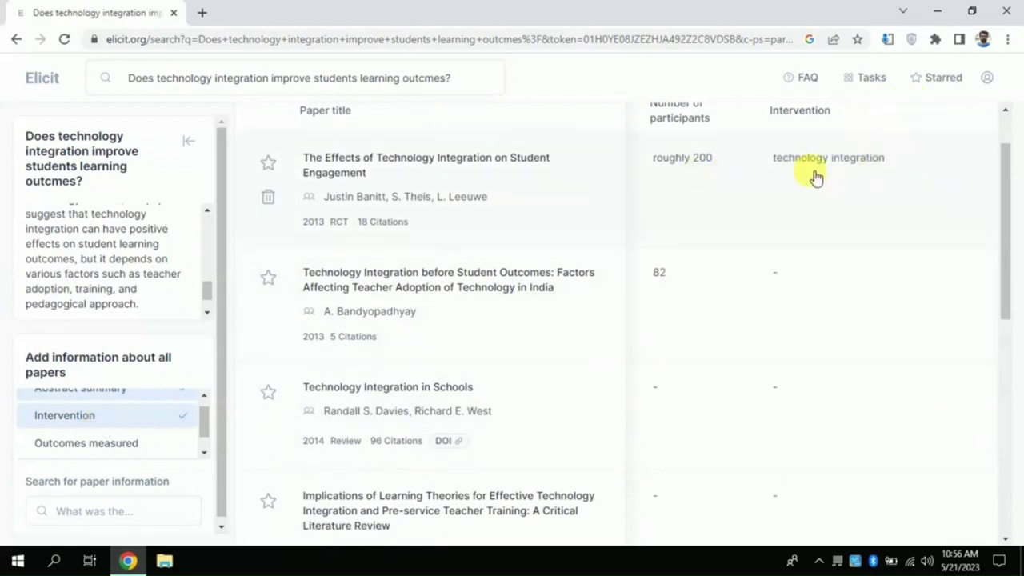
pyautogui.moveTo(1010, 173); pyautogui.dragTo(1013, 389)
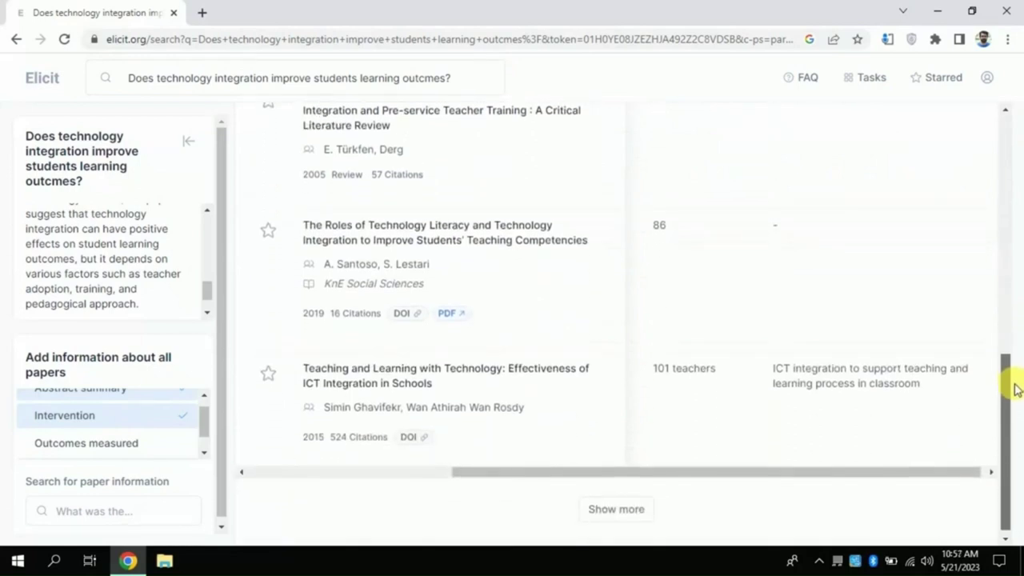
pyautogui.click(164, 419)
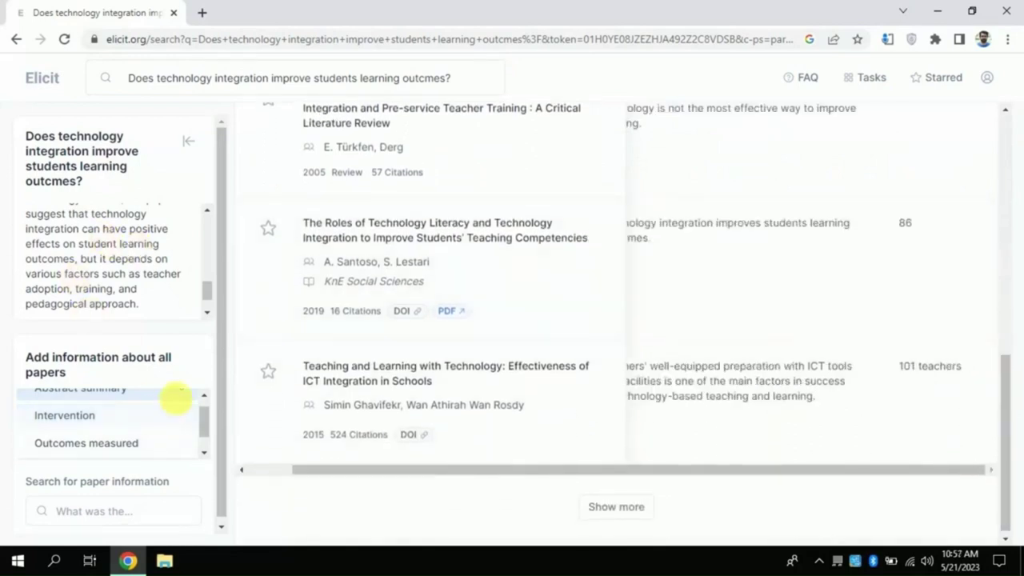
pyautogui.moveTo(203, 426); pyautogui.dragTo(197, 461)
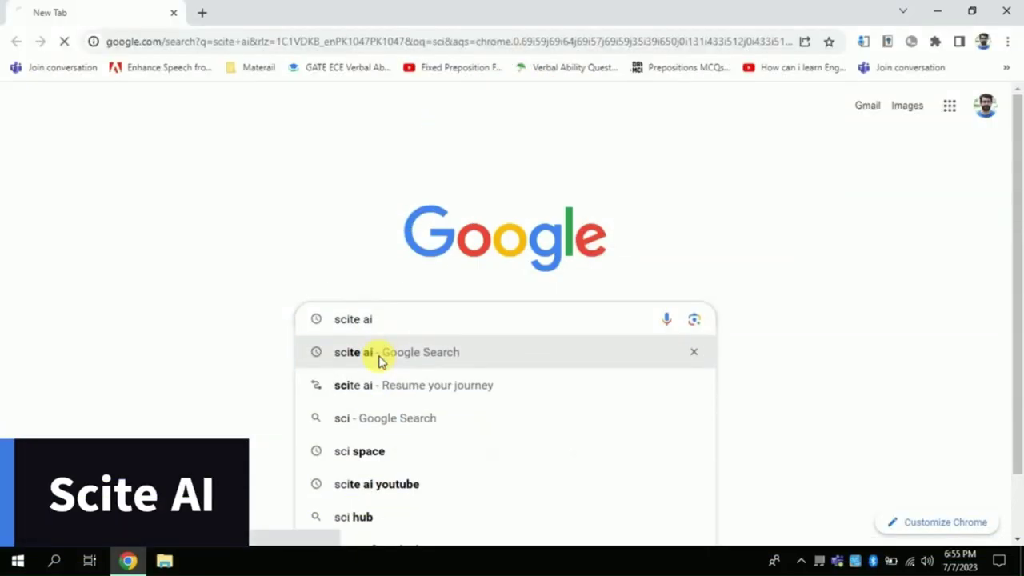
# - Search Google for "scite ai" and open the sponsored result "scite - ChatGPT For Science"
pyautogui.click(379, 359)
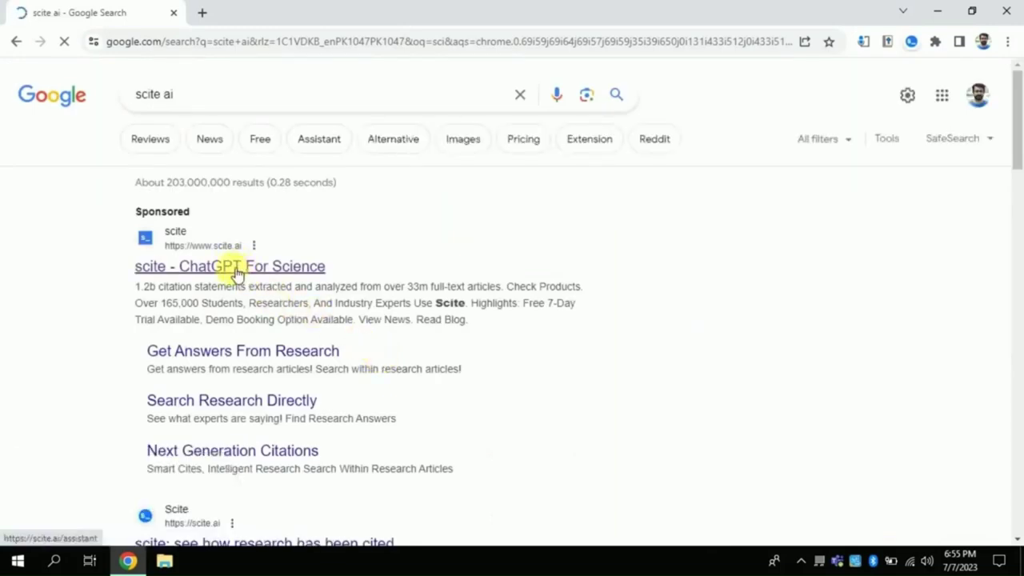
pyautogui.click(192, 268)
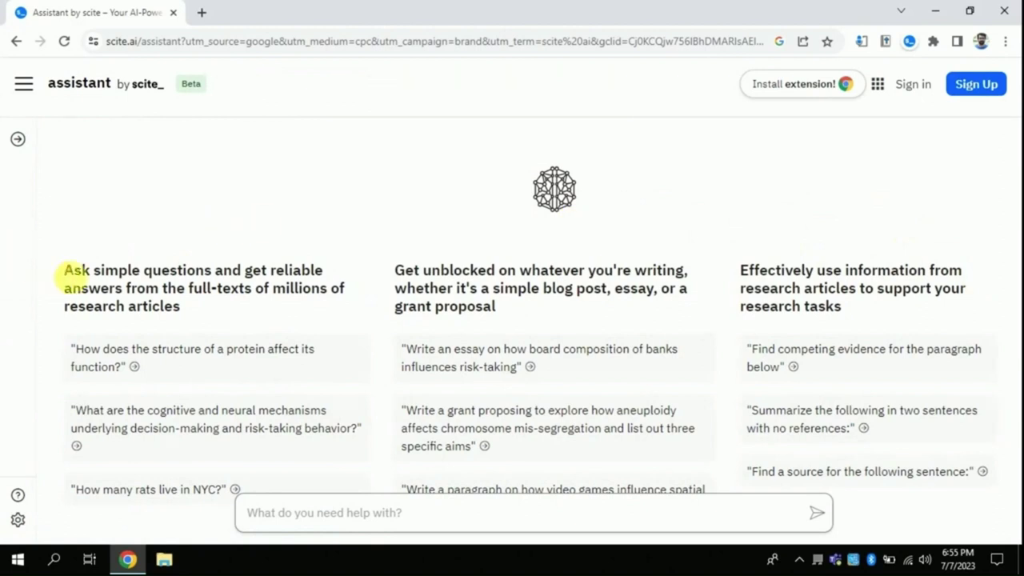
# - Look over the scite assistant's start page, including the chat history panel and the three suggested use cases with their example prompts
pyautogui.moveTo(71, 272); pyautogui.dragTo(100, 272)
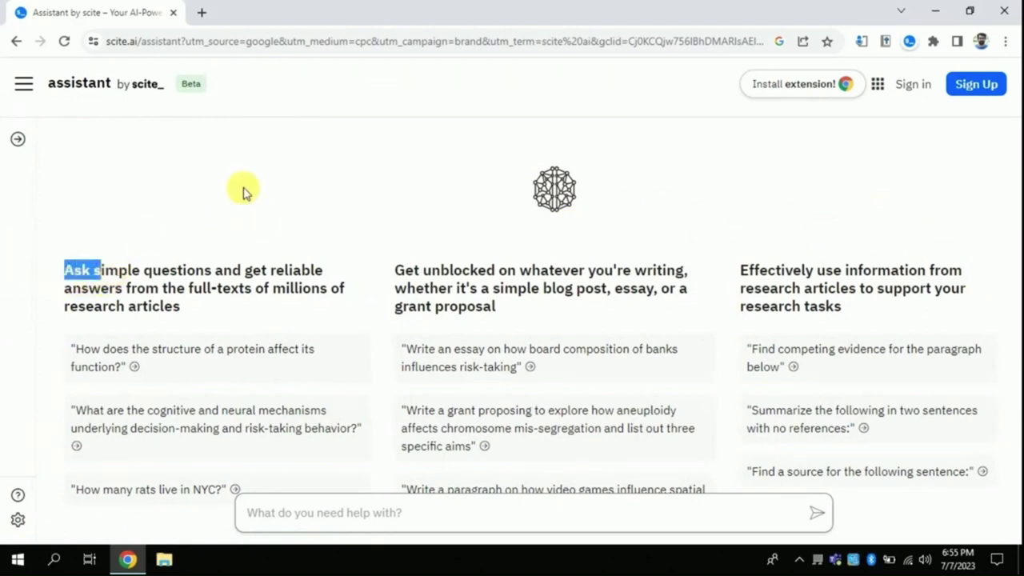
pyautogui.click(24, 84)
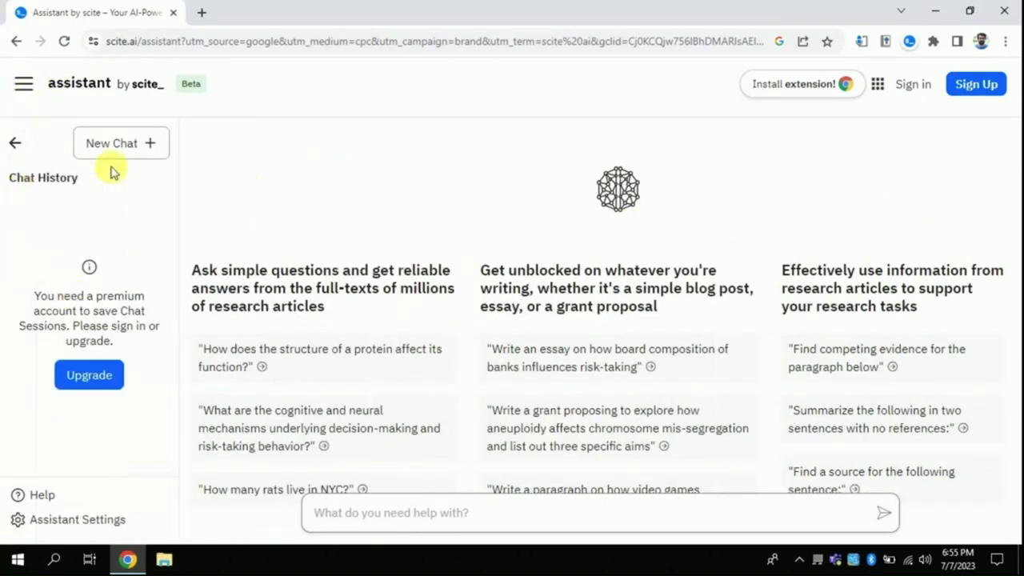
pyautogui.click(27, 88)
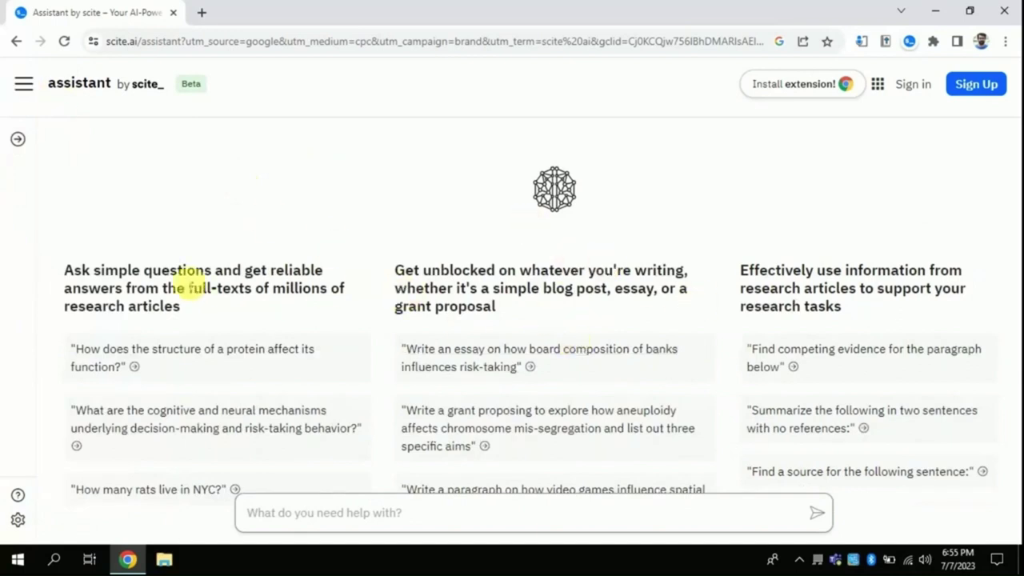
pyautogui.moveTo(66, 272); pyautogui.dragTo(179, 312)
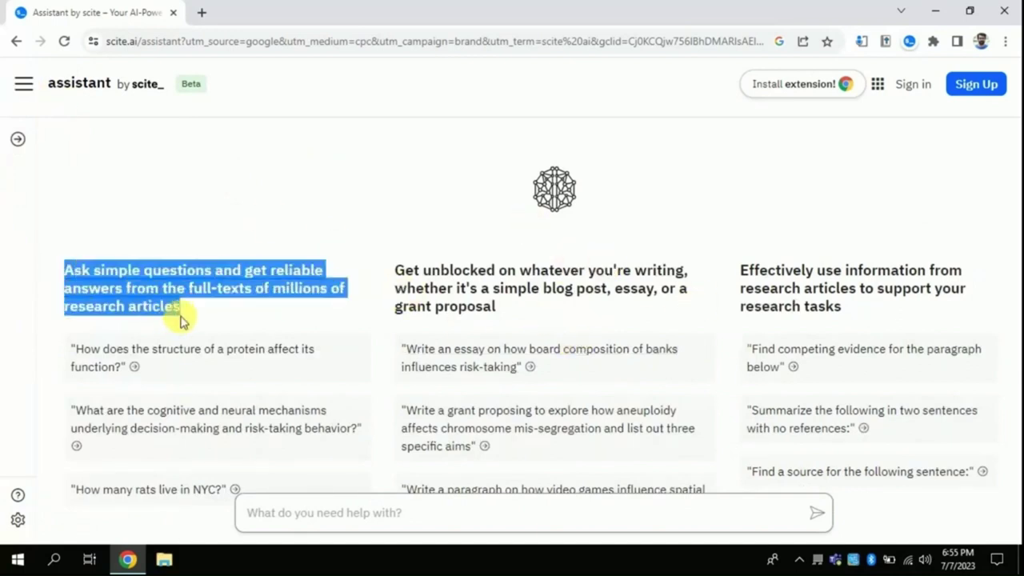
pyautogui.click(137, 293)
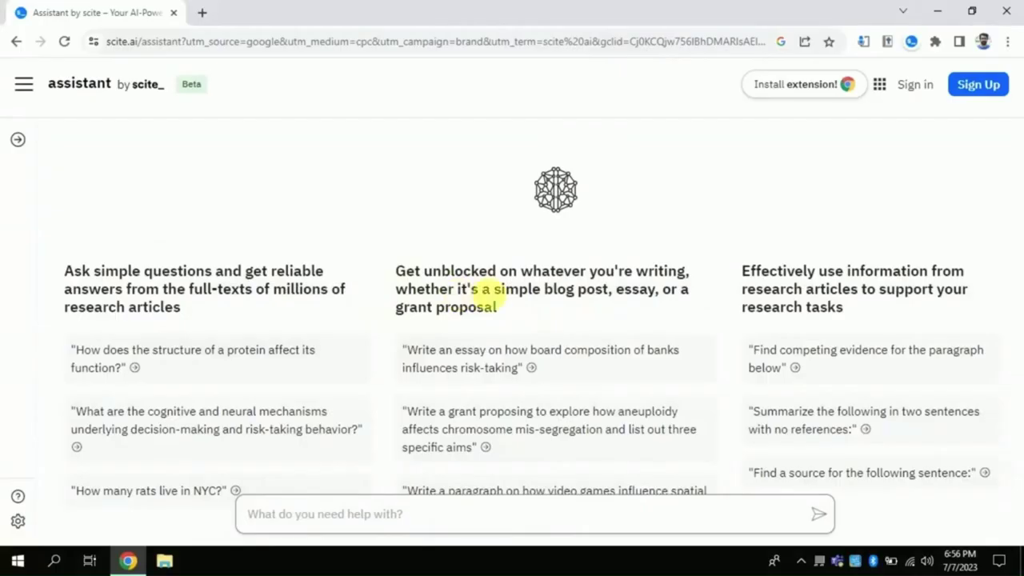
pyautogui.moveTo(490, 290); pyautogui.dragTo(544, 315)
pyautogui.click(624, 302)
pyautogui.click(684, 291)
pyautogui.click(537, 315)
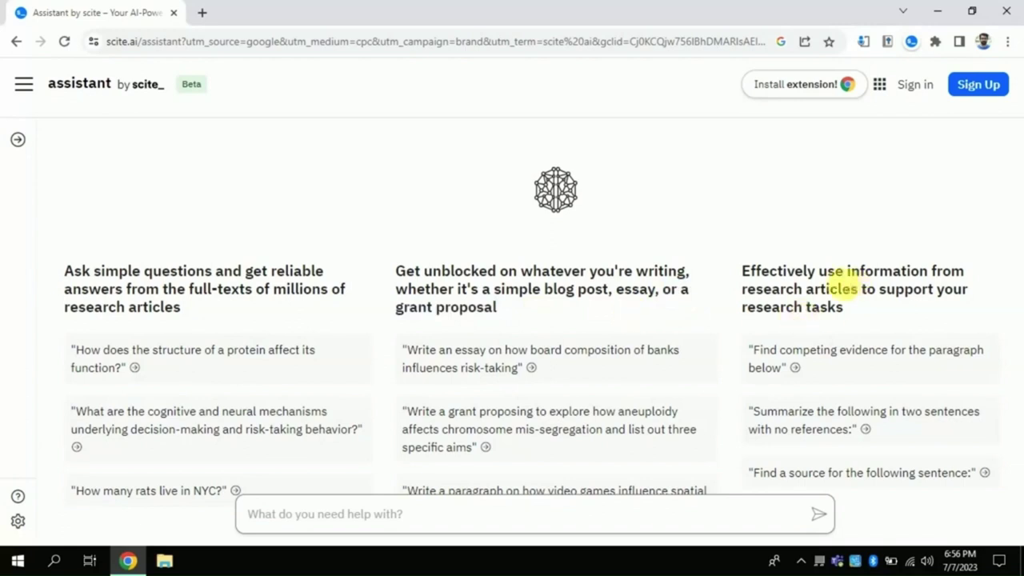
pyautogui.moveTo(813, 289); pyautogui.dragTo(836, 308)
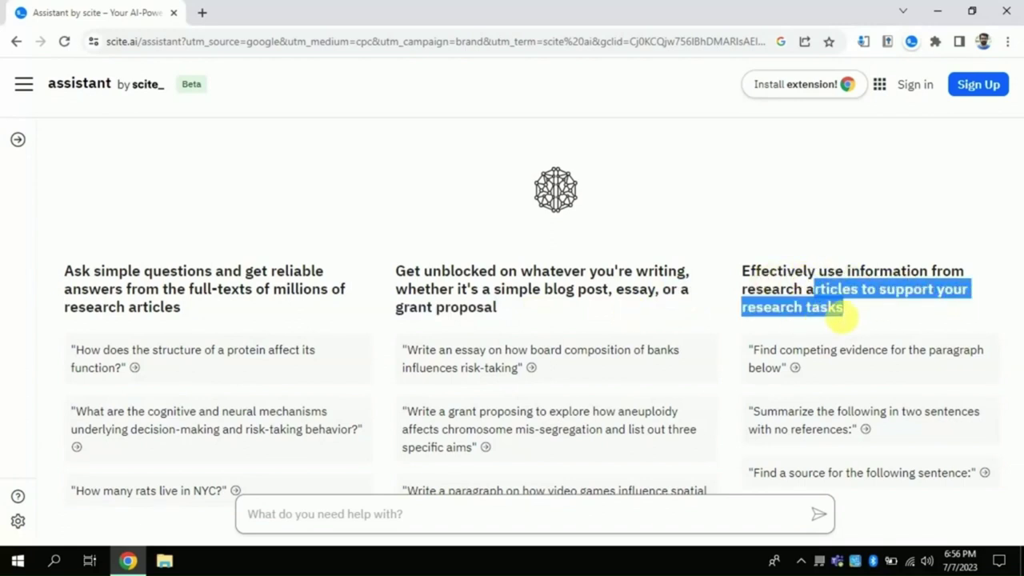
pyautogui.click(848, 307)
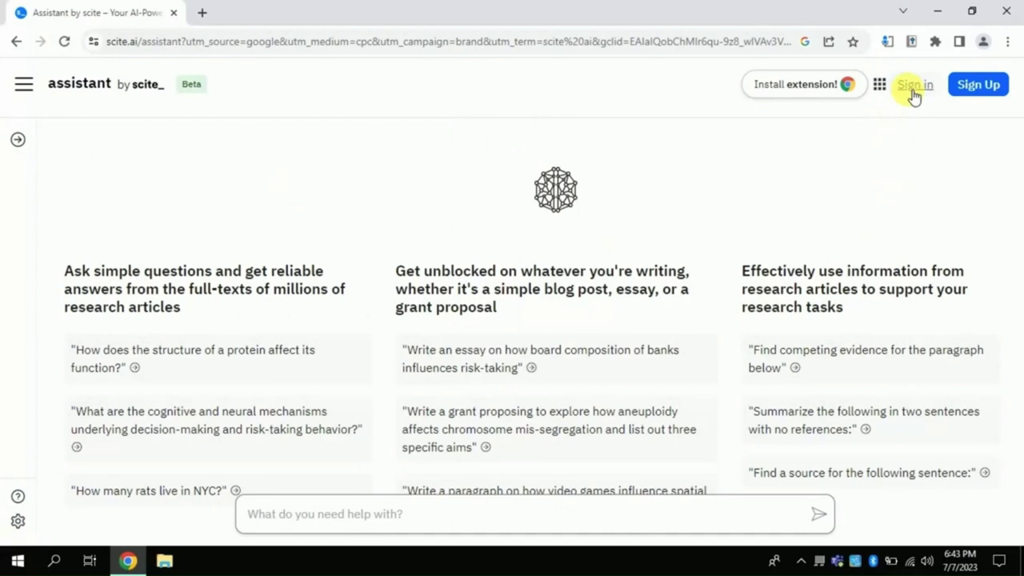
# - Sign in to scite with the Google account, entering the account password
pyautogui.click(911, 87)
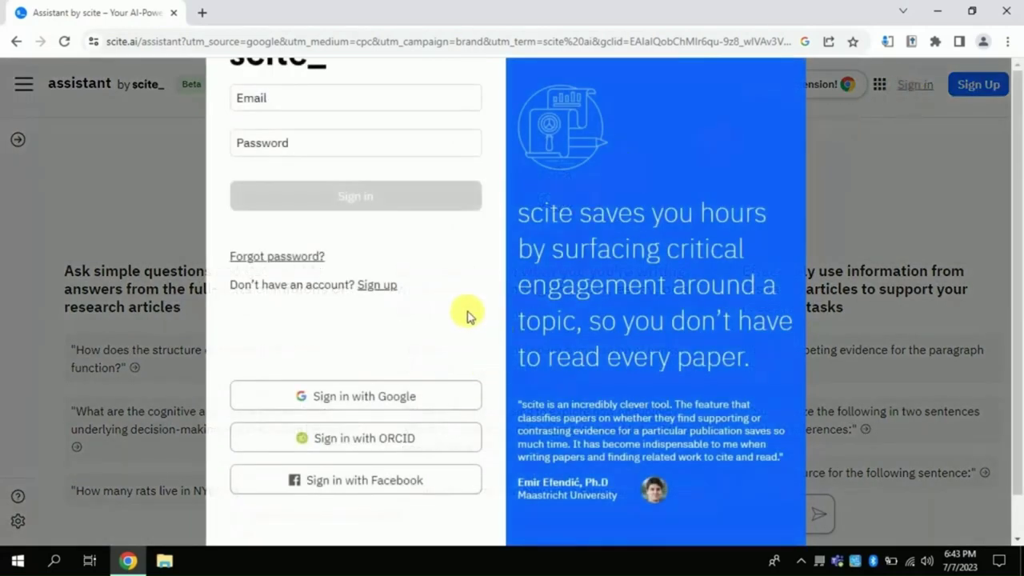
pyautogui.click(352, 396)
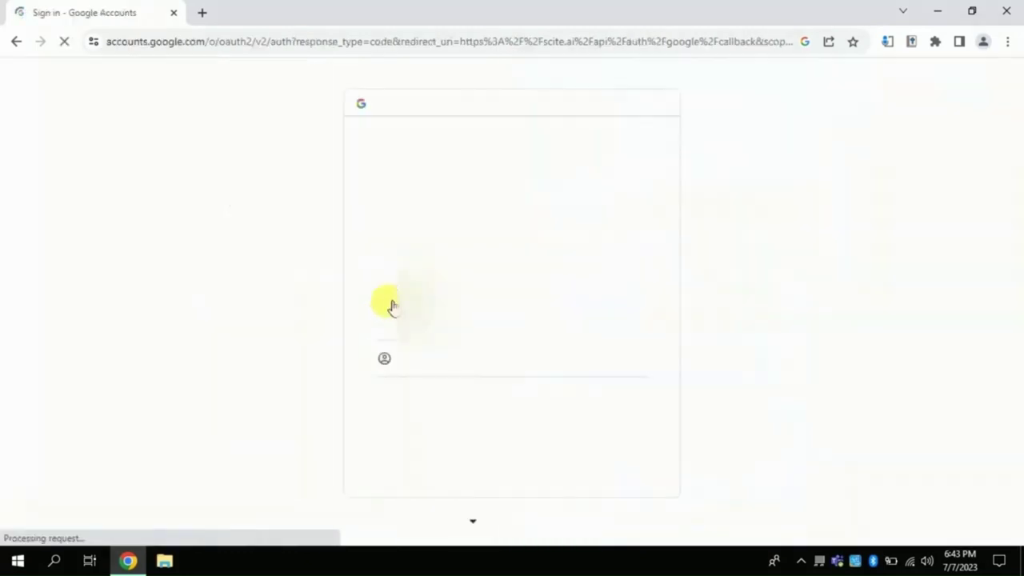
pyautogui.click(384, 271)
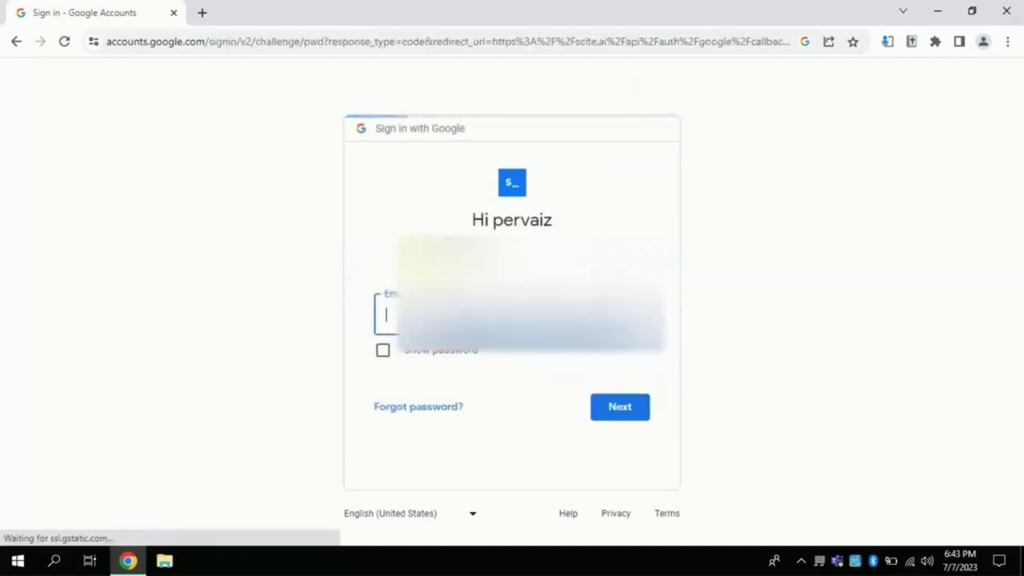
pyautogui.click(631, 419)
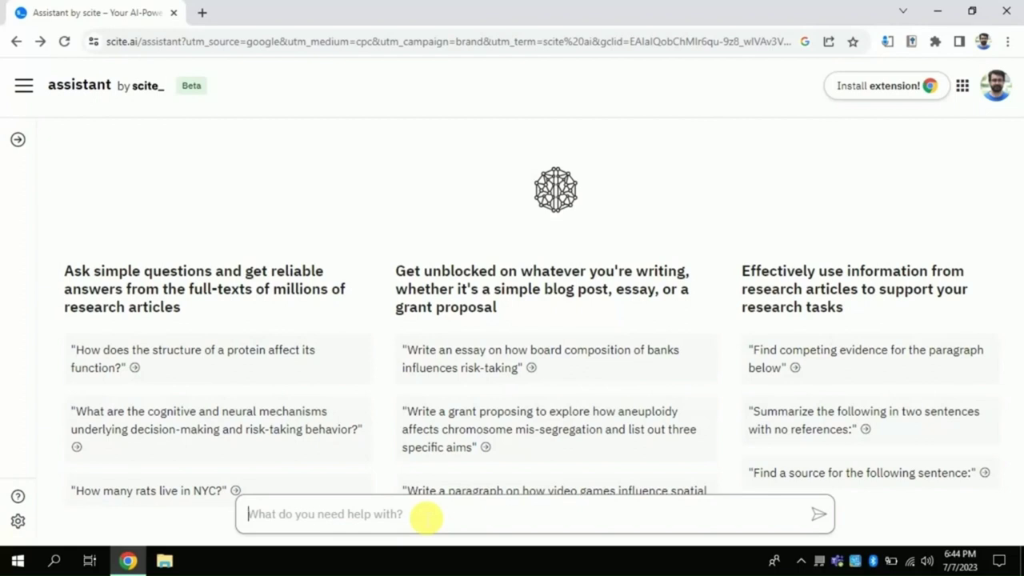
# - Ask the scite assistant "write a literature review around technology as tool to improve students learning outcome?"
pyautogui.write('"')
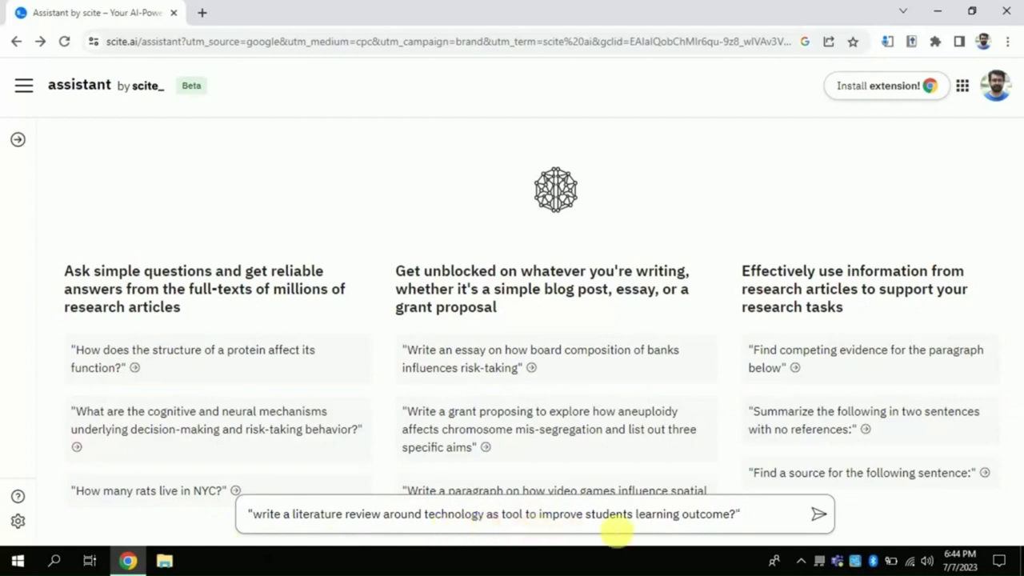
pyautogui.click(819, 514)
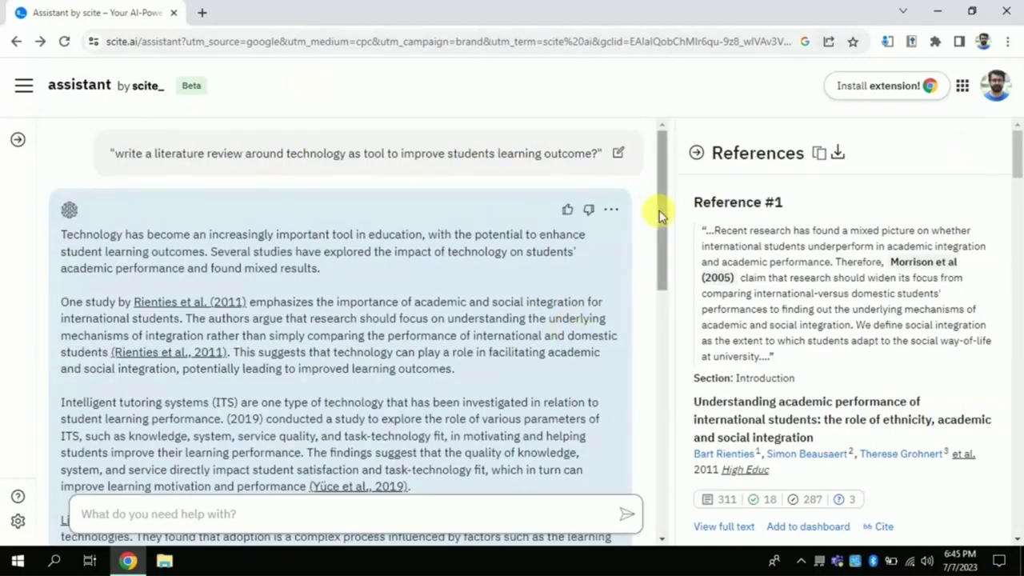
# - Read through the generated literature review from its introduction to its conclusion, checking the in-text citations and the references list
pyautogui.moveTo(661, 214); pyautogui.dragTo(670, 192)
pyautogui.moveTo(1017, 172); pyautogui.dragTo(1013, 137)
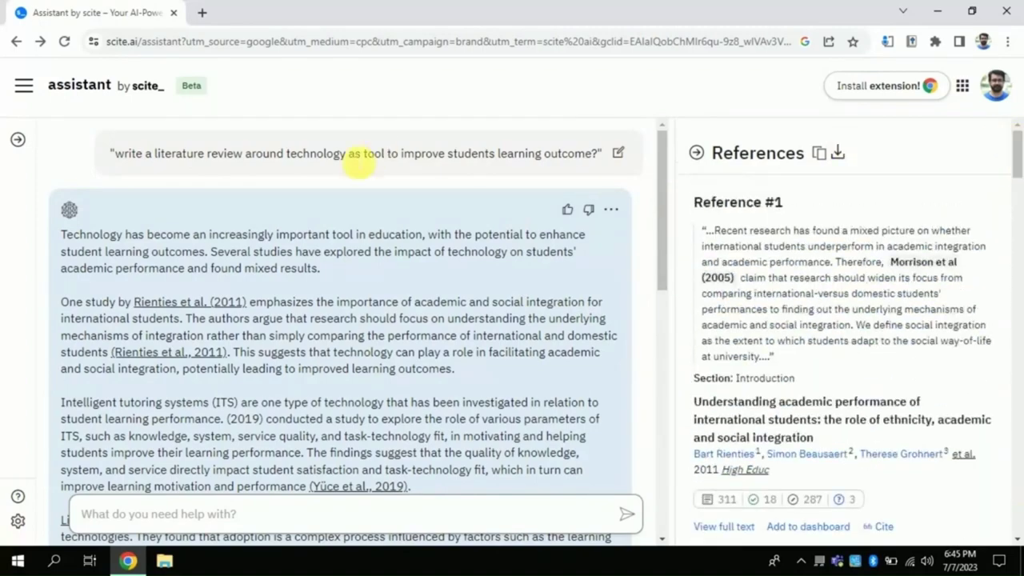
pyautogui.moveTo(62, 234); pyautogui.dragTo(298, 268)
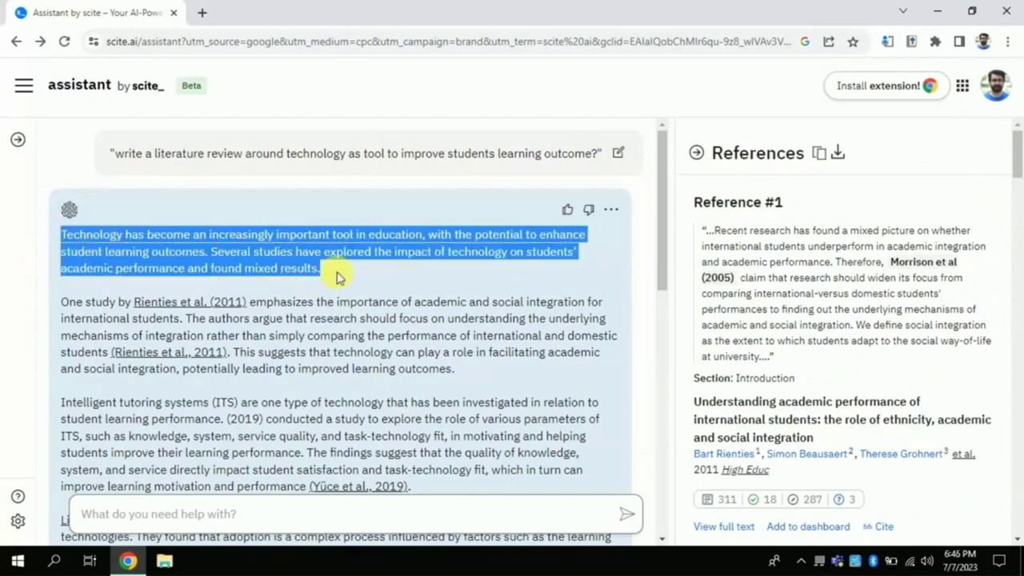
pyautogui.click(337, 276)
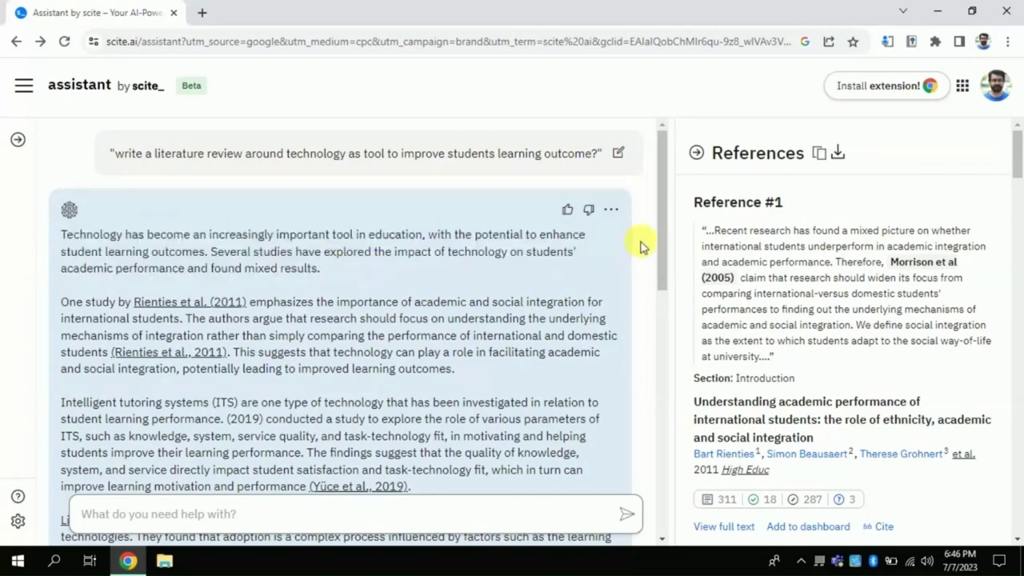
pyautogui.moveTo(658, 228); pyautogui.dragTo(662, 271)
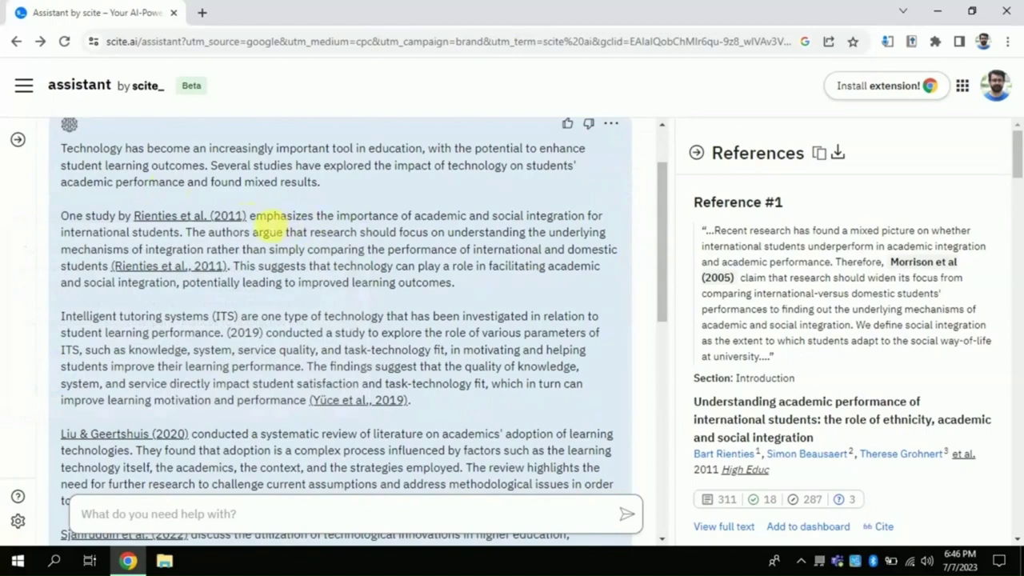
pyautogui.moveTo(247, 216); pyautogui.dragTo(22, 218)
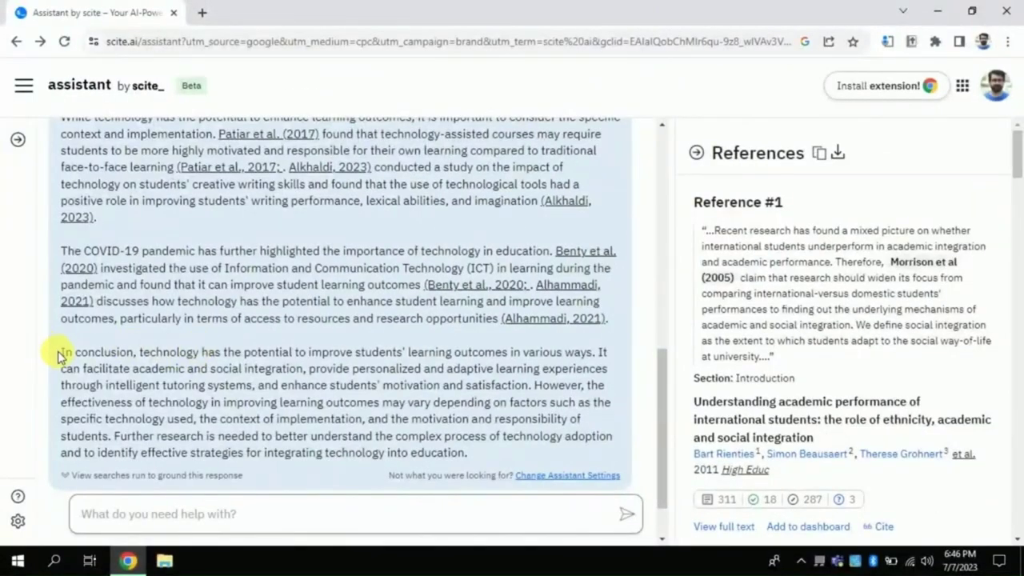
pyautogui.moveTo(58, 356); pyautogui.dragTo(438, 375)
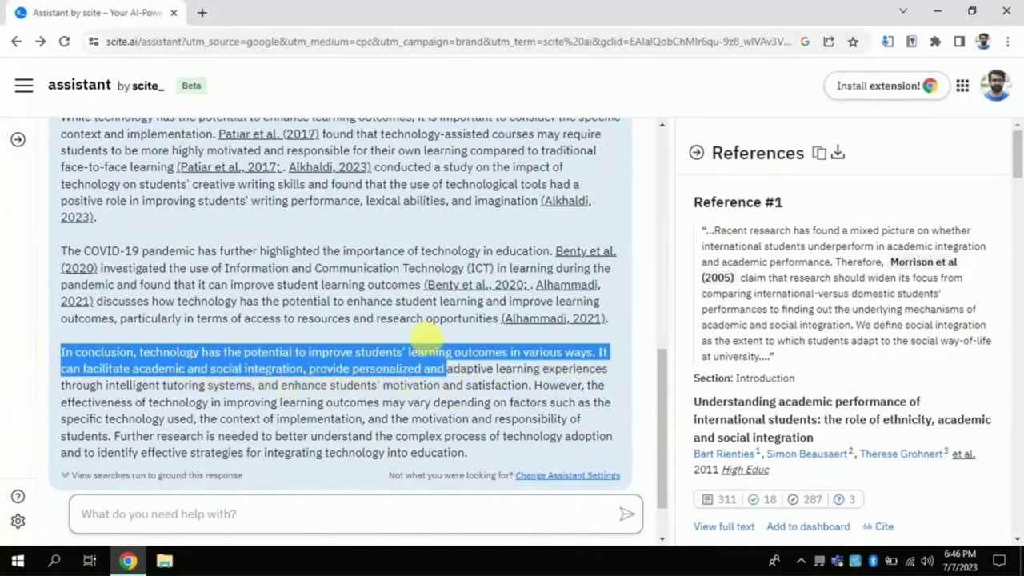
pyautogui.click(428, 334)
pyautogui.click(657, 245)
pyautogui.click(660, 243)
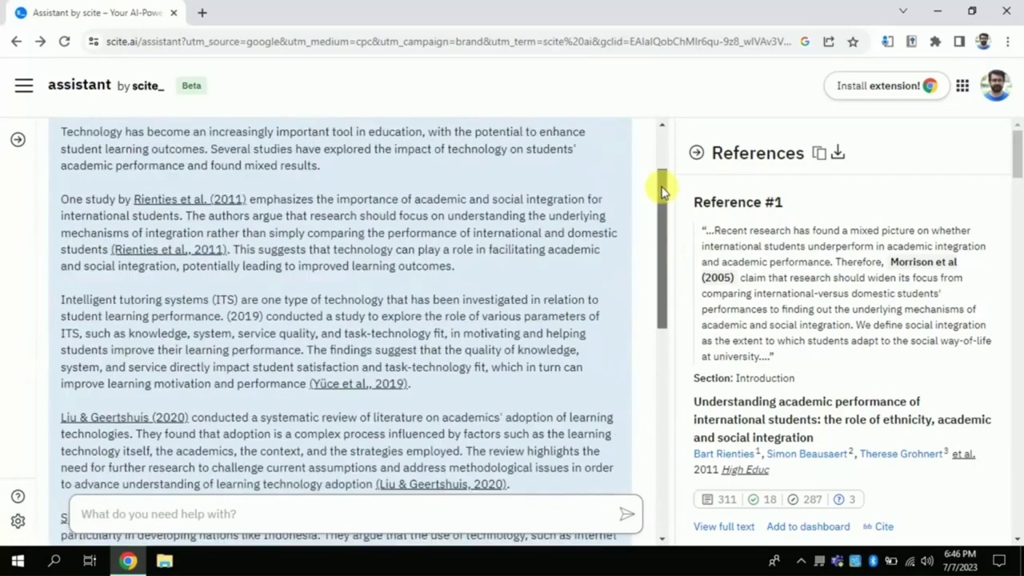
pyautogui.moveTo(660, 192); pyautogui.dragTo(663, 171)
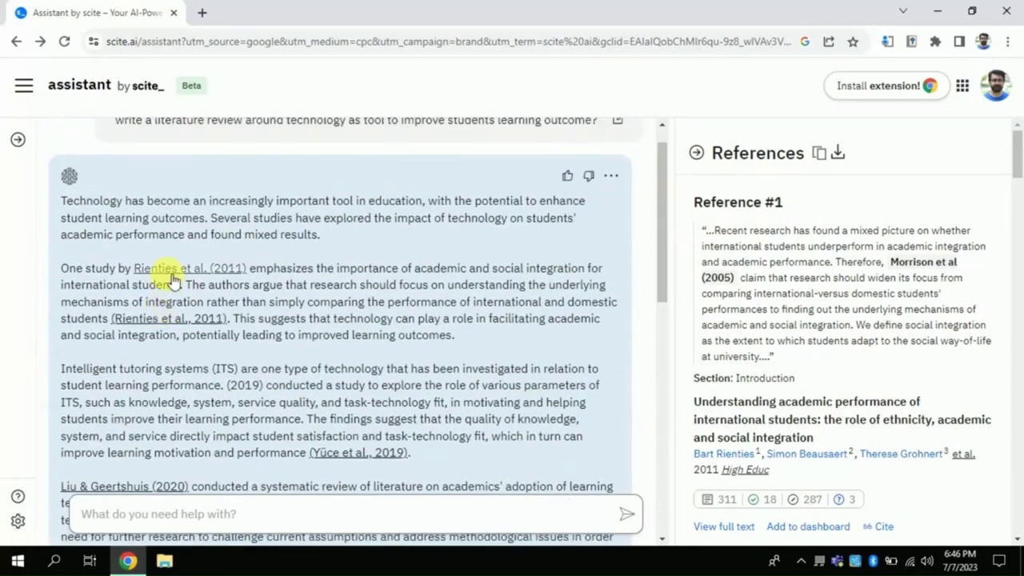
# - Open the scite report of the first cited paper, "Understanding academic performance of international students", and expand its full abstract
pyautogui.moveTo(172, 276)
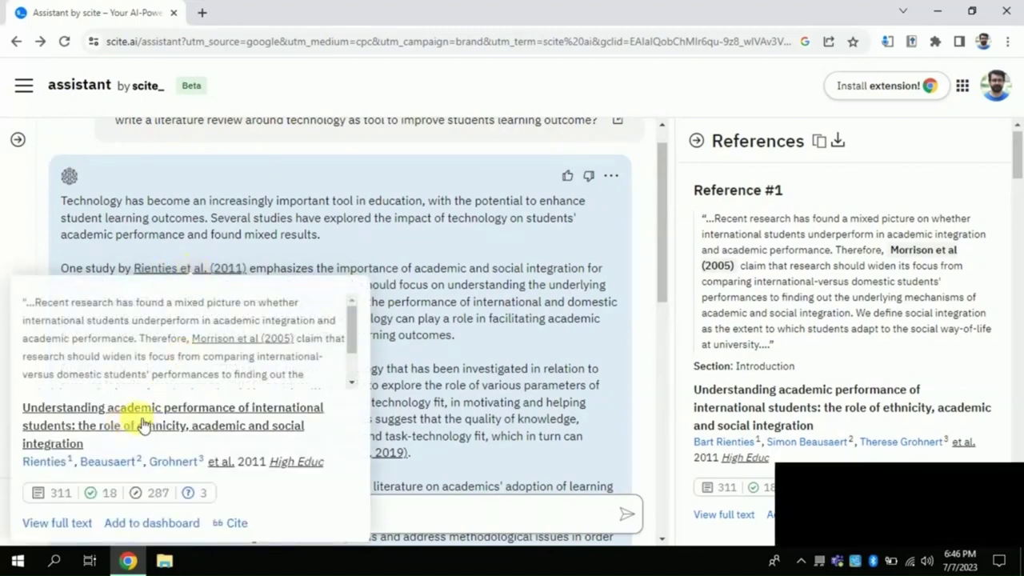
pyautogui.click(107, 424)
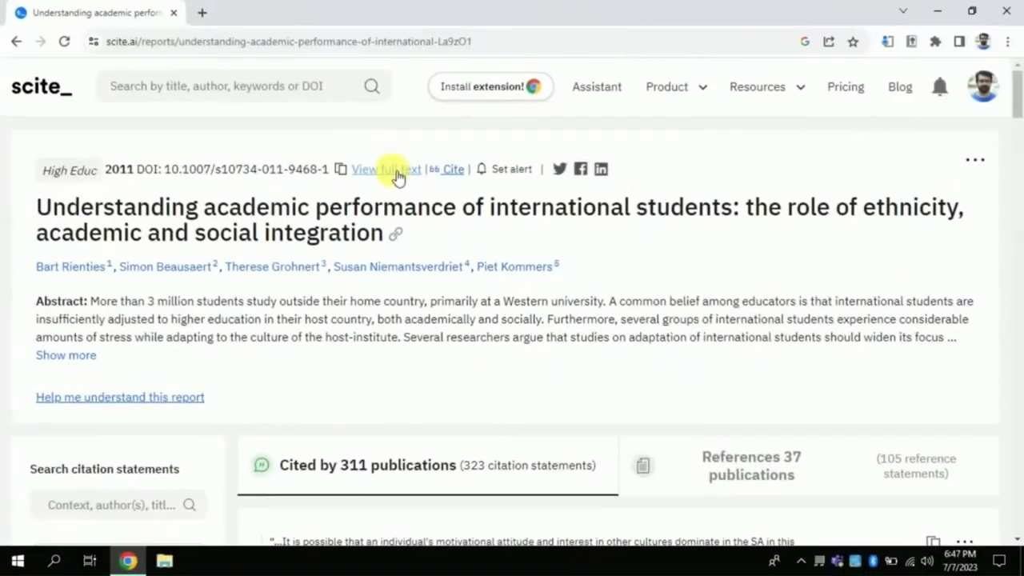
pyautogui.click(82, 355)
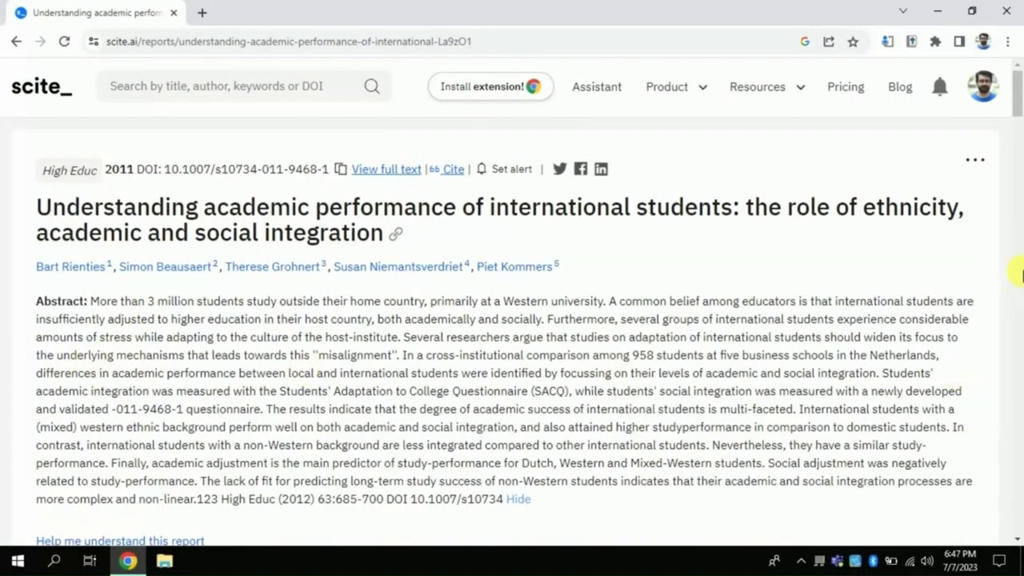
pyautogui.scroll(-3, 1017, 120)
pyautogui.scroll(3, 1018, 120)
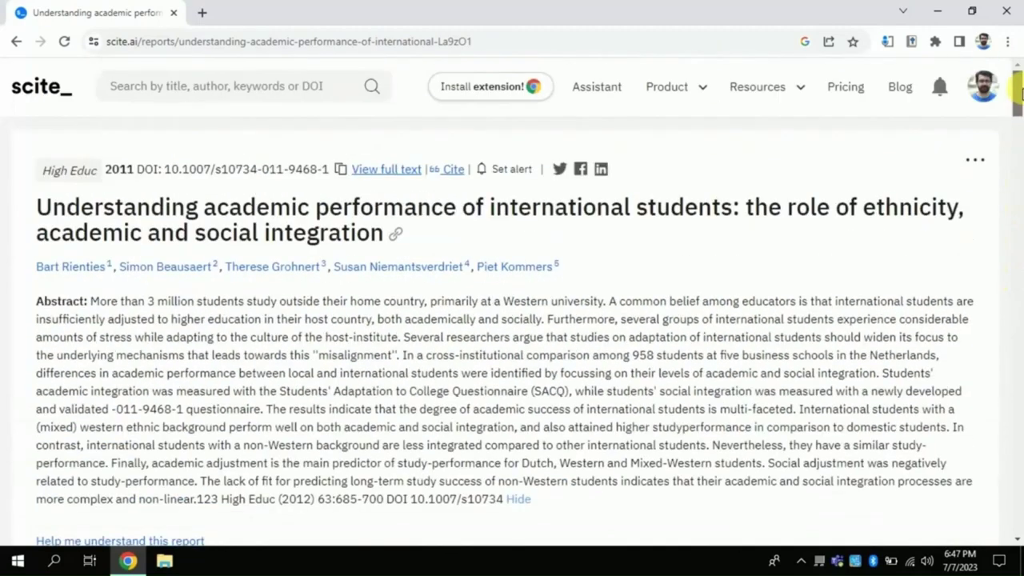
# - View the paper's full text on Springer Link, then close it and return to the scite report
pyautogui.click(392, 172)
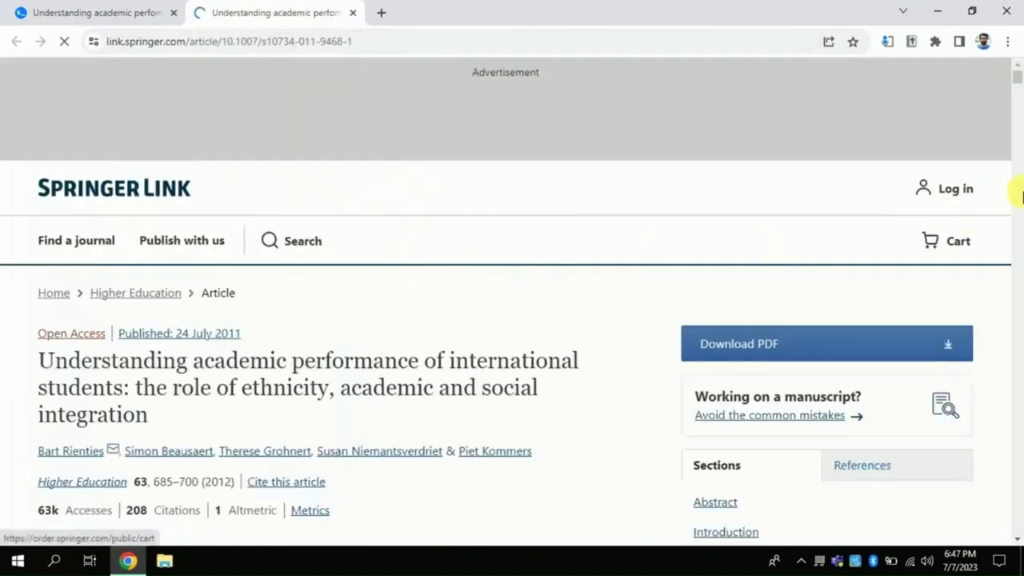
pyautogui.moveTo(1017, 80)
pyautogui.mouseDown()
pyautogui.moveTo(1017, 138)
pyautogui.moveTo(1016, 64)
pyautogui.mouseUp()
pyautogui.click(71, 7)
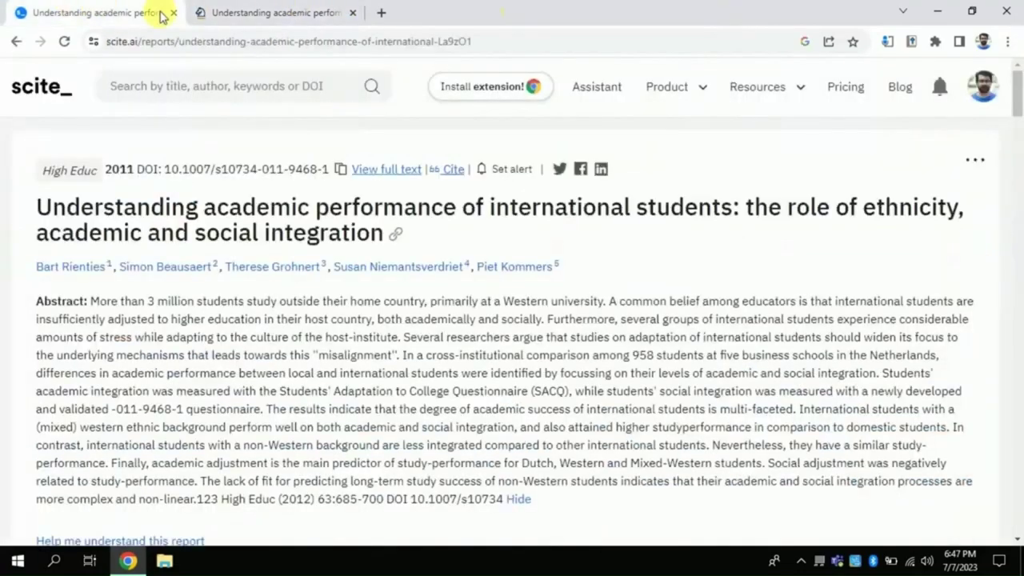
pyautogui.click(352, 14)
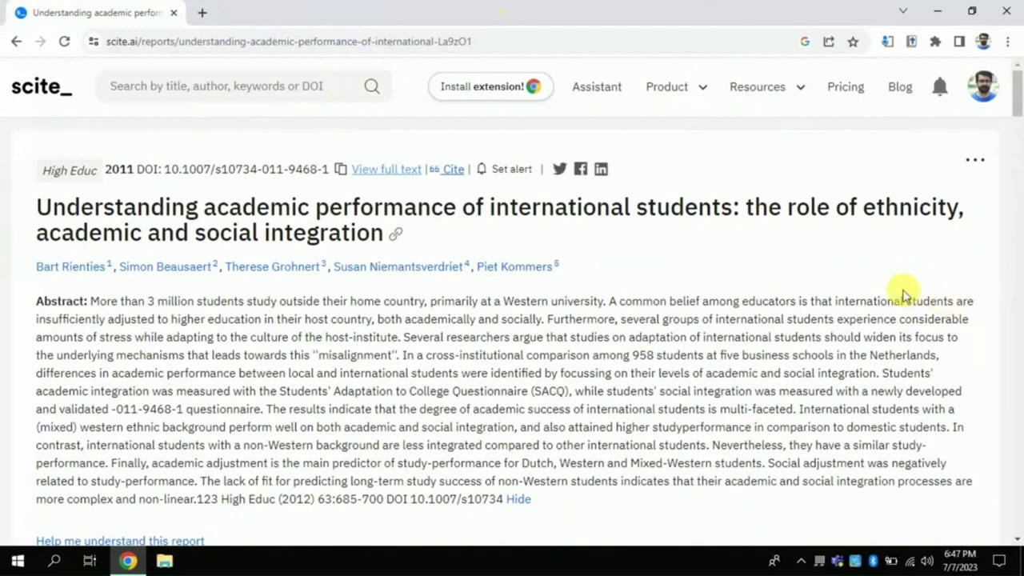
# - Examine the statements from publications citing the paper, including the explanation of the citation contexts
pyautogui.moveTo(1017, 88); pyautogui.dragTo(1020, 146)
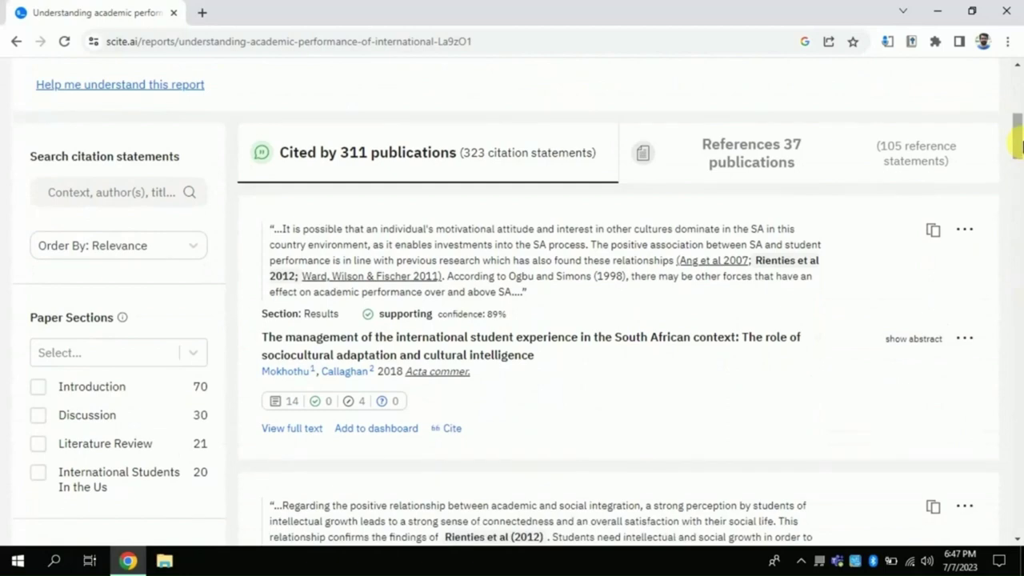
pyautogui.moveTo(320, 149)
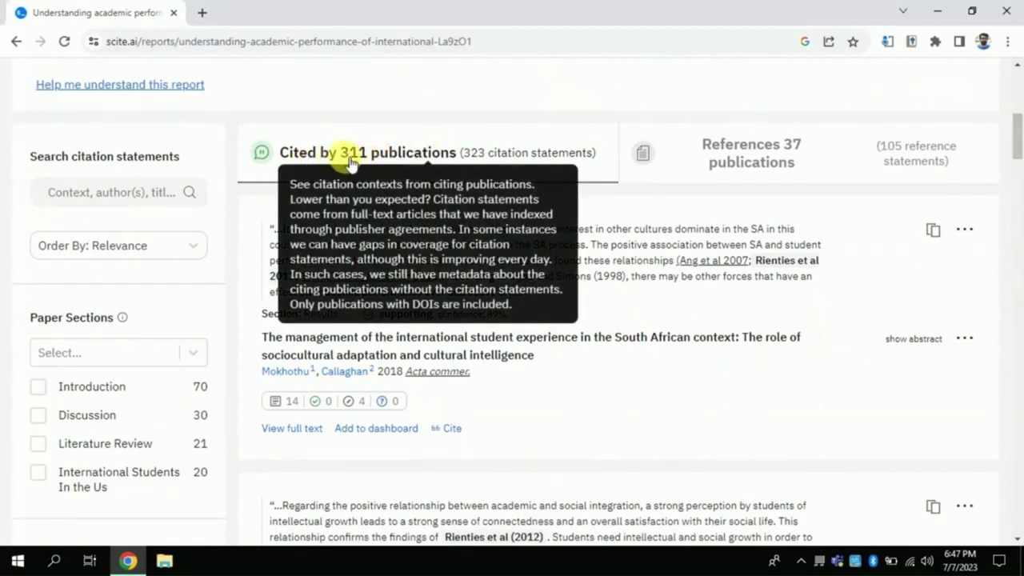
pyautogui.moveTo(1018, 142); pyautogui.dragTo(1016, 152)
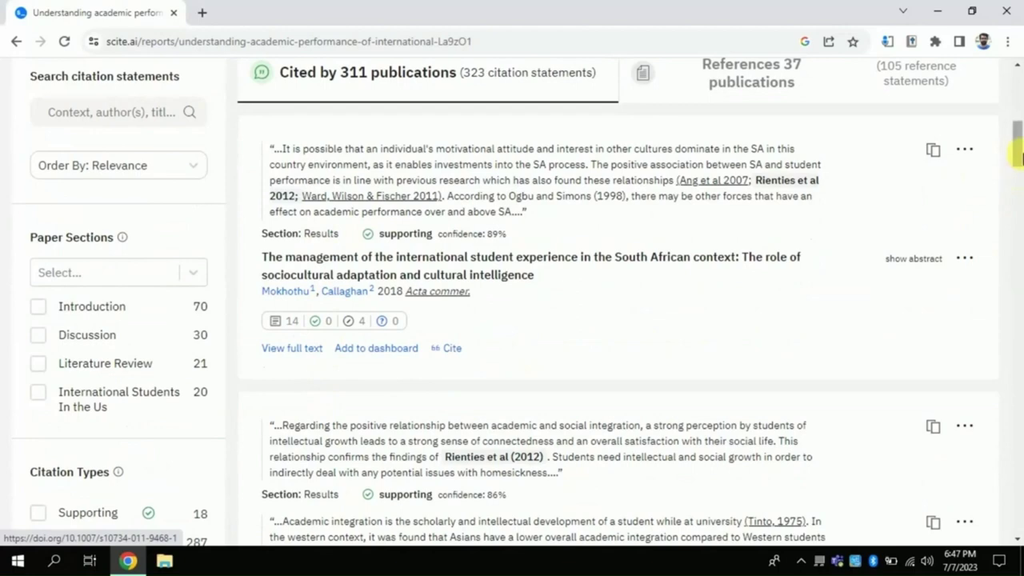
# - View the list of publications referenced by the paper in its scite report
pyautogui.scroll(3, 1018, 136)
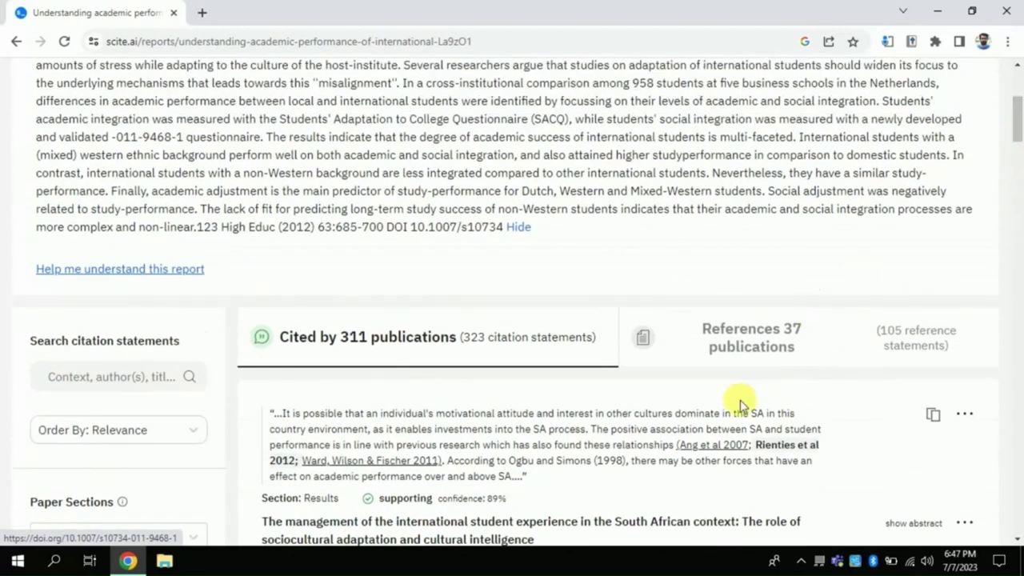
pyautogui.click(748, 348)
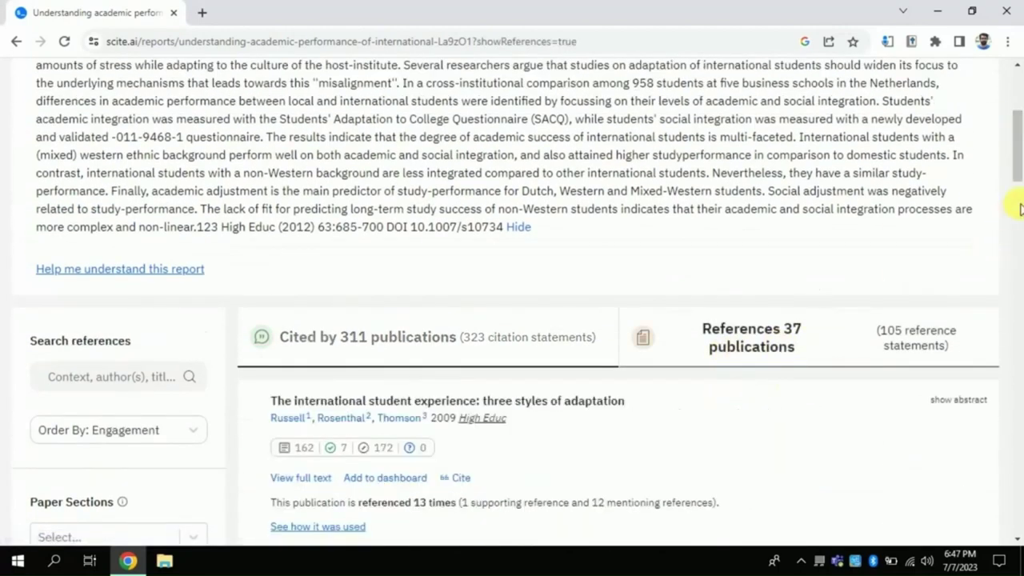
pyautogui.moveTo(1020, 143)
pyautogui.mouseDown()
pyautogui.moveTo(1021, 276)
pyautogui.moveTo(1020, 138)
pyautogui.moveTo(1021, 152)
pyautogui.mouseUp()
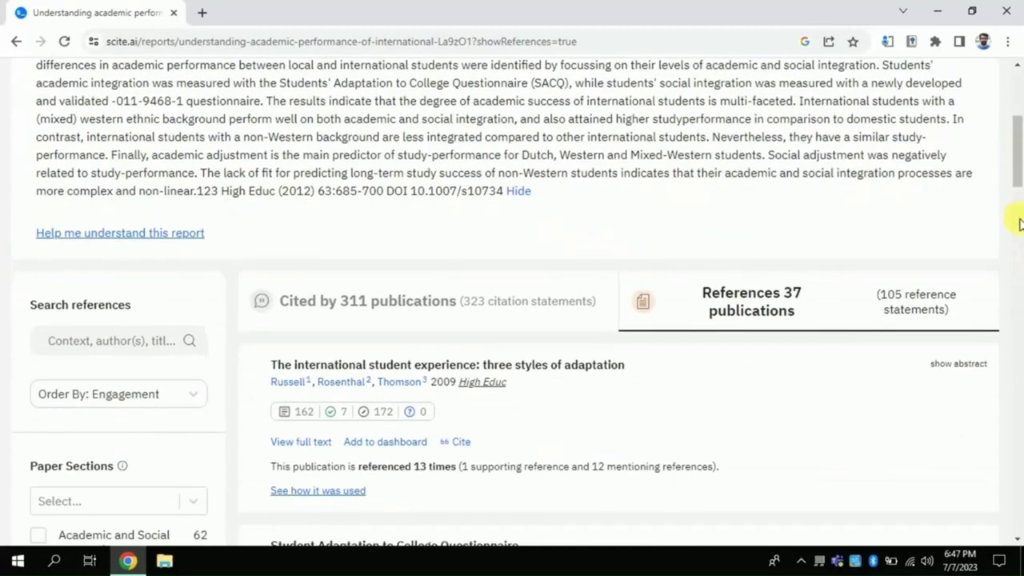
# - Return to the statements from citing publications and examine how their Results and Literature Review excerpts mention the paper
pyautogui.click(927, 316)
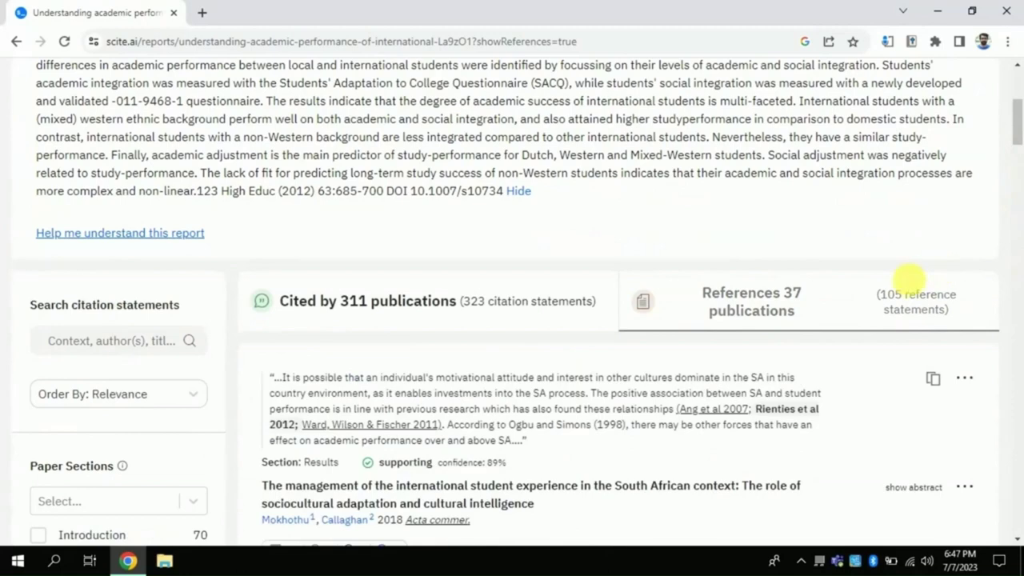
pyautogui.moveTo(1019, 130); pyautogui.dragTo(1019, 160)
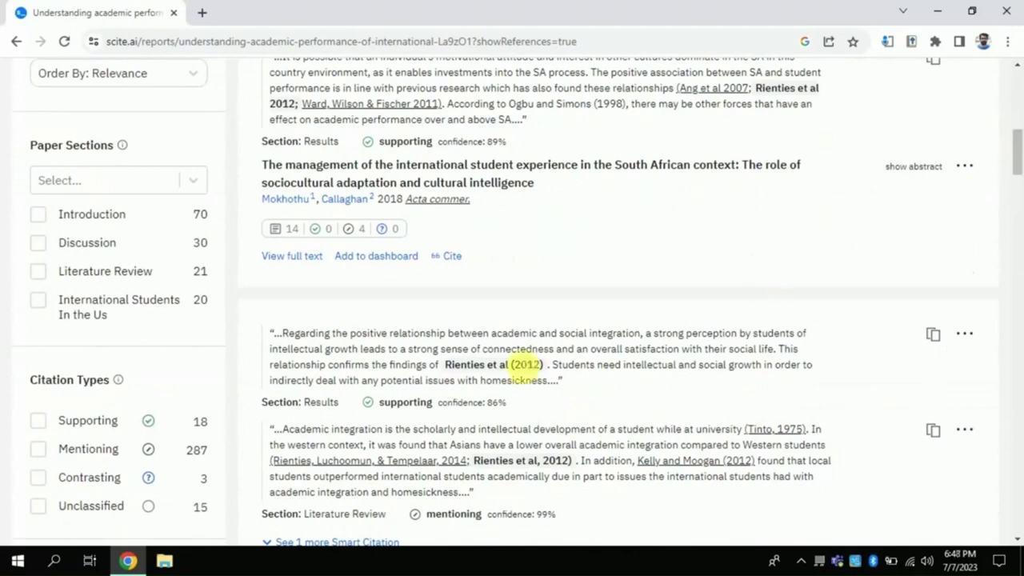
pyautogui.moveTo(445, 372); pyautogui.dragTo(534, 377)
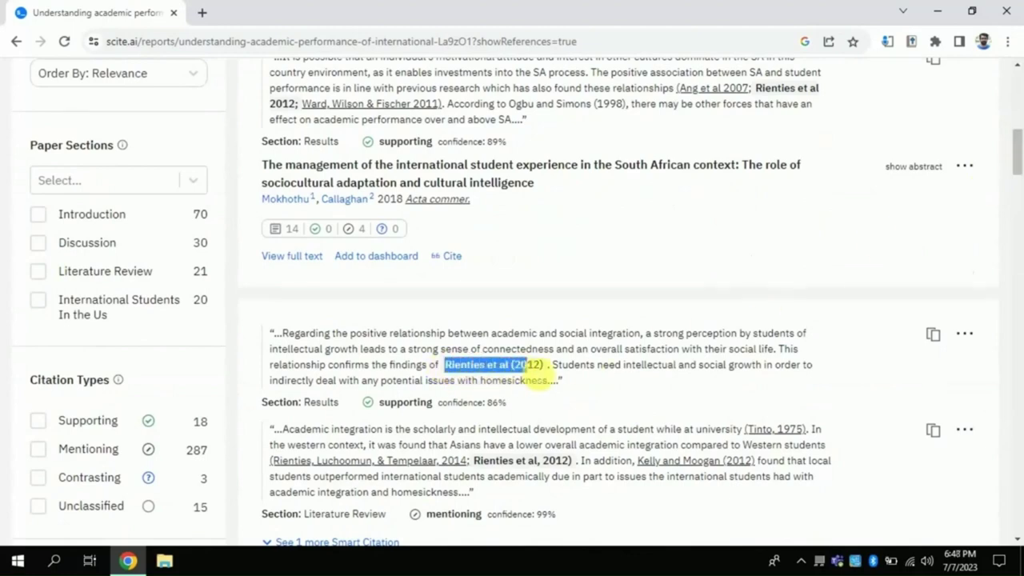
pyautogui.moveTo(1017, 138); pyautogui.dragTo(1018, 165)
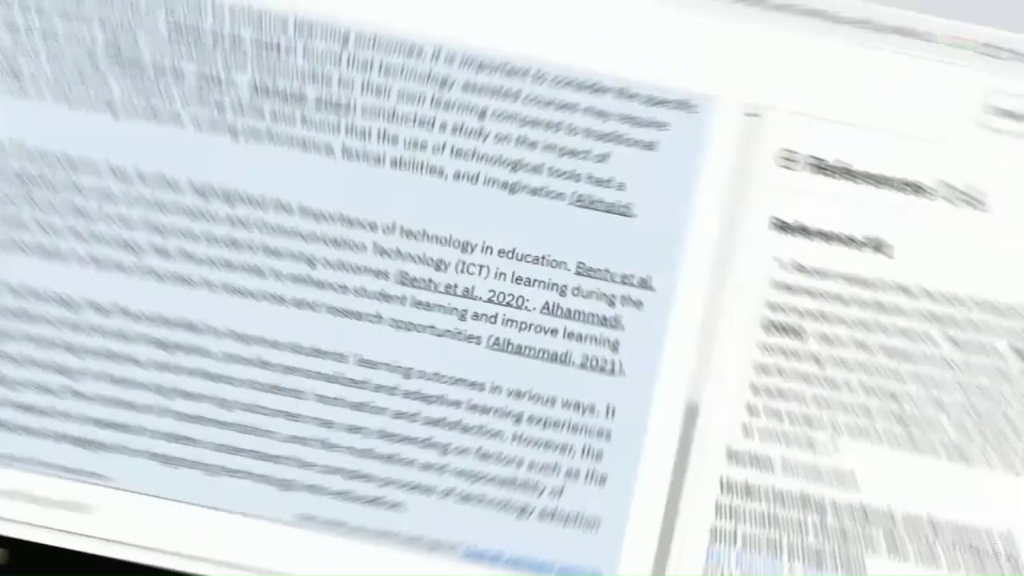
# - Ask the scite assistant the follow-up question "What other factors effects students learning outcomes?"
pyautogui.write('"')
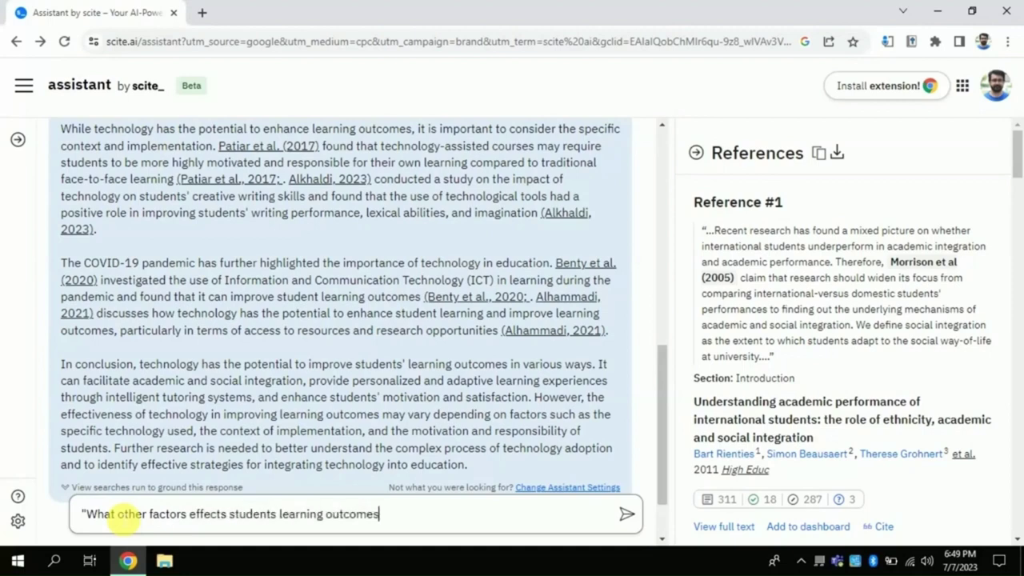
pyautogui.press('Return')
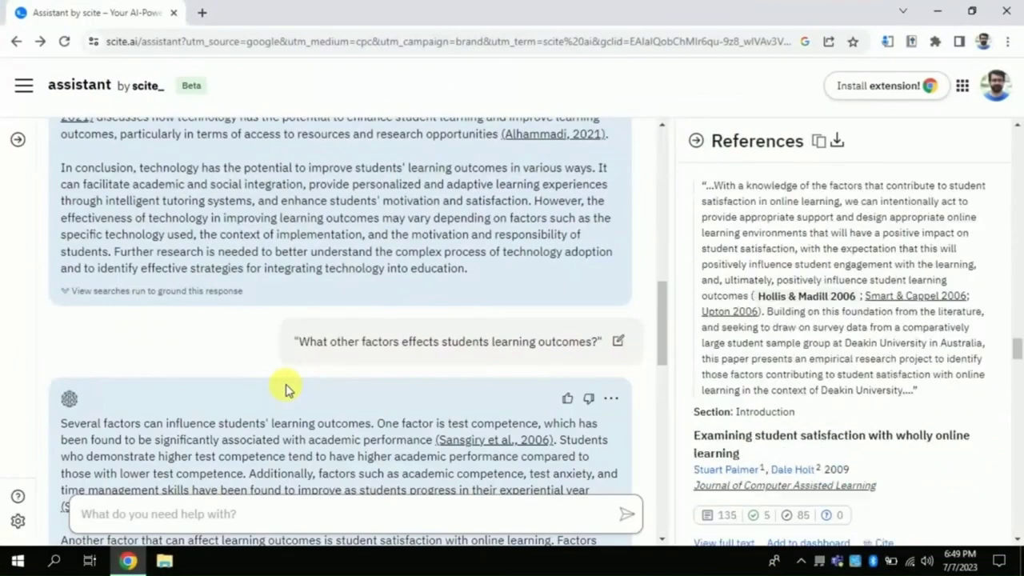
# - Read through the assistant's answer, marking the factors it names, such as test competence and satisfaction with online learning
pyautogui.moveTo(661, 355); pyautogui.dragTo(653, 399)
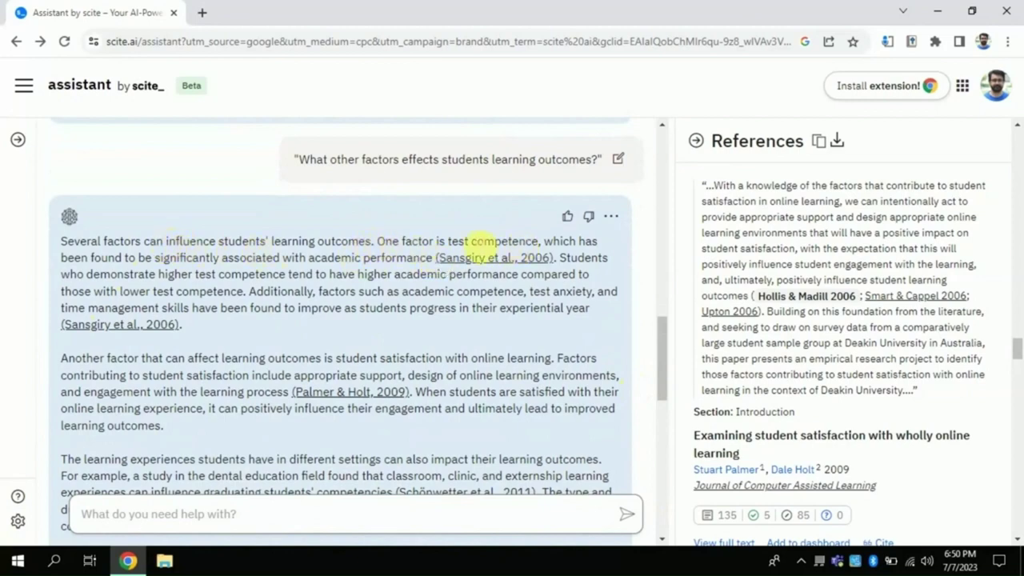
pyautogui.moveTo(448, 241); pyautogui.dragTo(410, 261)
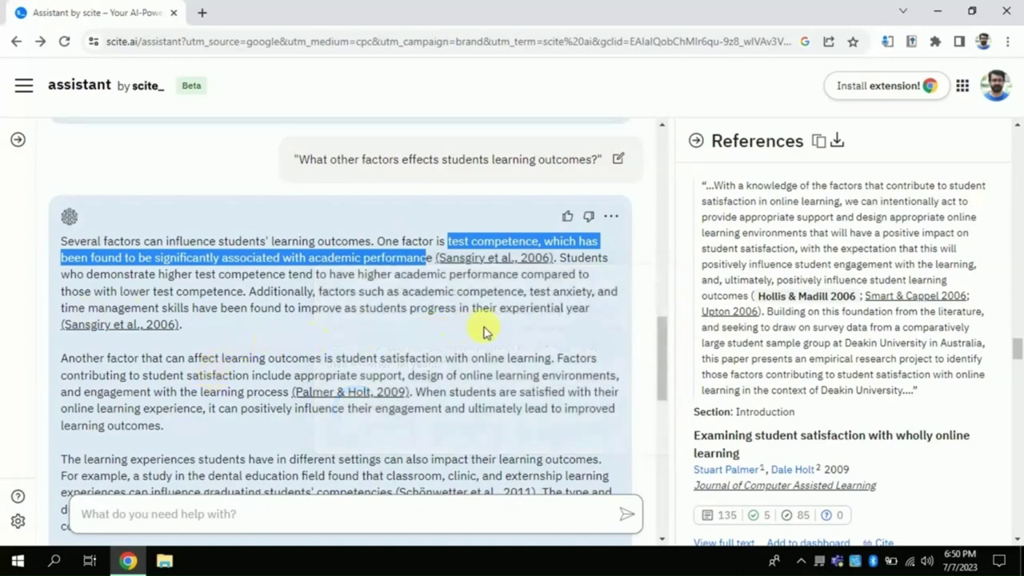
pyautogui.moveTo(665, 343); pyautogui.dragTo(667, 376)
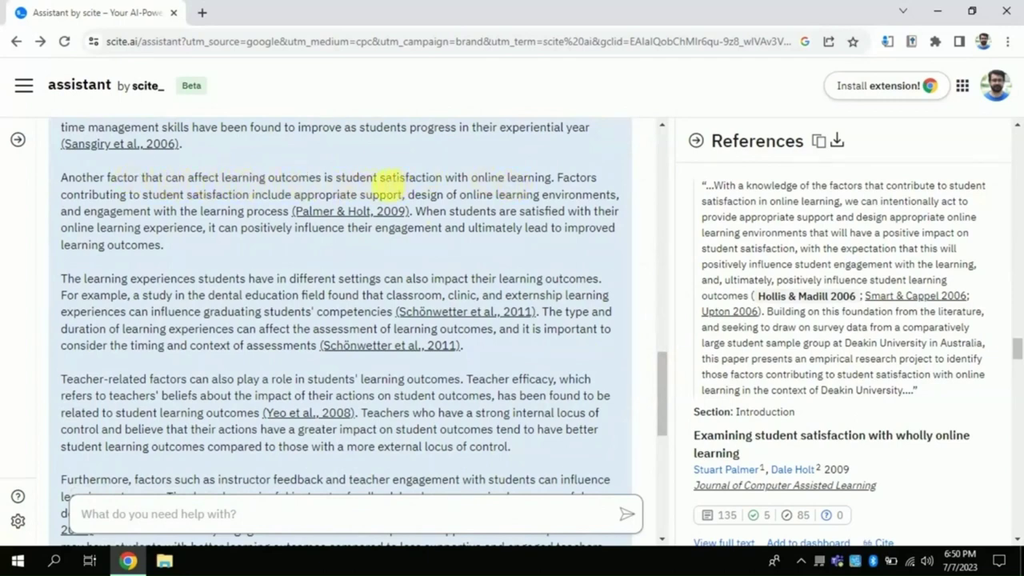
pyautogui.moveTo(392, 181); pyautogui.dragTo(555, 181)
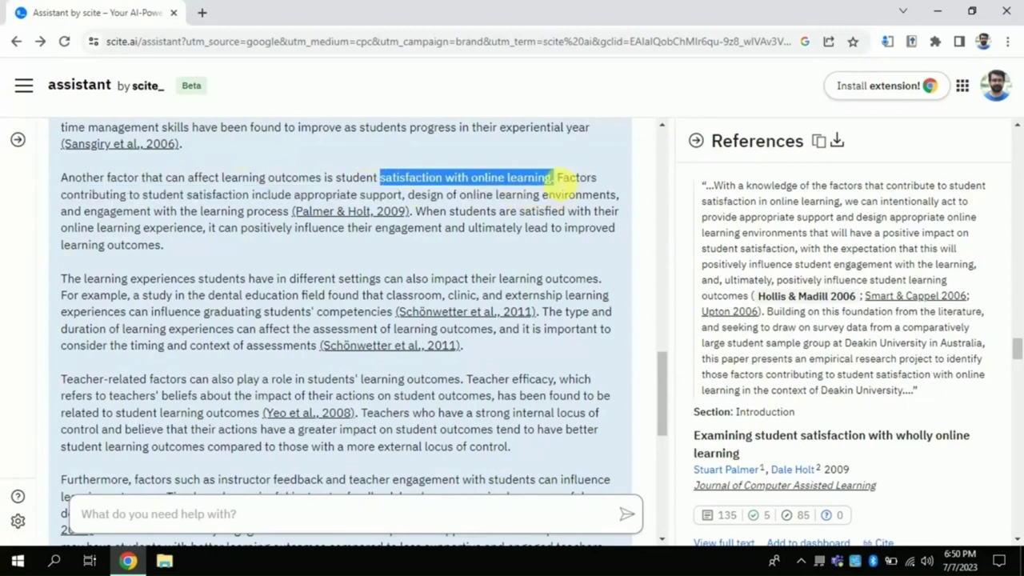
pyautogui.moveTo(661, 385); pyautogui.dragTo(662, 390)
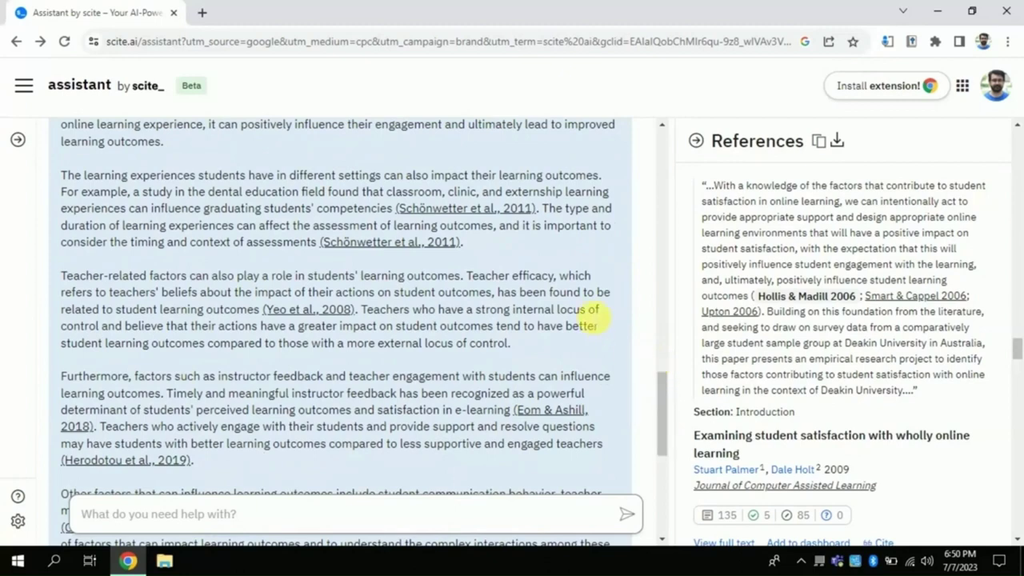
pyautogui.moveTo(85, 176); pyautogui.dragTo(254, 178)
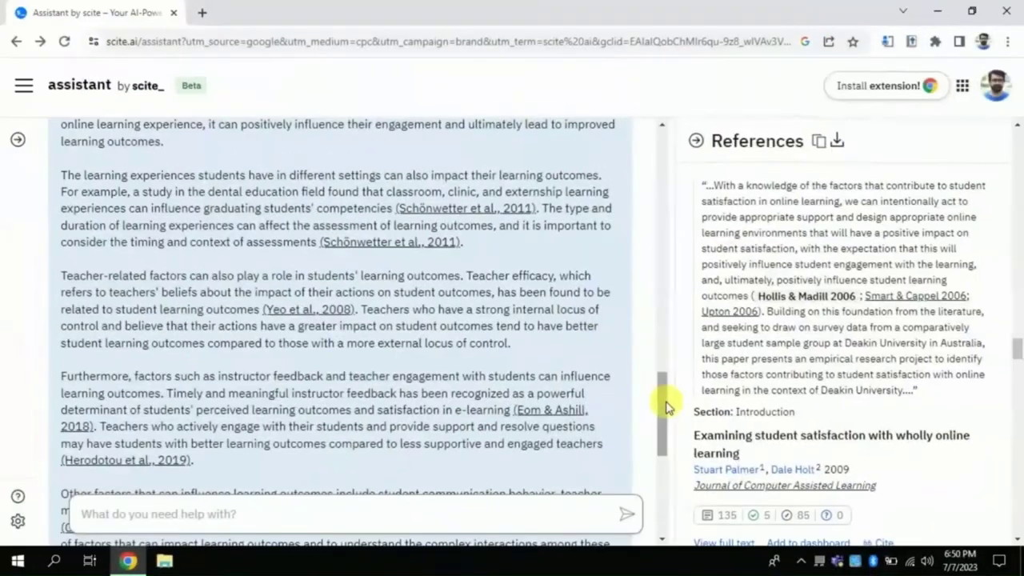
pyautogui.moveTo(664, 407); pyautogui.dragTo(659, 436)
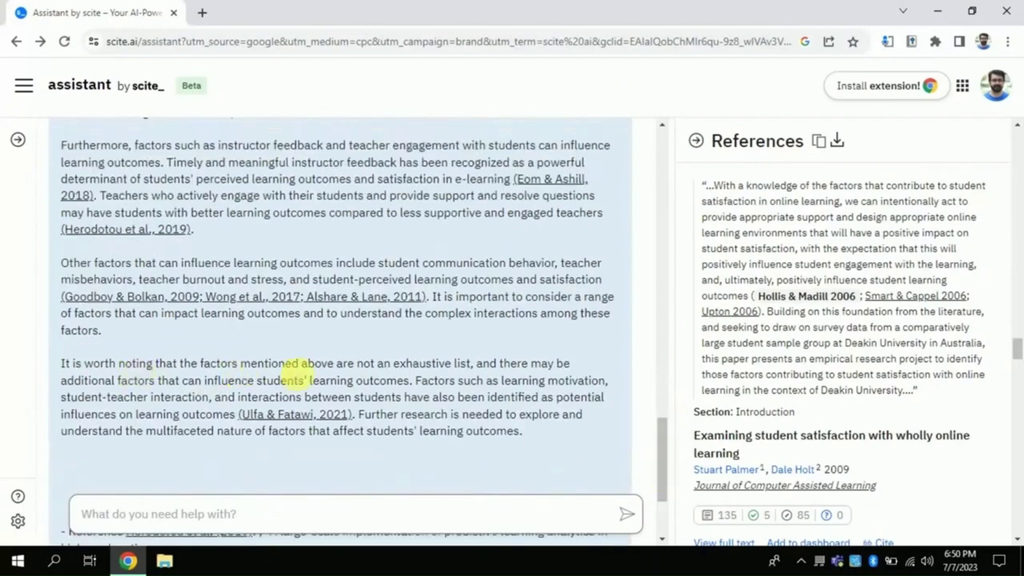
# - Examine the additional factors in the answer's closing paragraph and preview the 2021 source cited for them
pyautogui.moveTo(500, 381); pyautogui.dragTo(235, 414)
pyautogui.click(258, 352)
pyautogui.moveTo(293, 415)
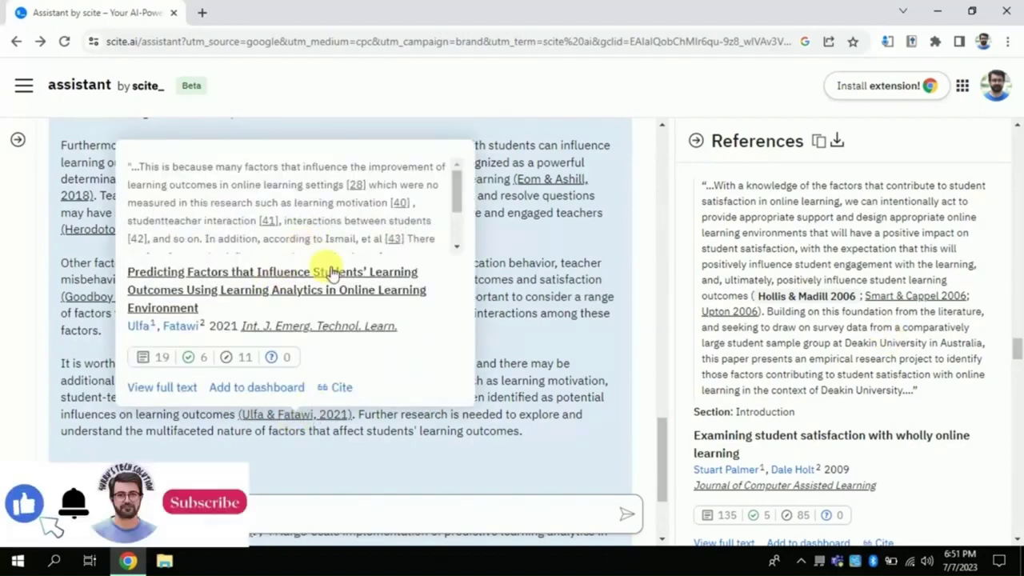
# - Copy all of the answer's references and open the export format options for the reference list
pyautogui.scroll(1, 1017, 349)
pyautogui.scroll(3, 1017, 350)
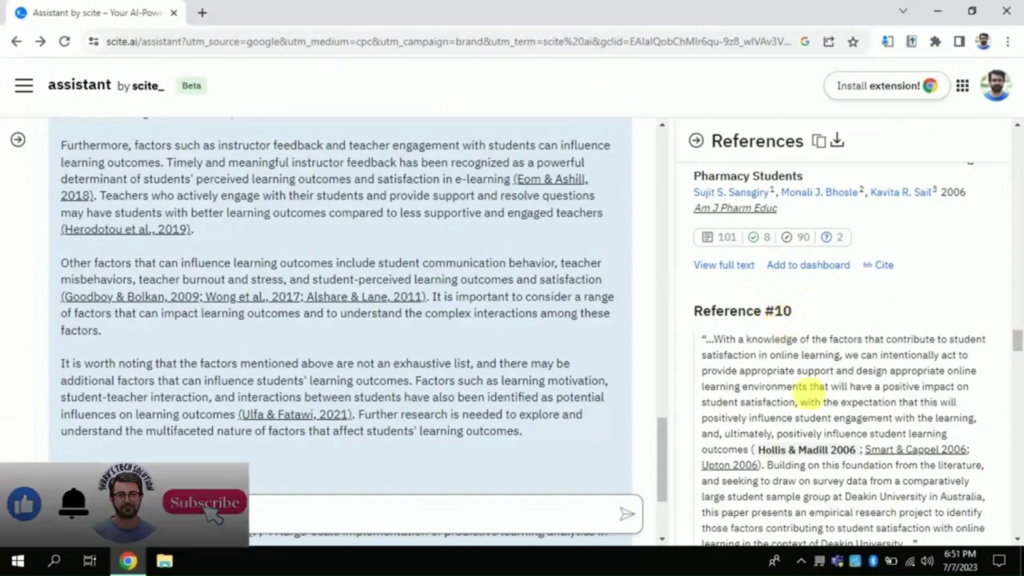
pyautogui.click(820, 145)
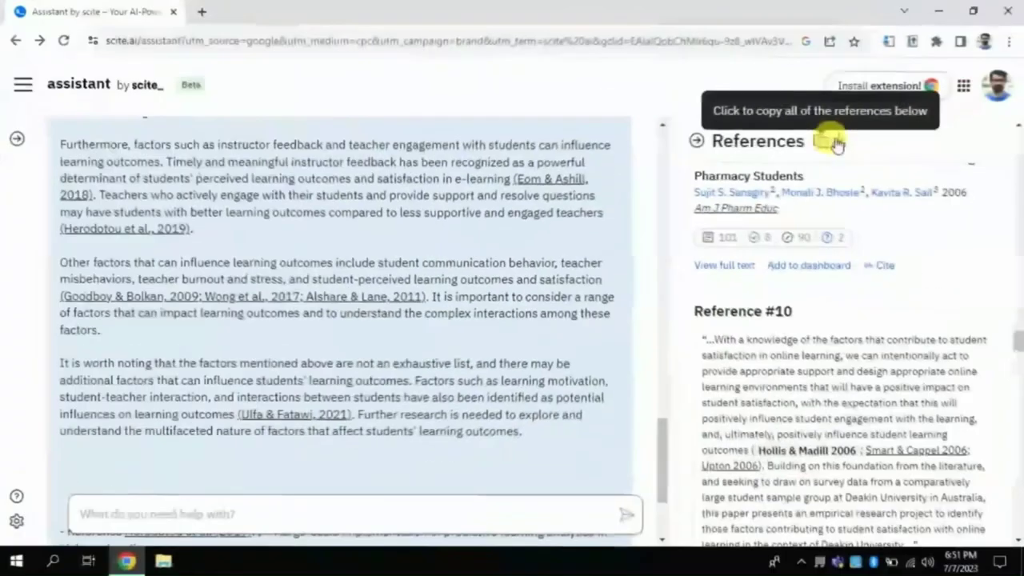
pyautogui.click(840, 142)
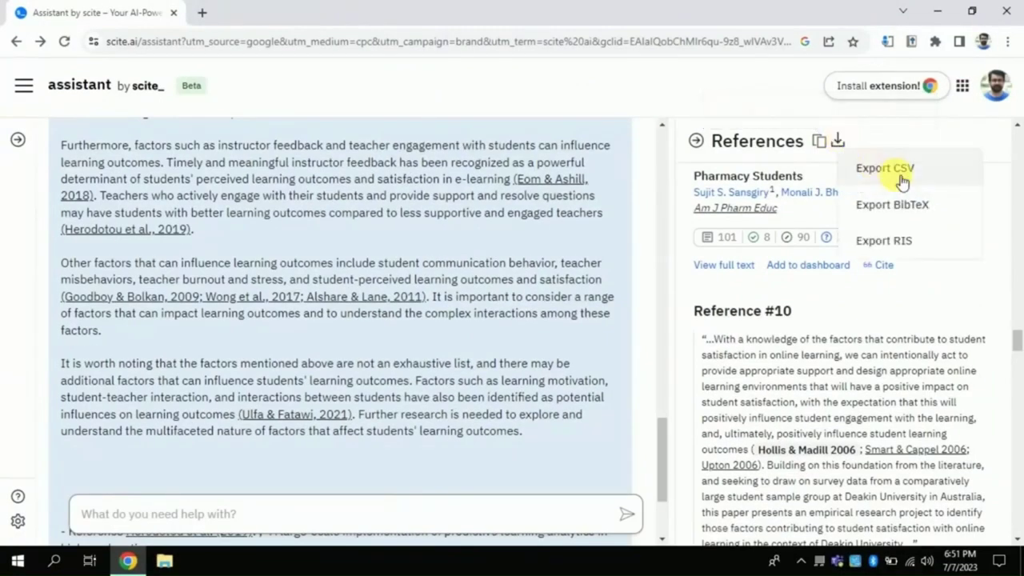